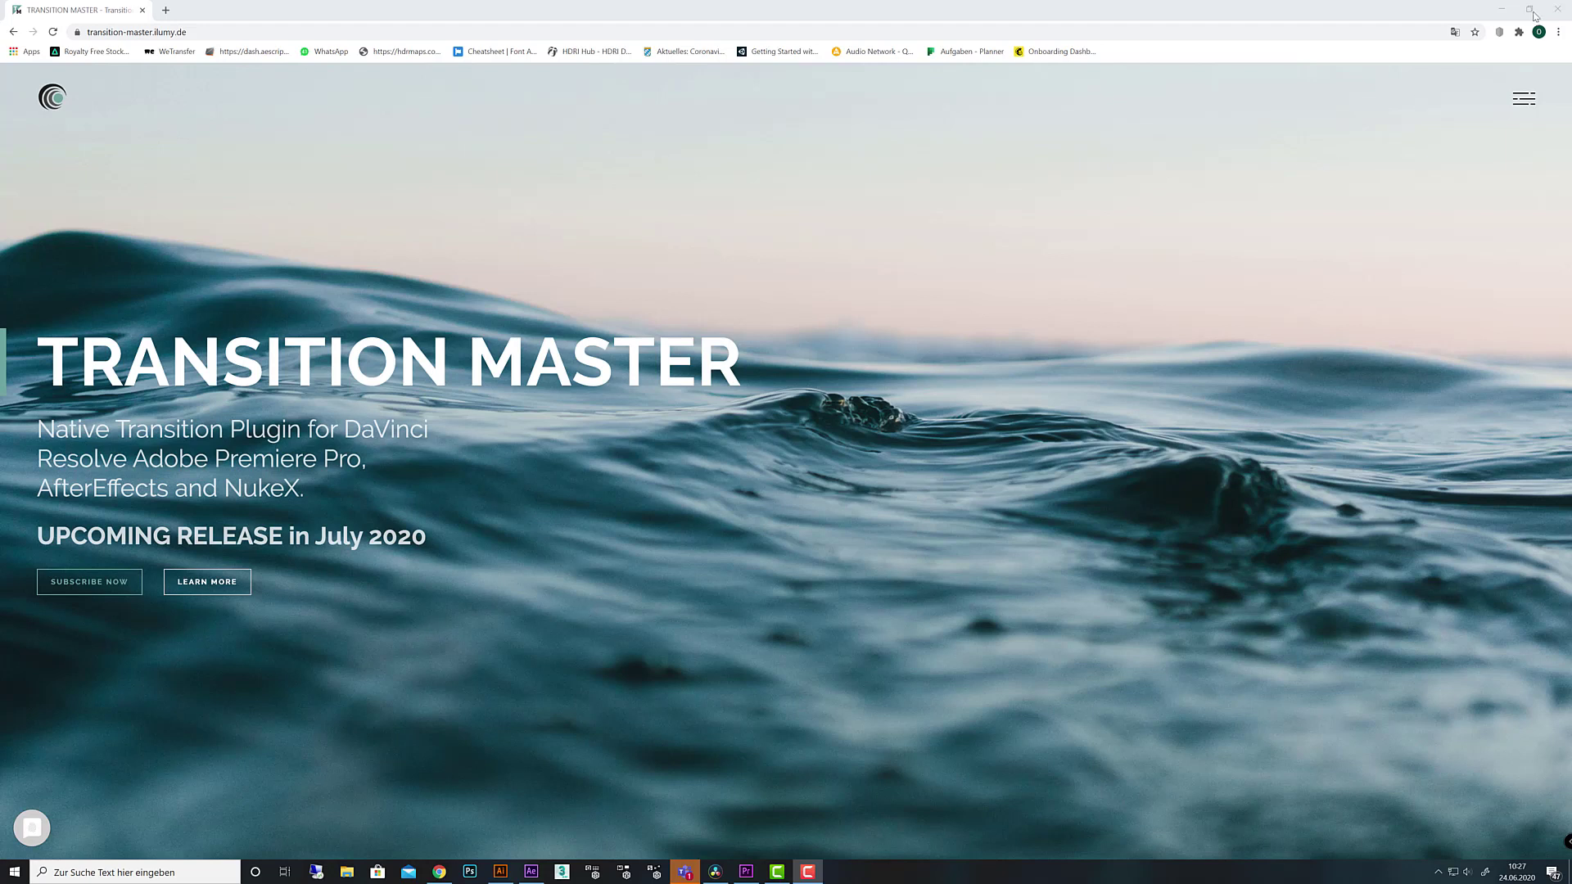
Switch to DaVinci Resolve and add the Transition Master transition at the cut between the first and second video clips.
left_click(1498, 8)
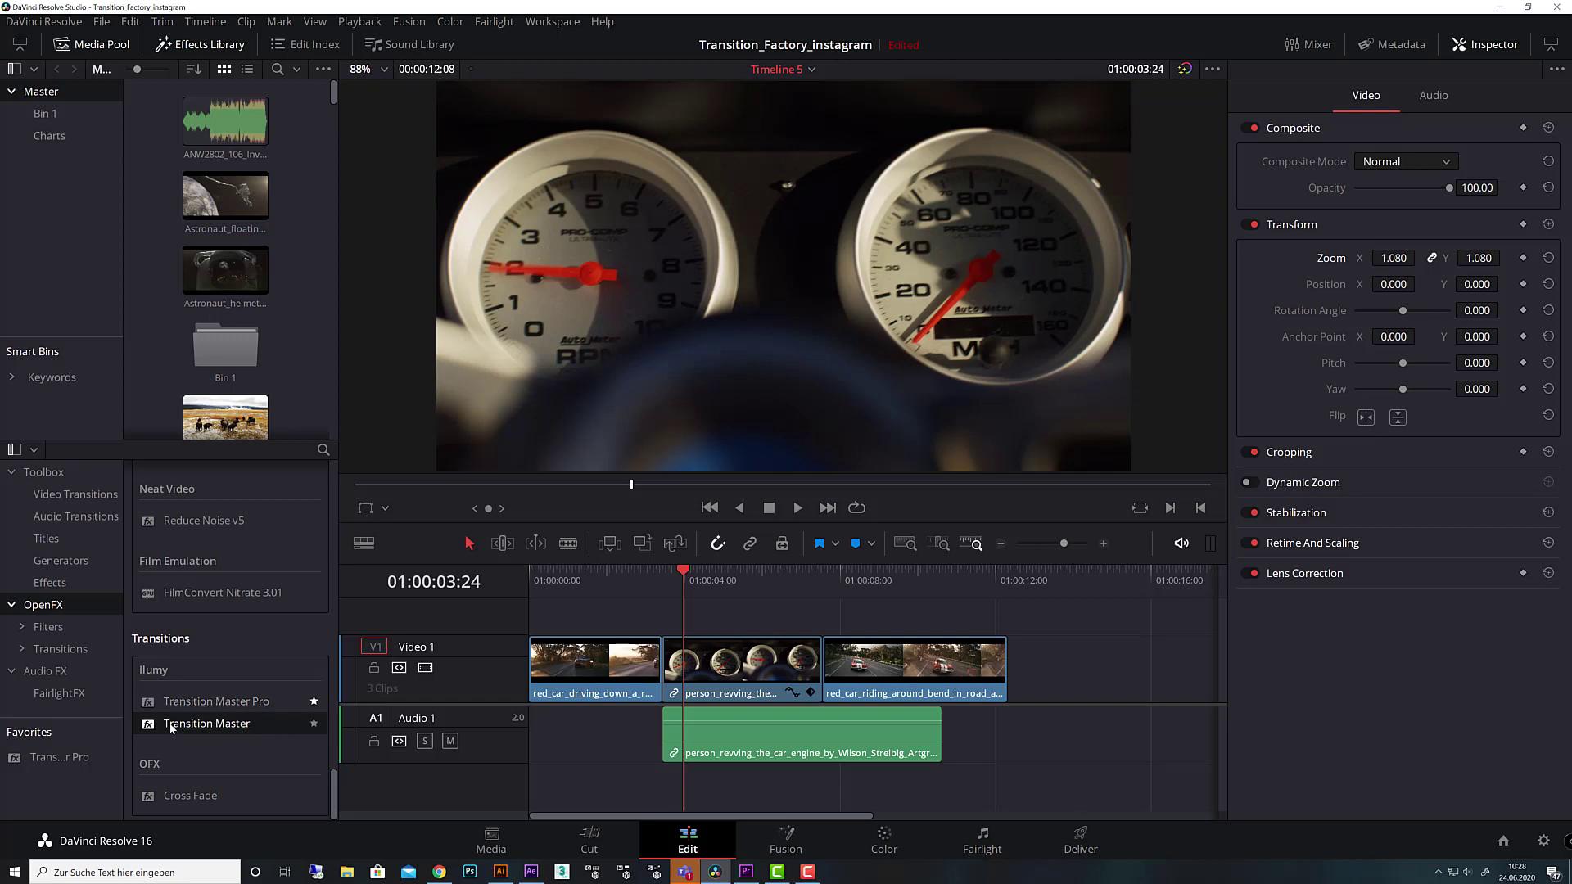
left_click_drag(172, 727, 668, 673)
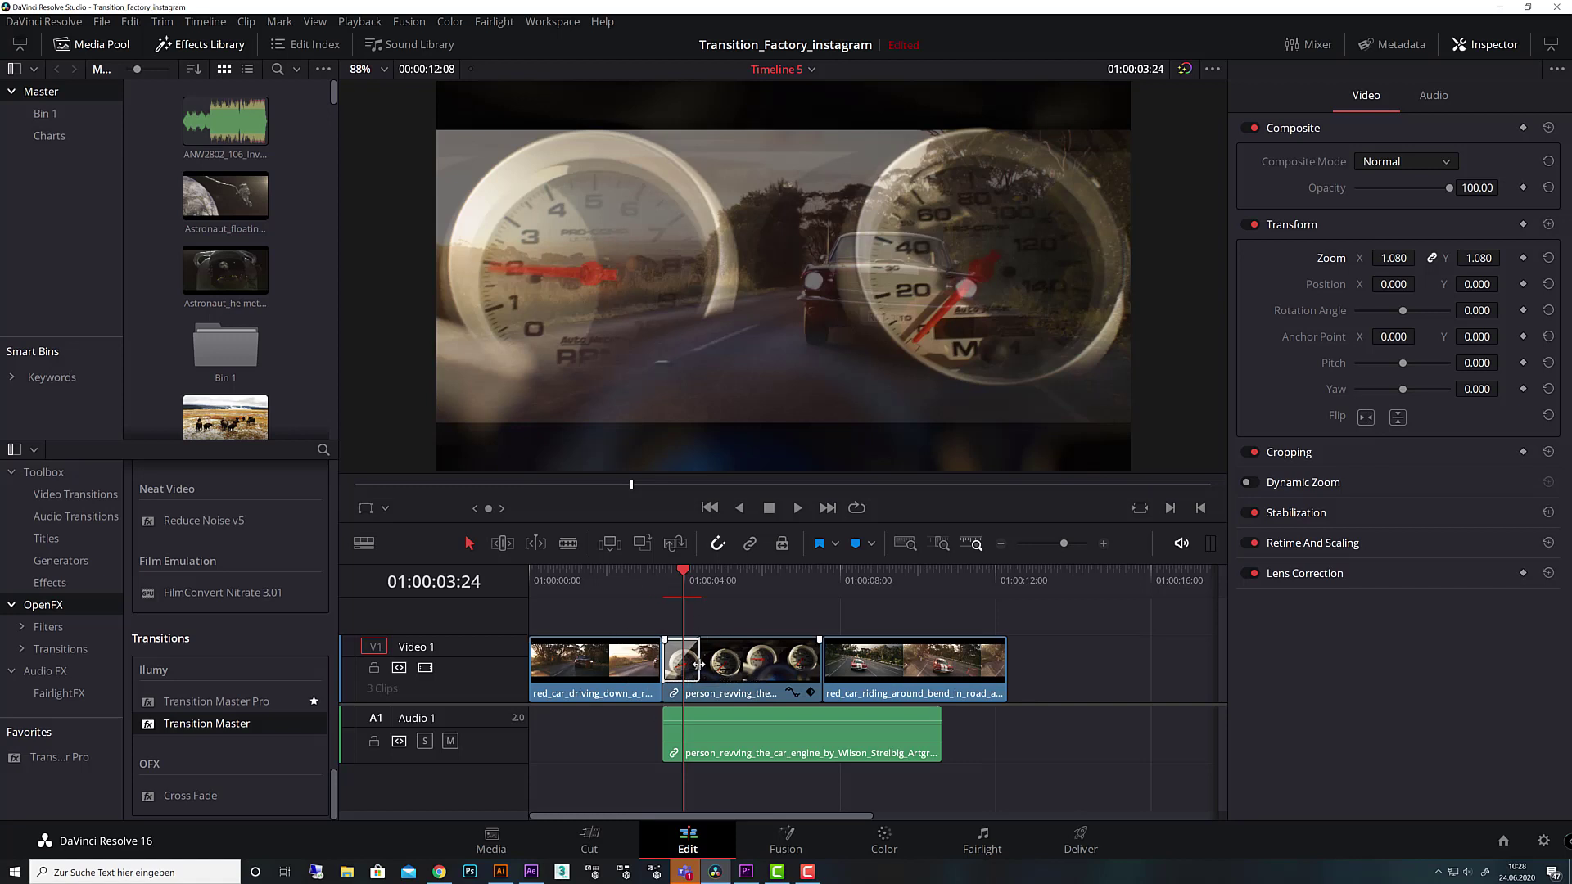
Set the new transition's OpenFX preset to B-Block_Horizon_A.
left_click_drag(700, 661, 698, 662)
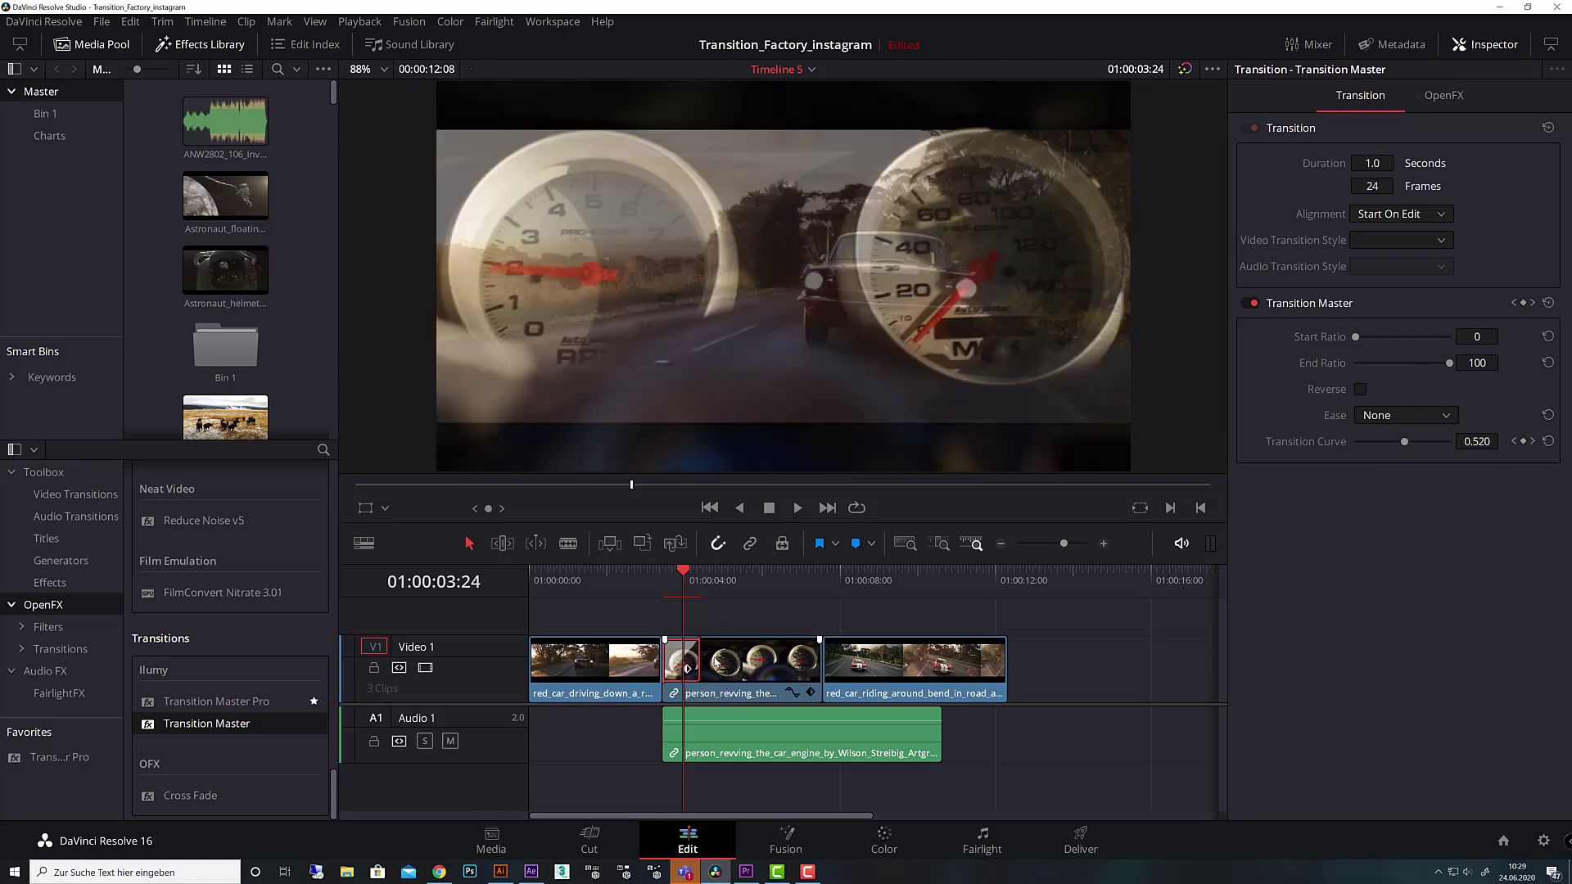
left_click(1443, 95)
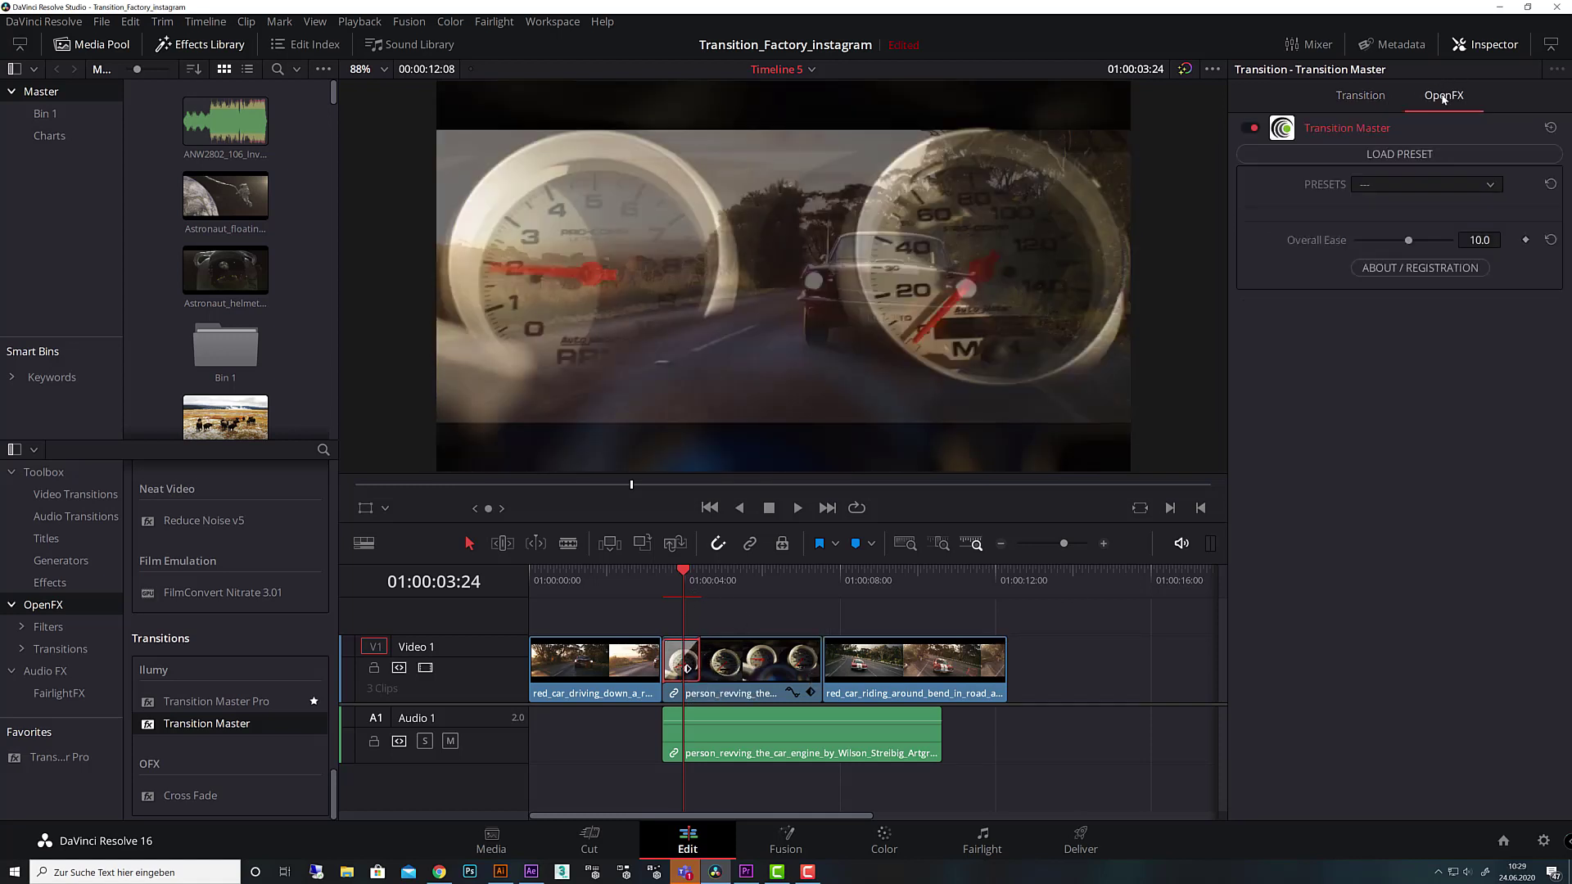
left_click(1406, 187)
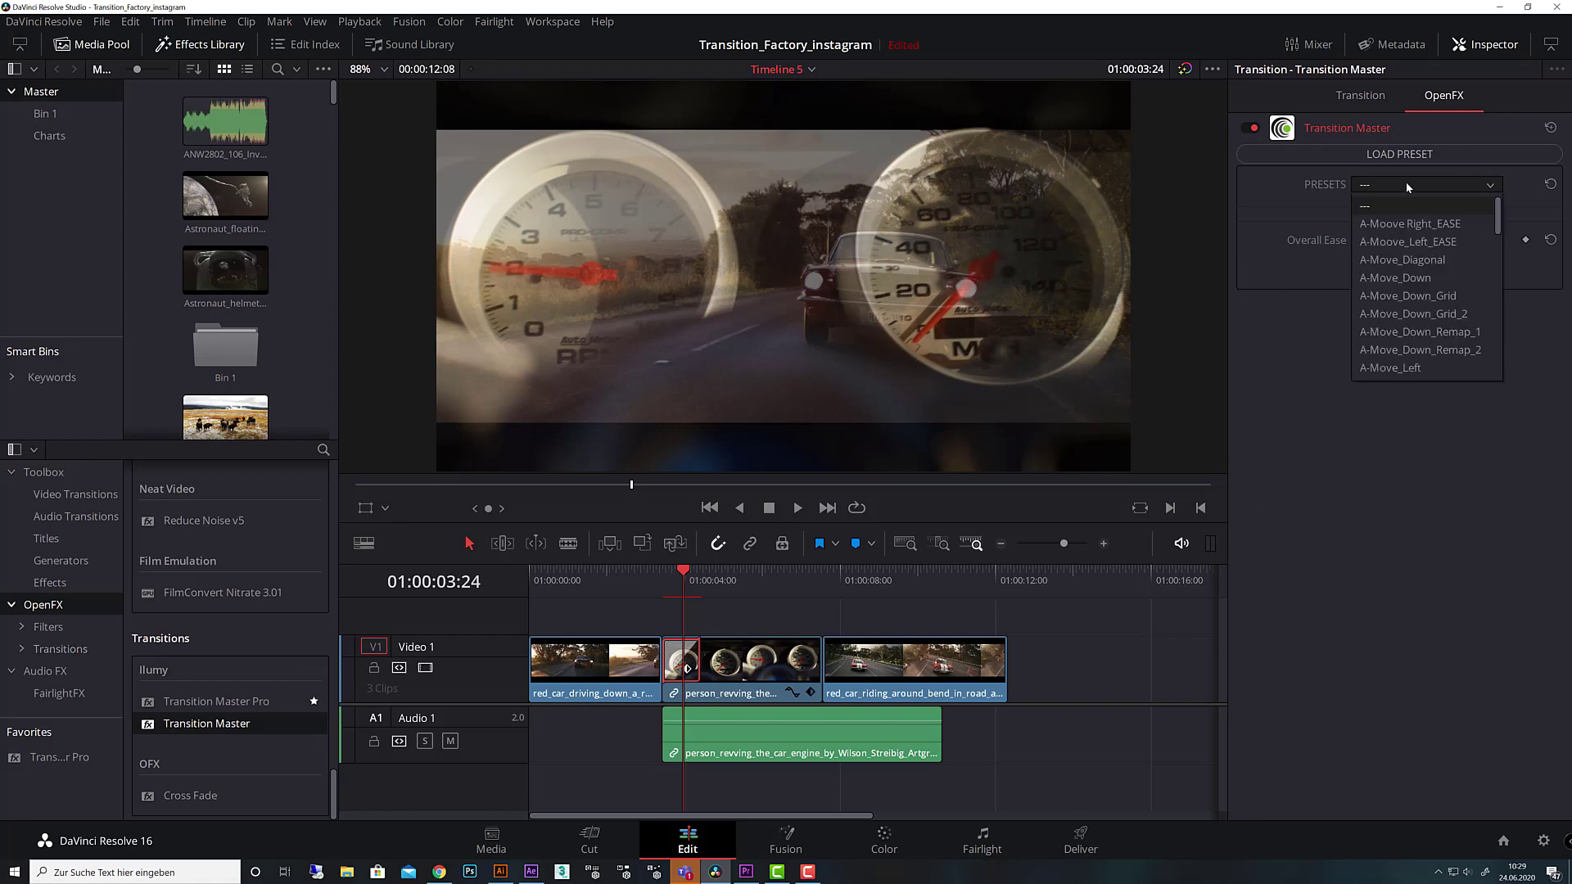
scroll(1428, 304, "down", 3)
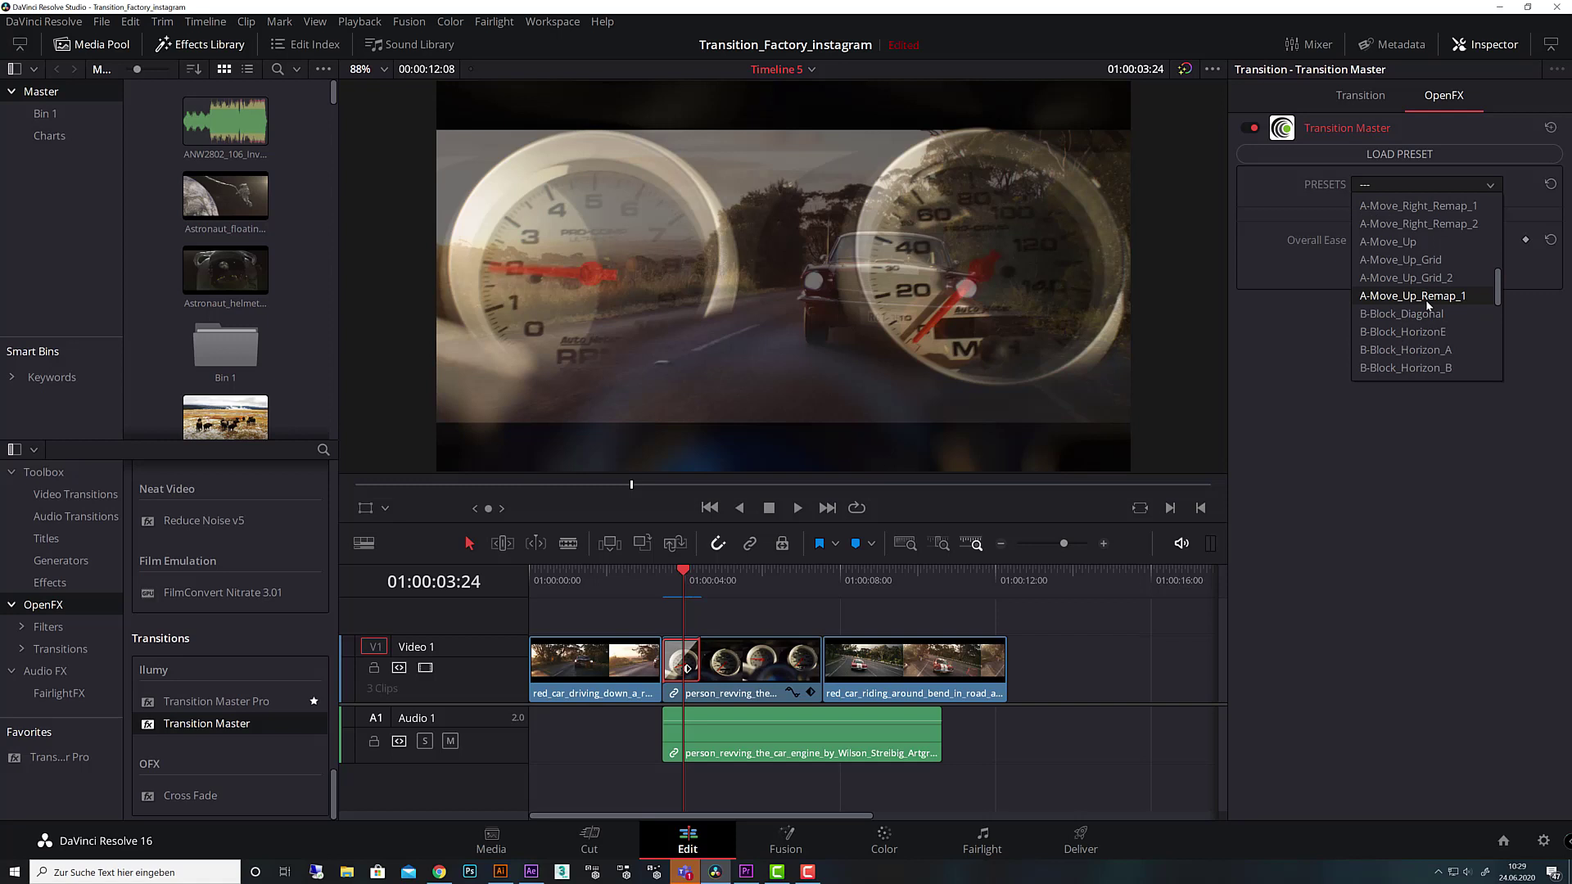
scroll(1429, 305, "down", 3)
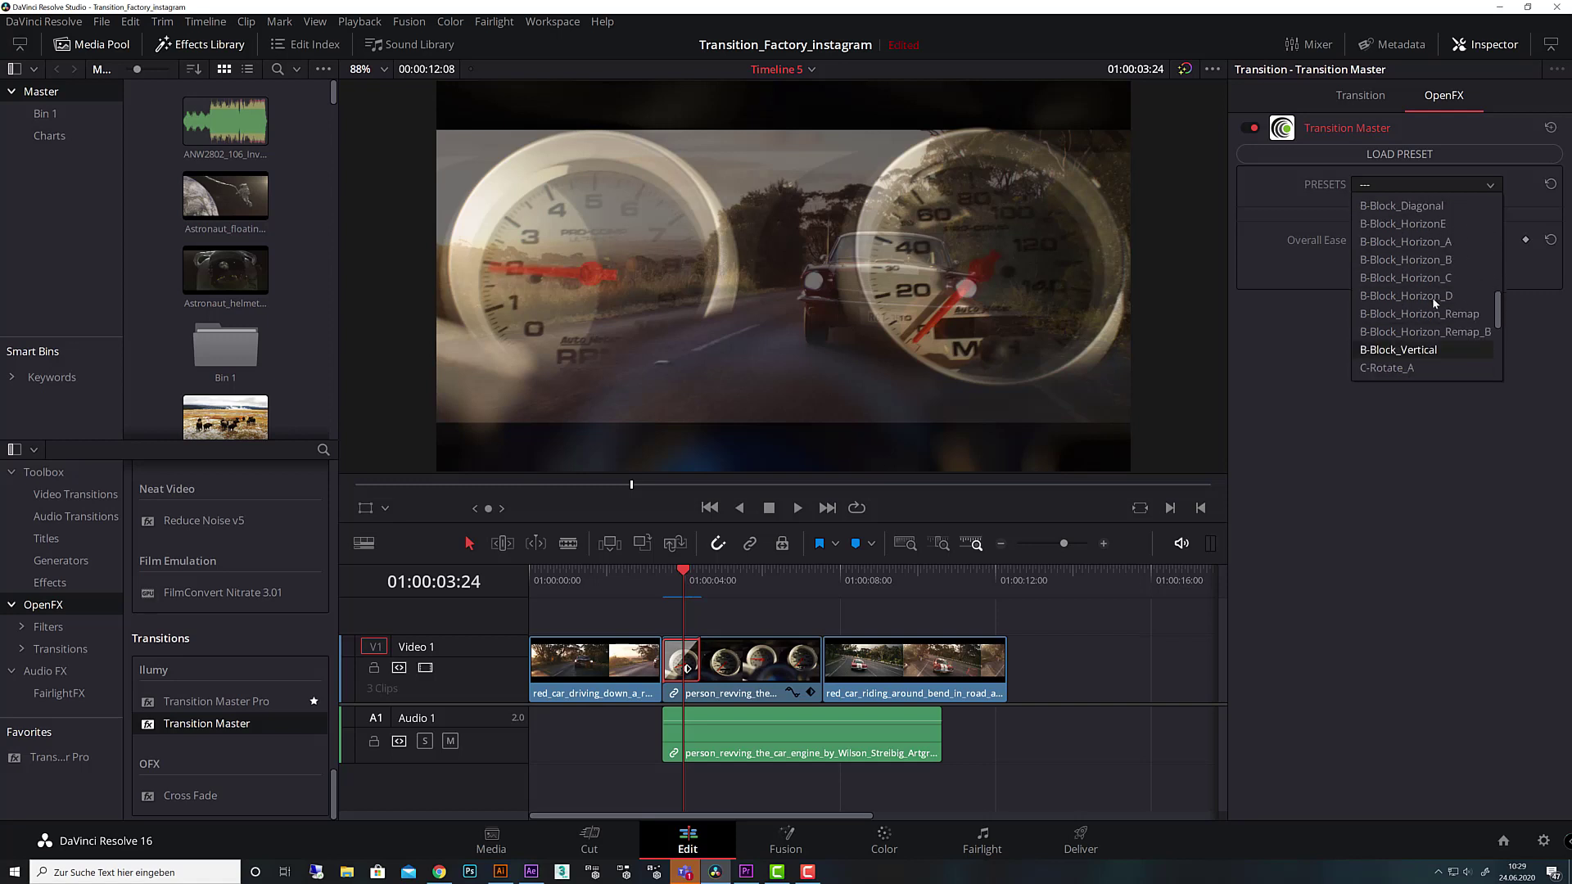
left_click(1433, 243)
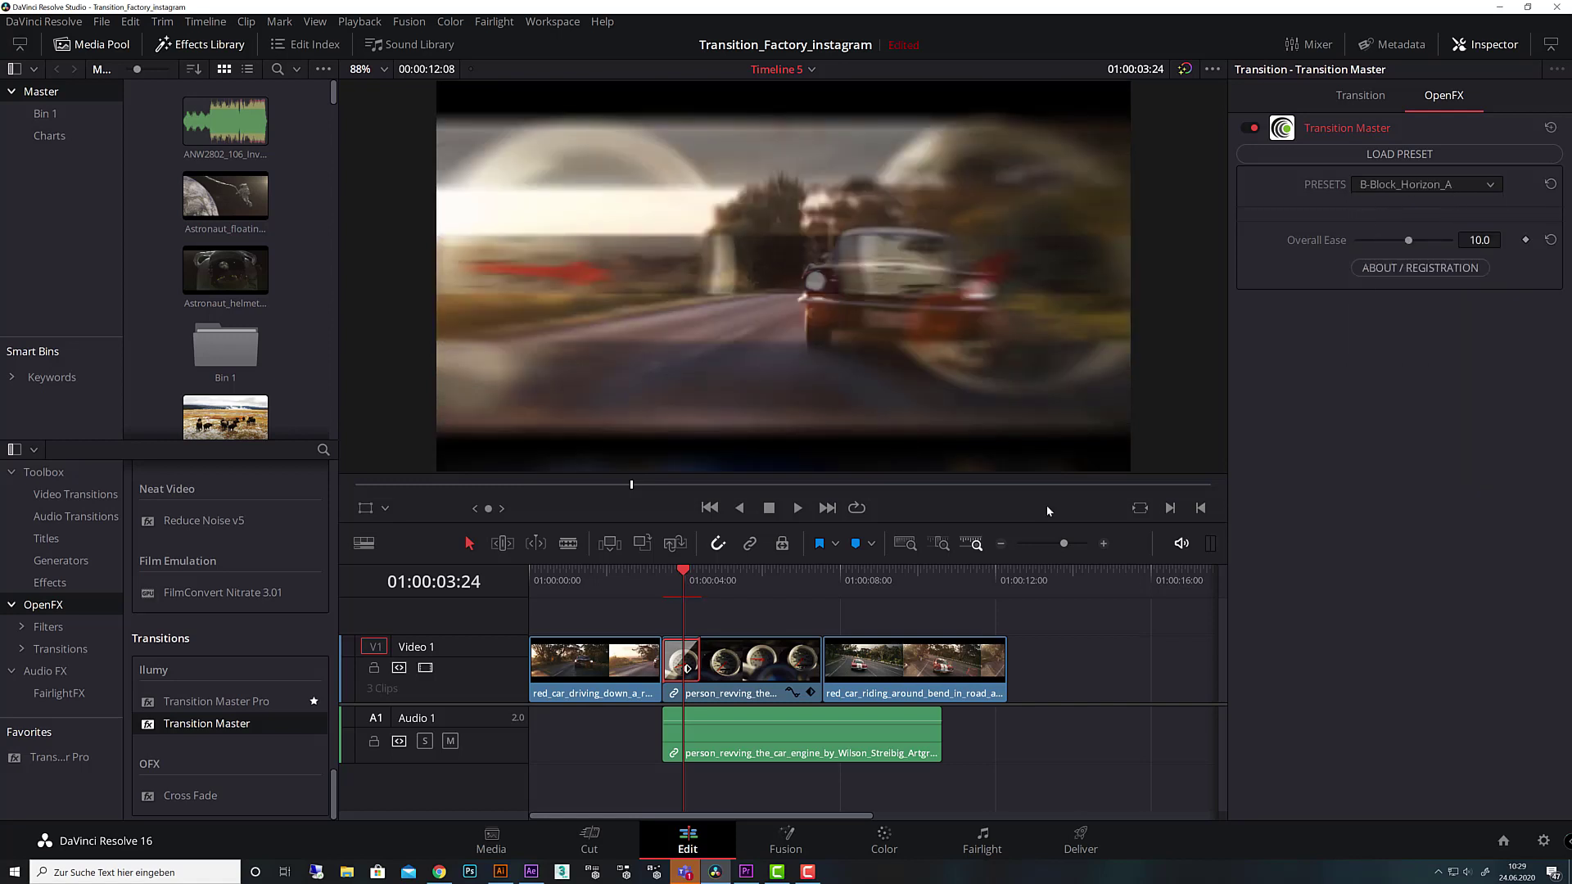
Play and scrub through the transition between the first two clips to check the block effect.
left_click(665, 573)
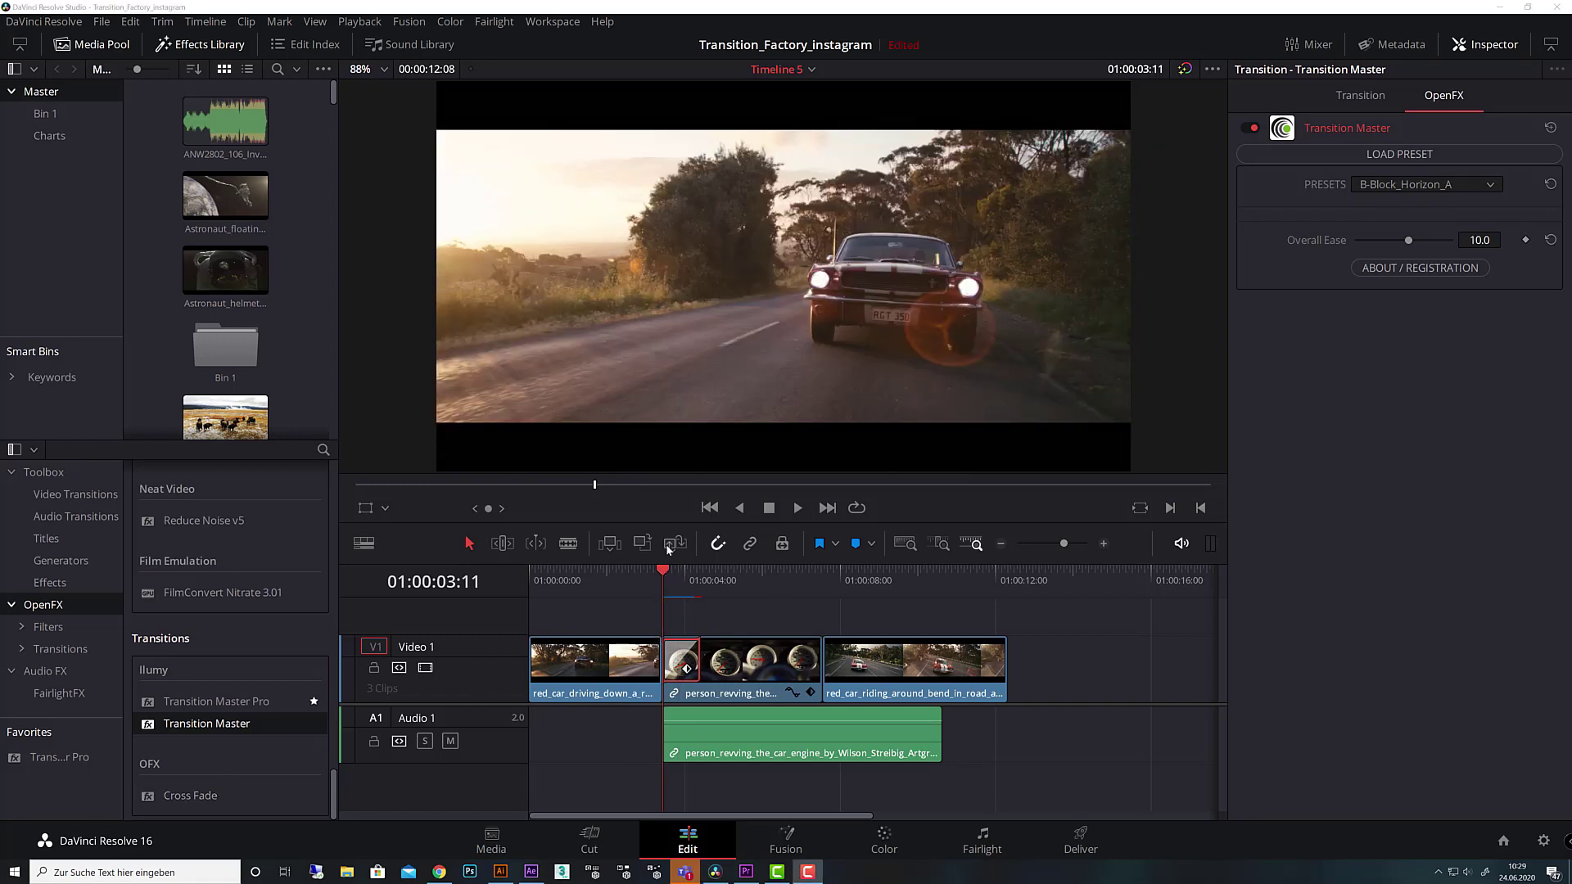
key("space")
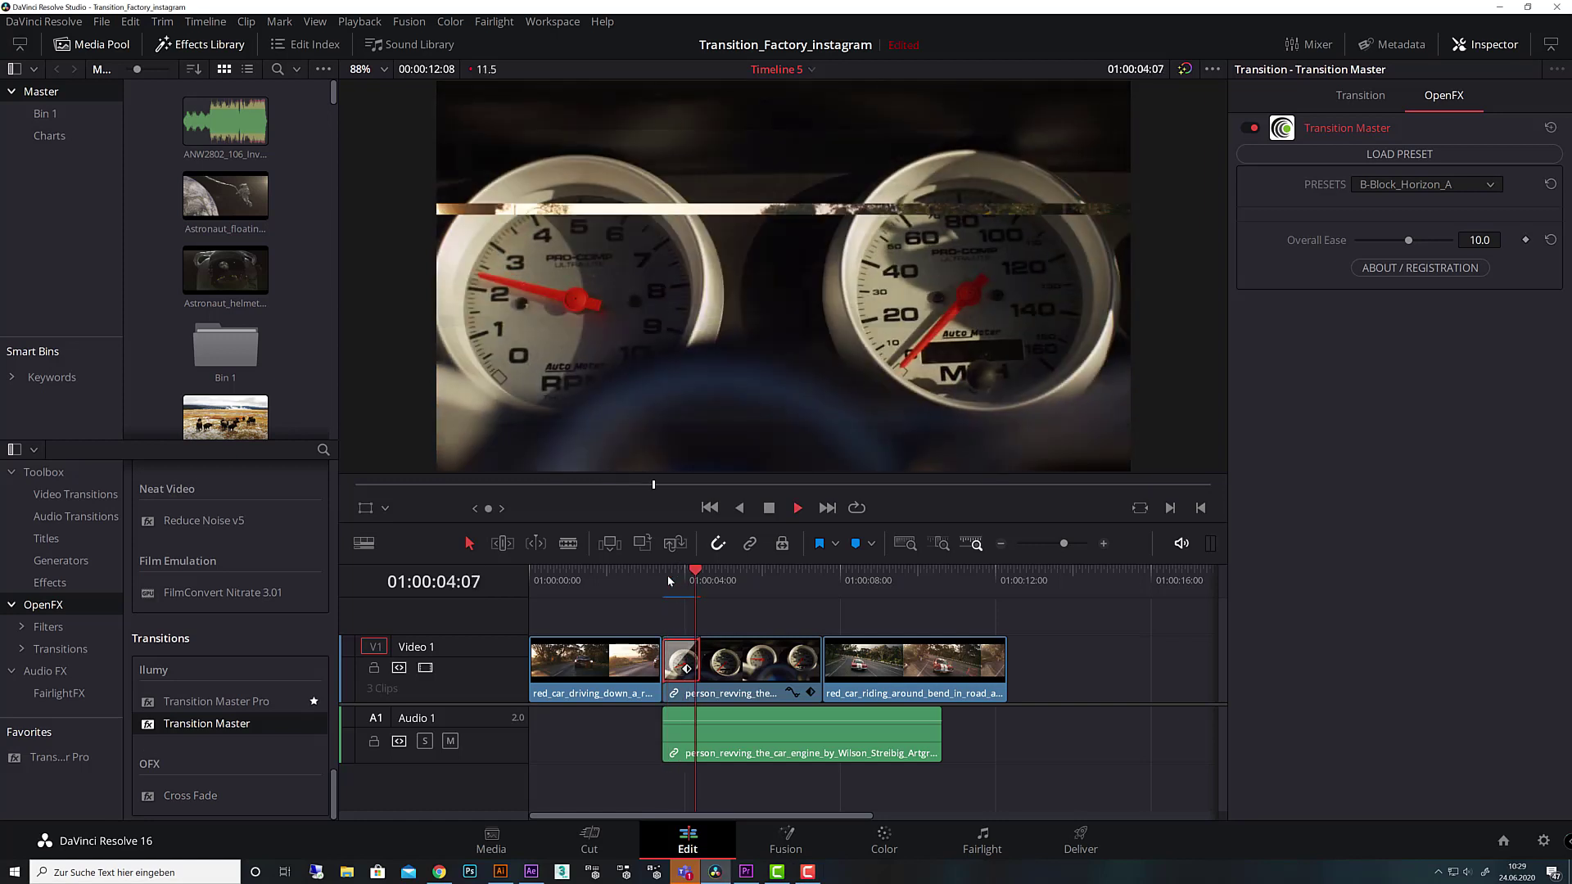
left_click_drag(684, 580, 672, 580)
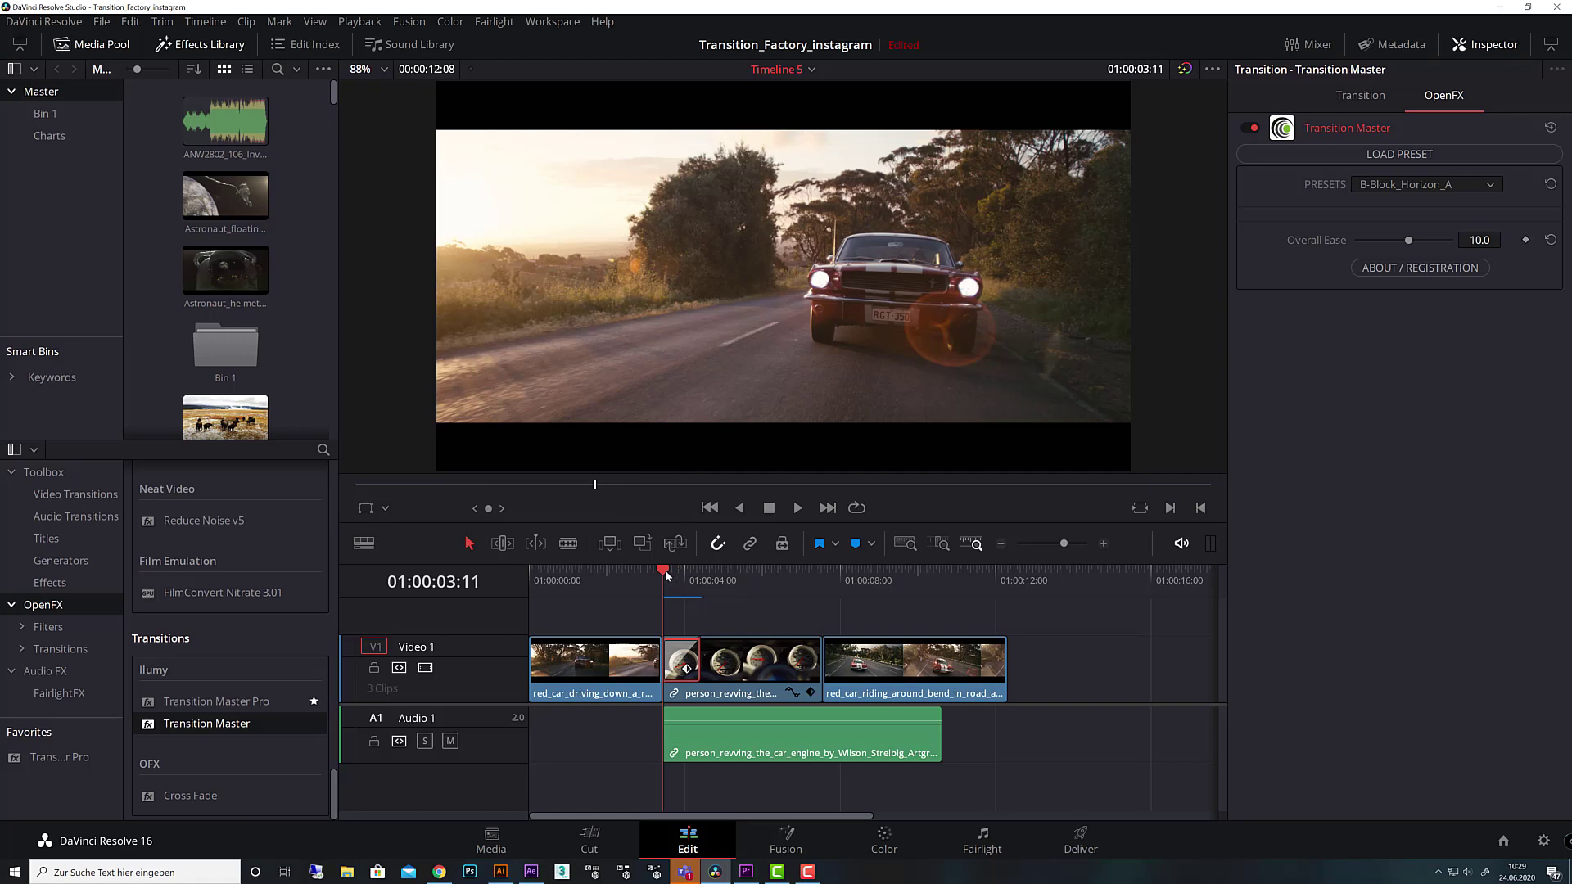
left_click_drag(667, 573, 687, 572)
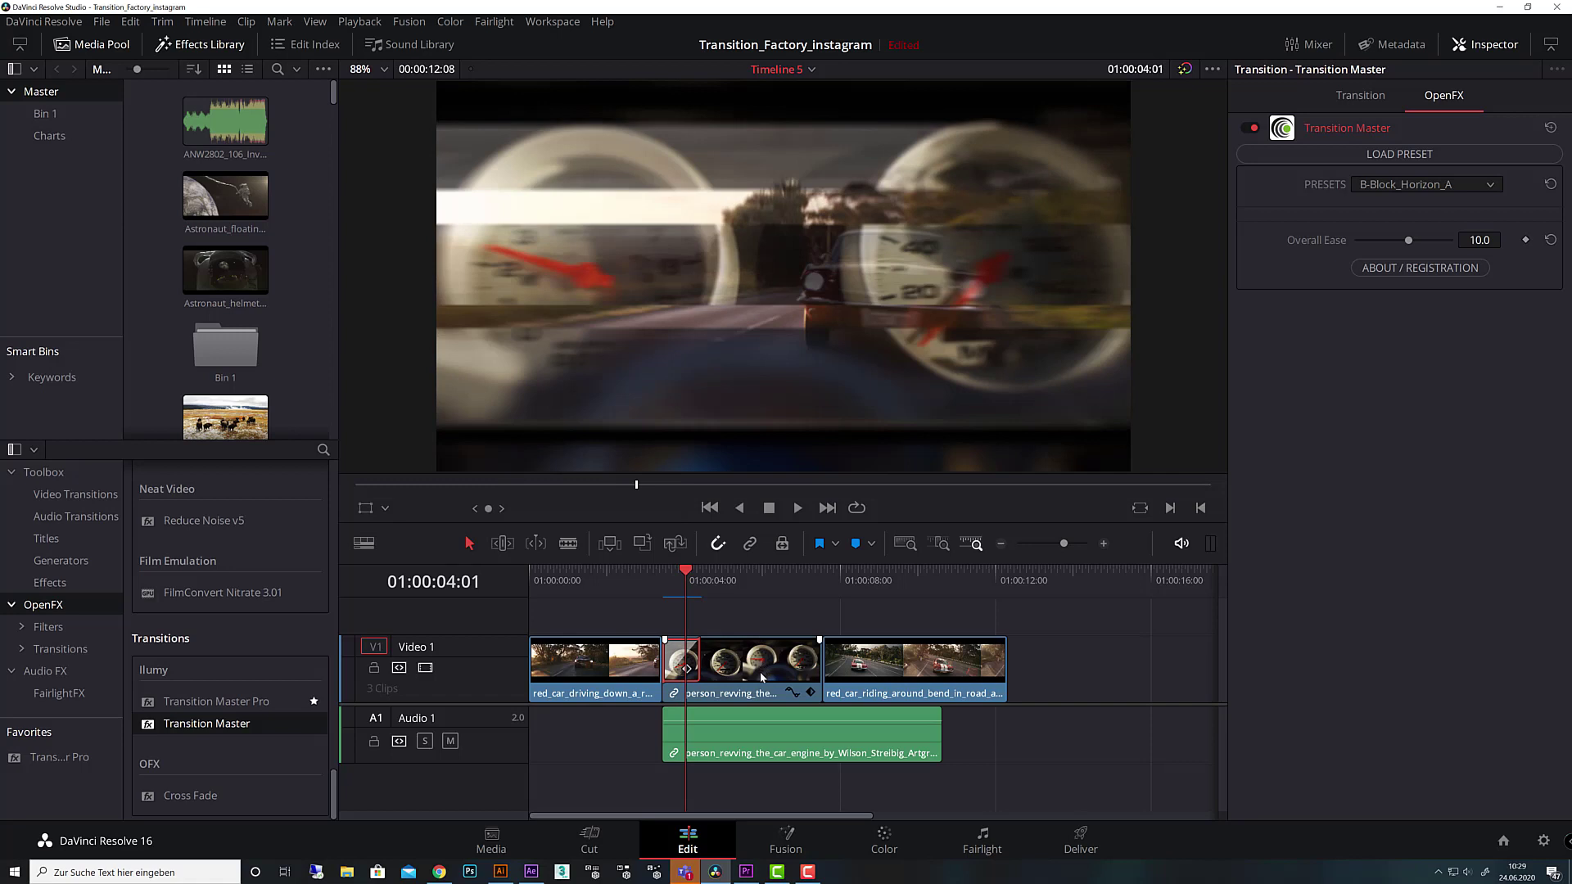
left_click(719, 573)
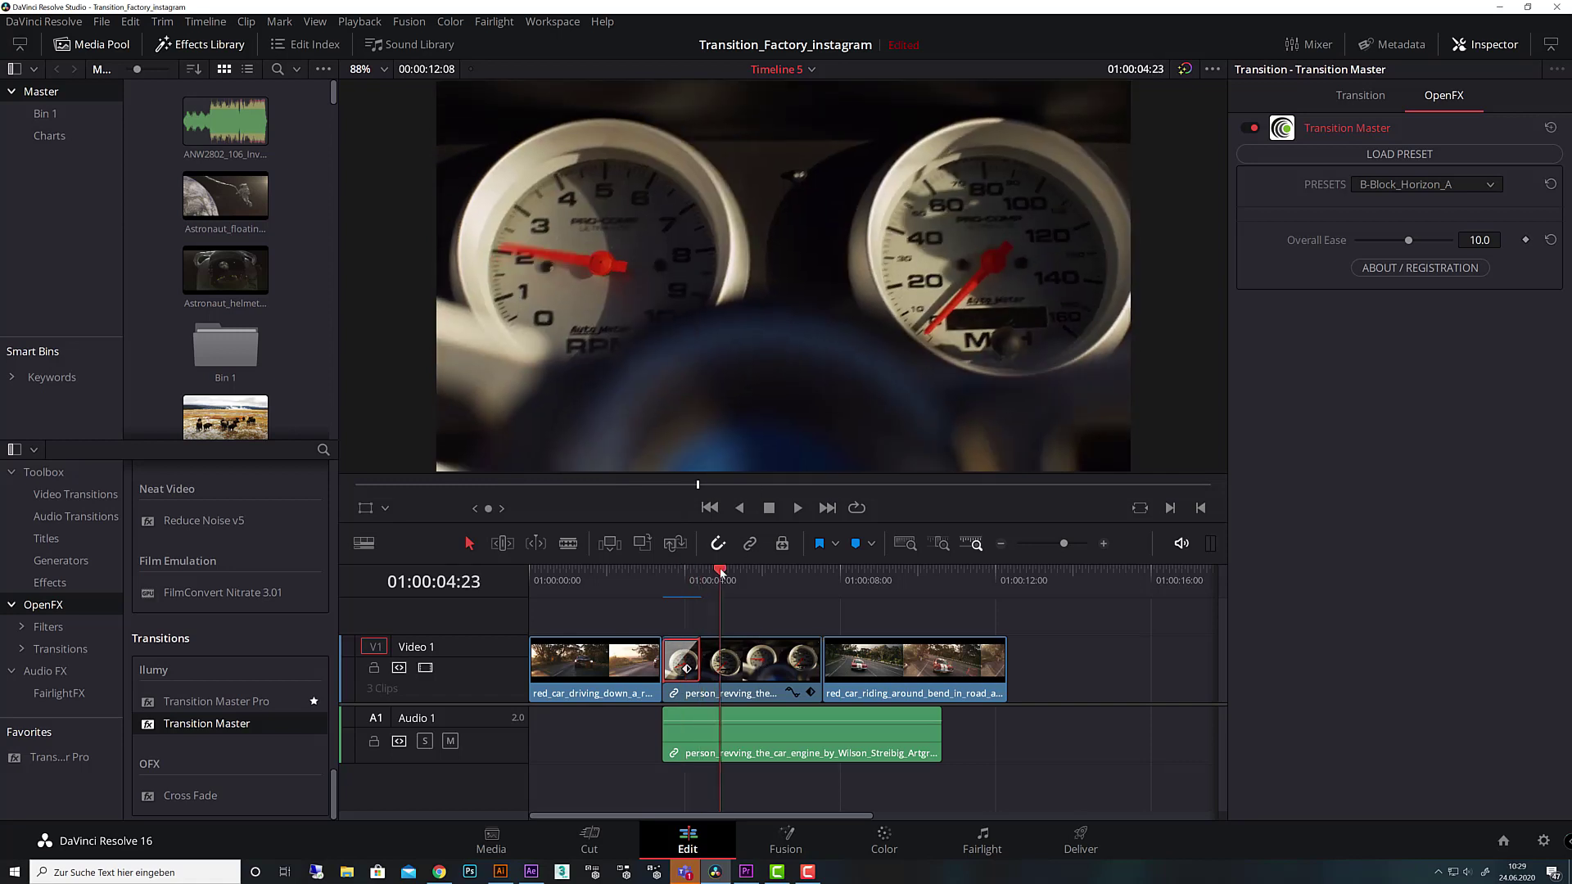
left_click_drag(720, 573, 681, 572)
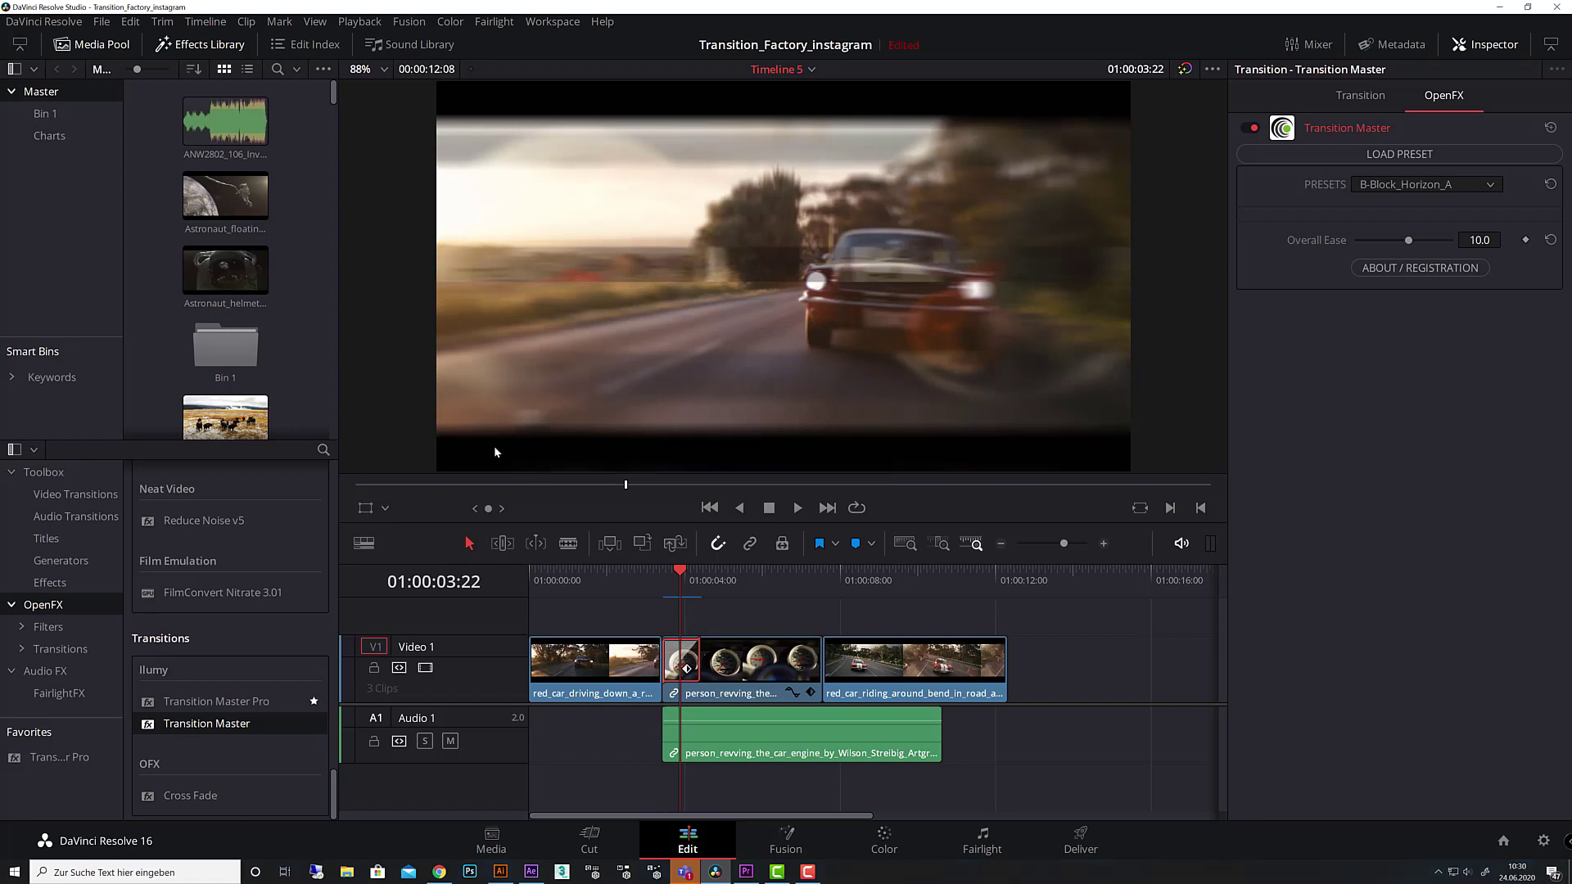
Scale the first video clip up to a zoom of 1.330 in X and Y.
left_click(595, 660)
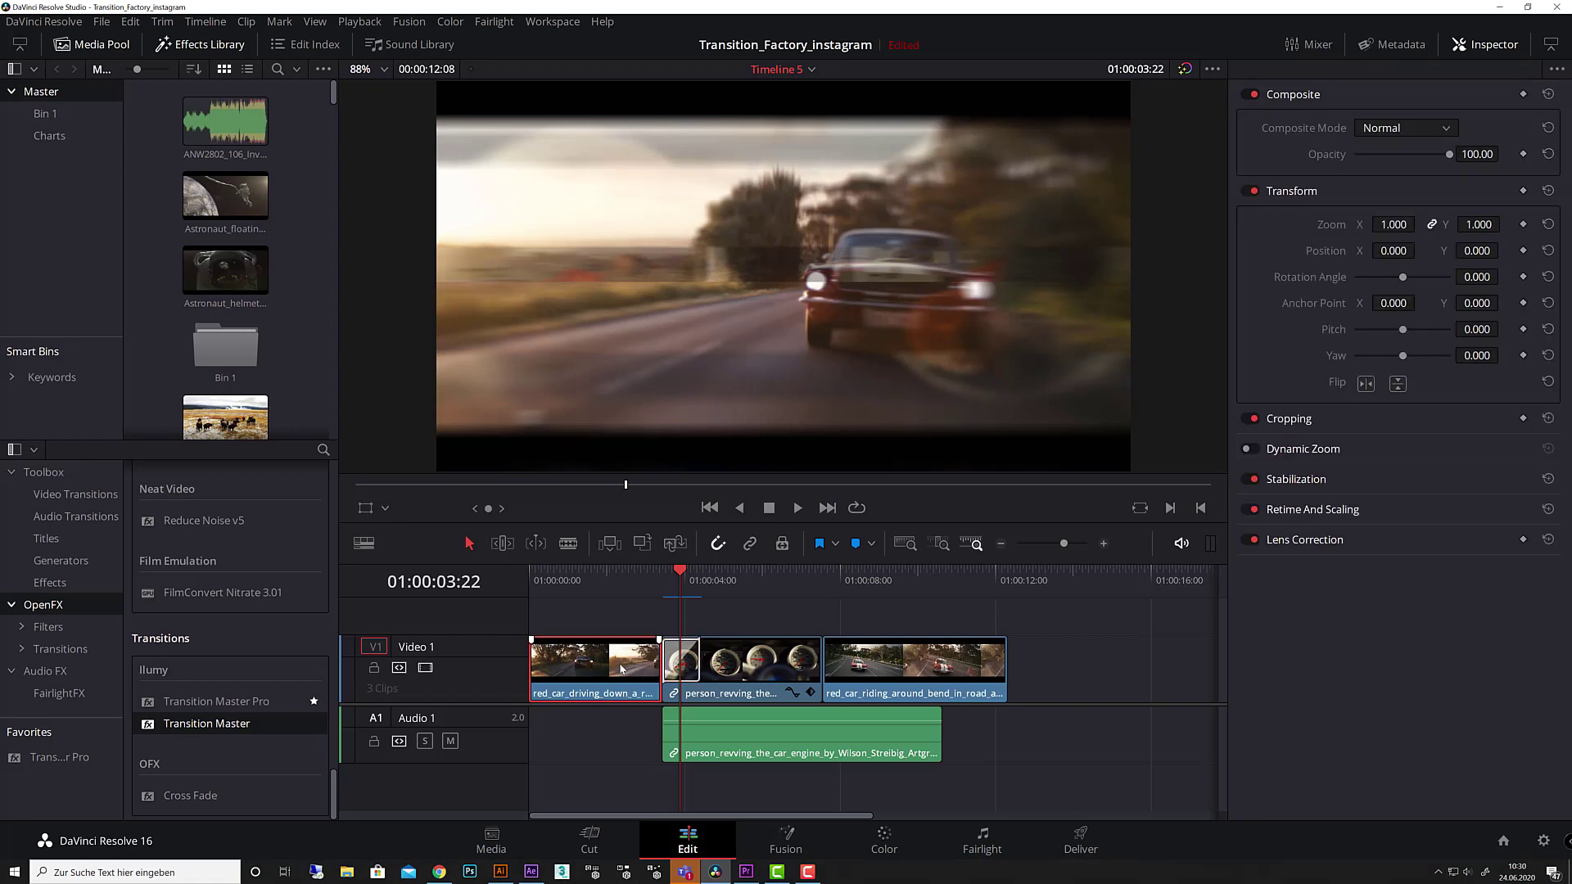
left_click_drag(1392, 225, 1428, 225)
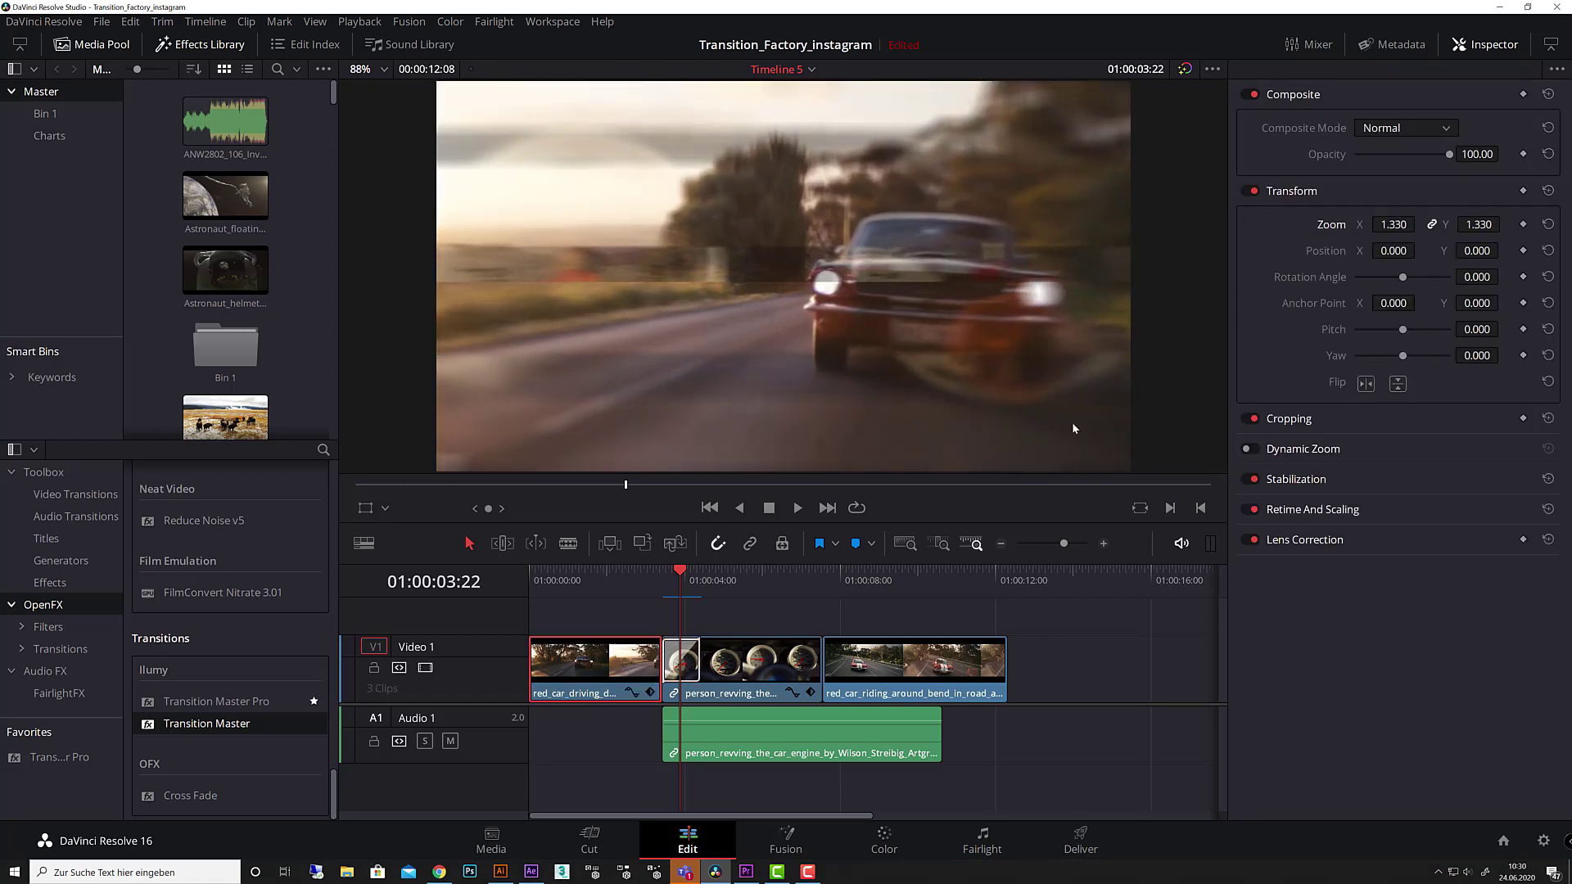
Play the first transition again to check how it looks with the enlarged clip.
left_click(664, 573)
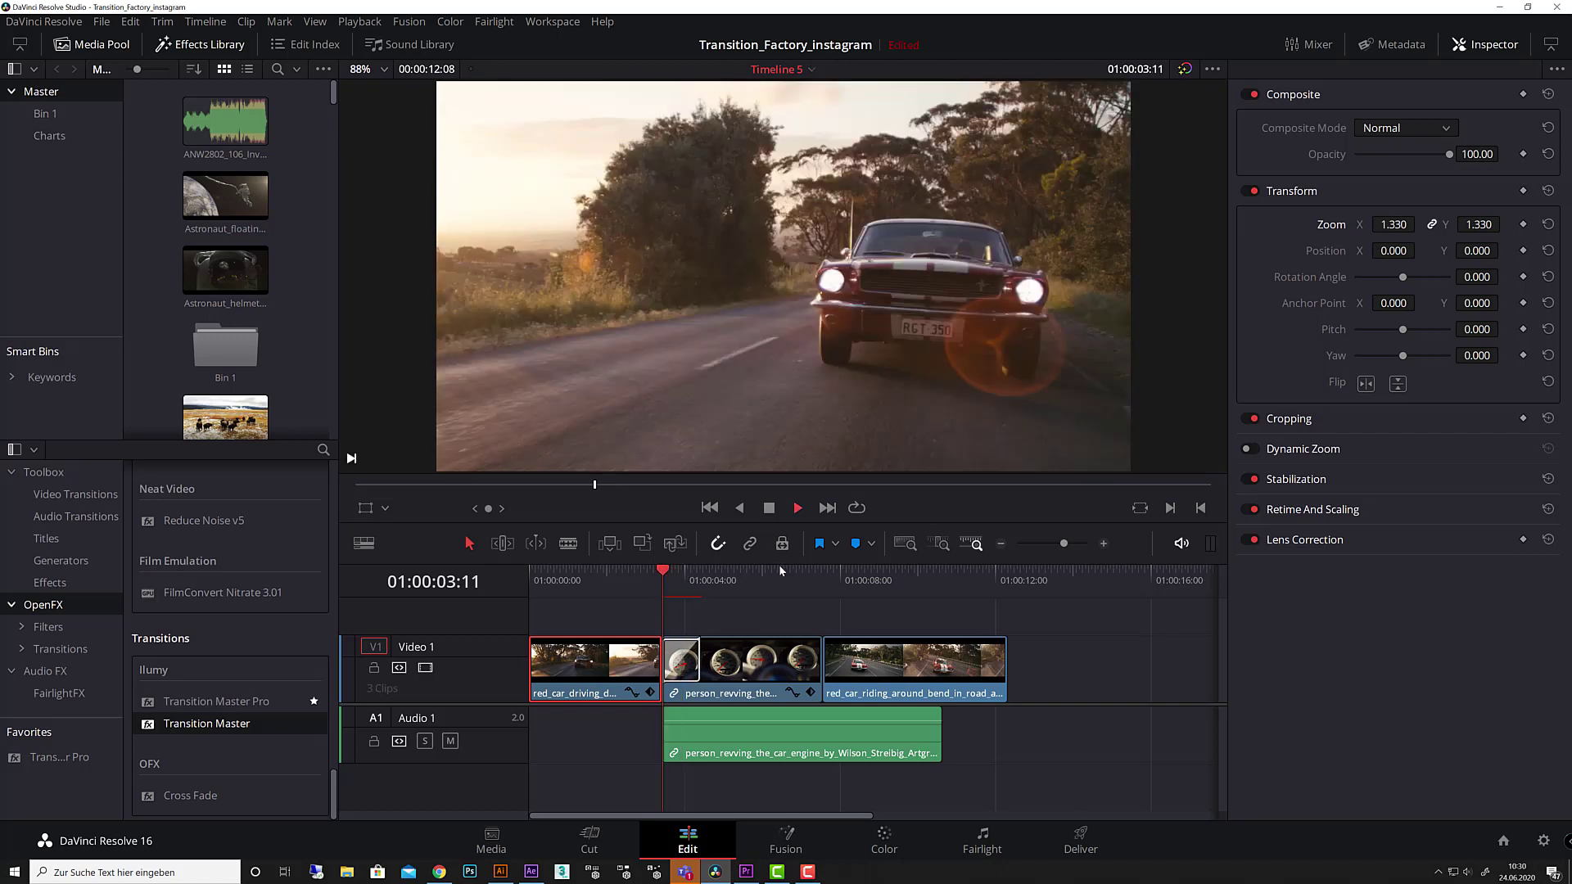
key("space")
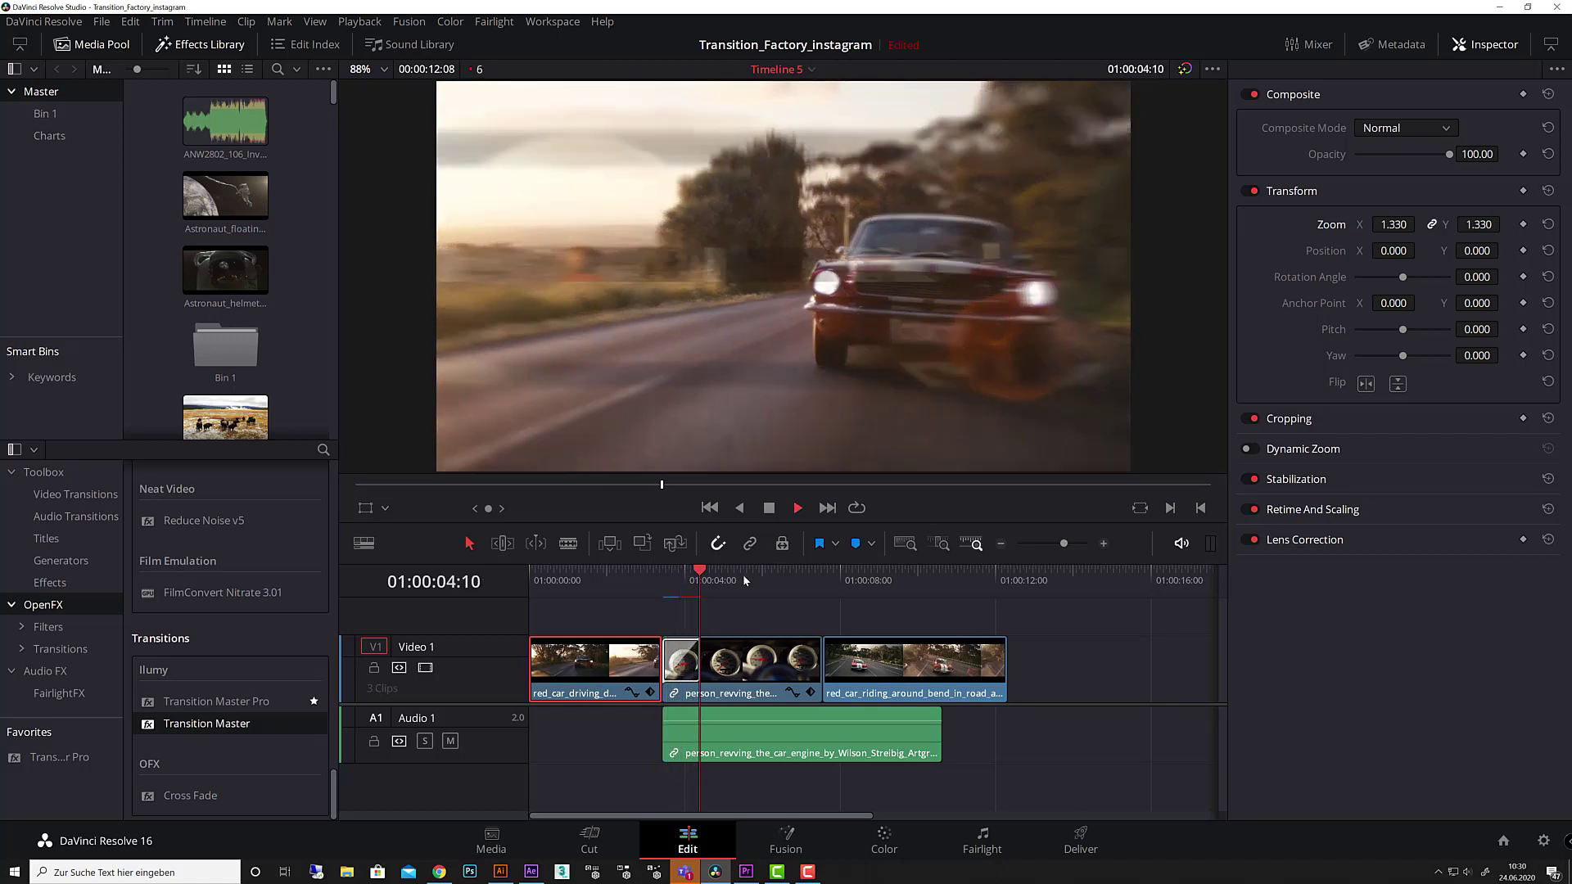
left_click_drag(687, 576, 668, 575)
left_click(667, 574)
key("space")
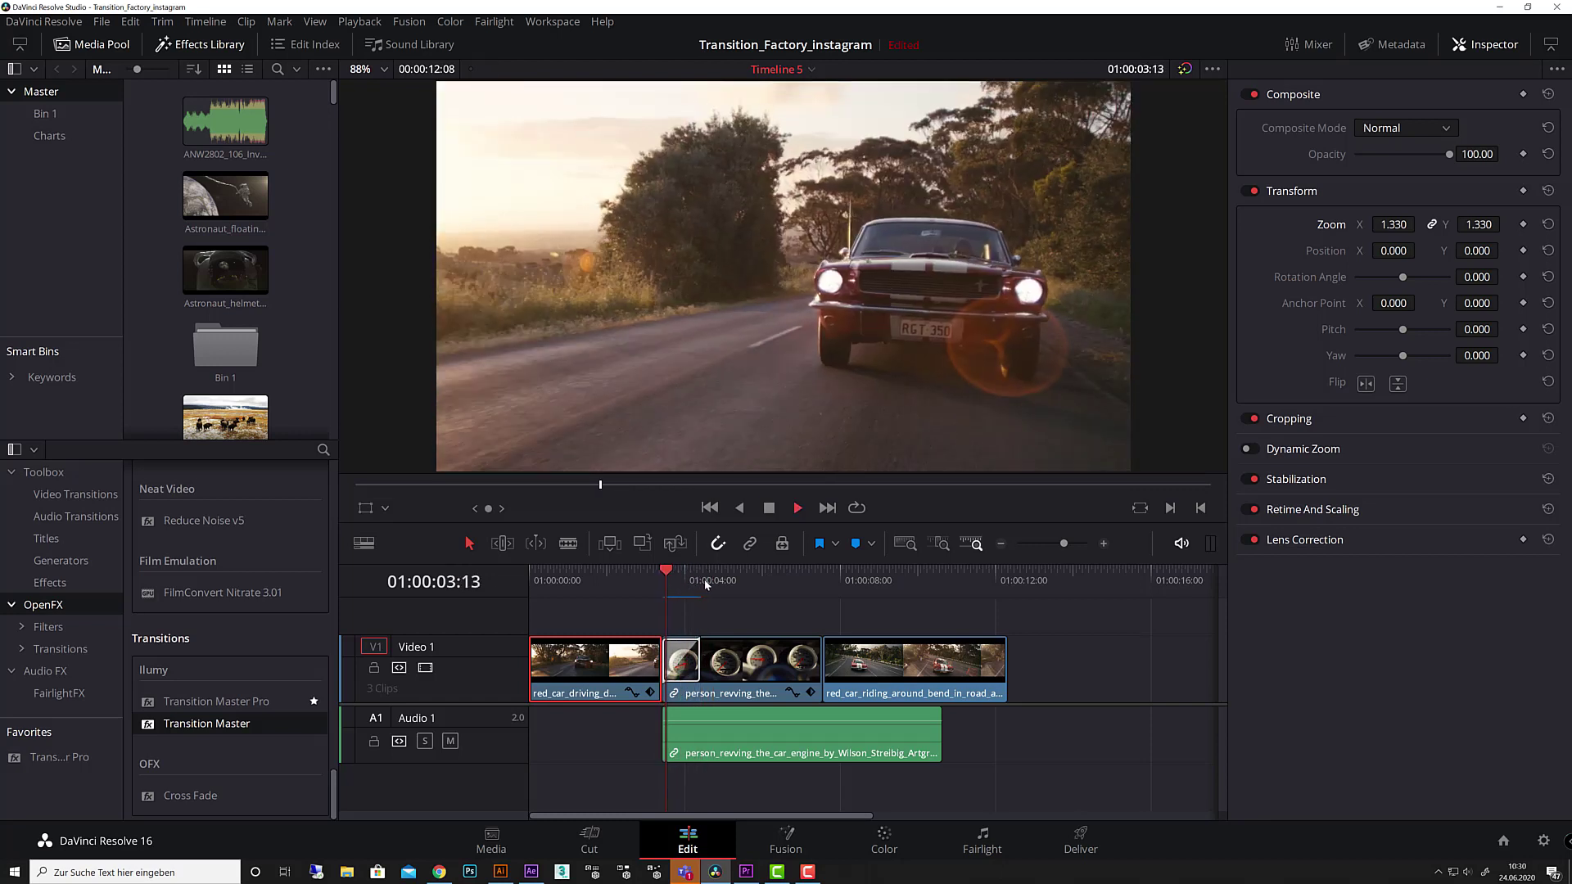
left_click_drag(742, 575, 664, 573)
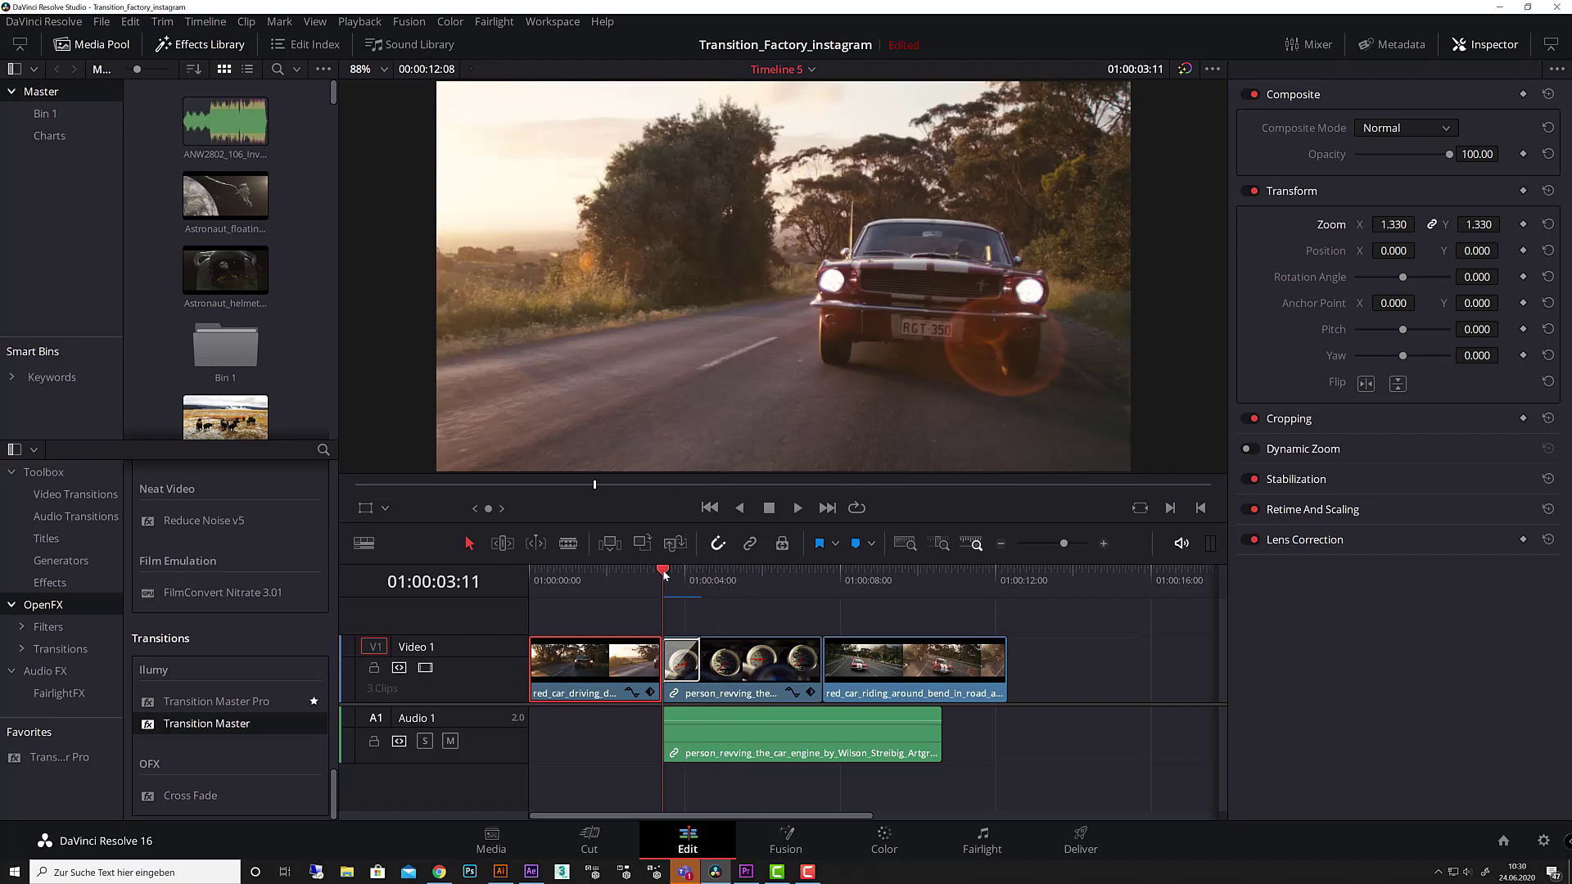
Add the Transition Master Pro transition at the cut between the second and third clips and place the playhead on it at 01:00:08:01.
left_click(178, 703)
left_click_drag(178, 703, 845, 676)
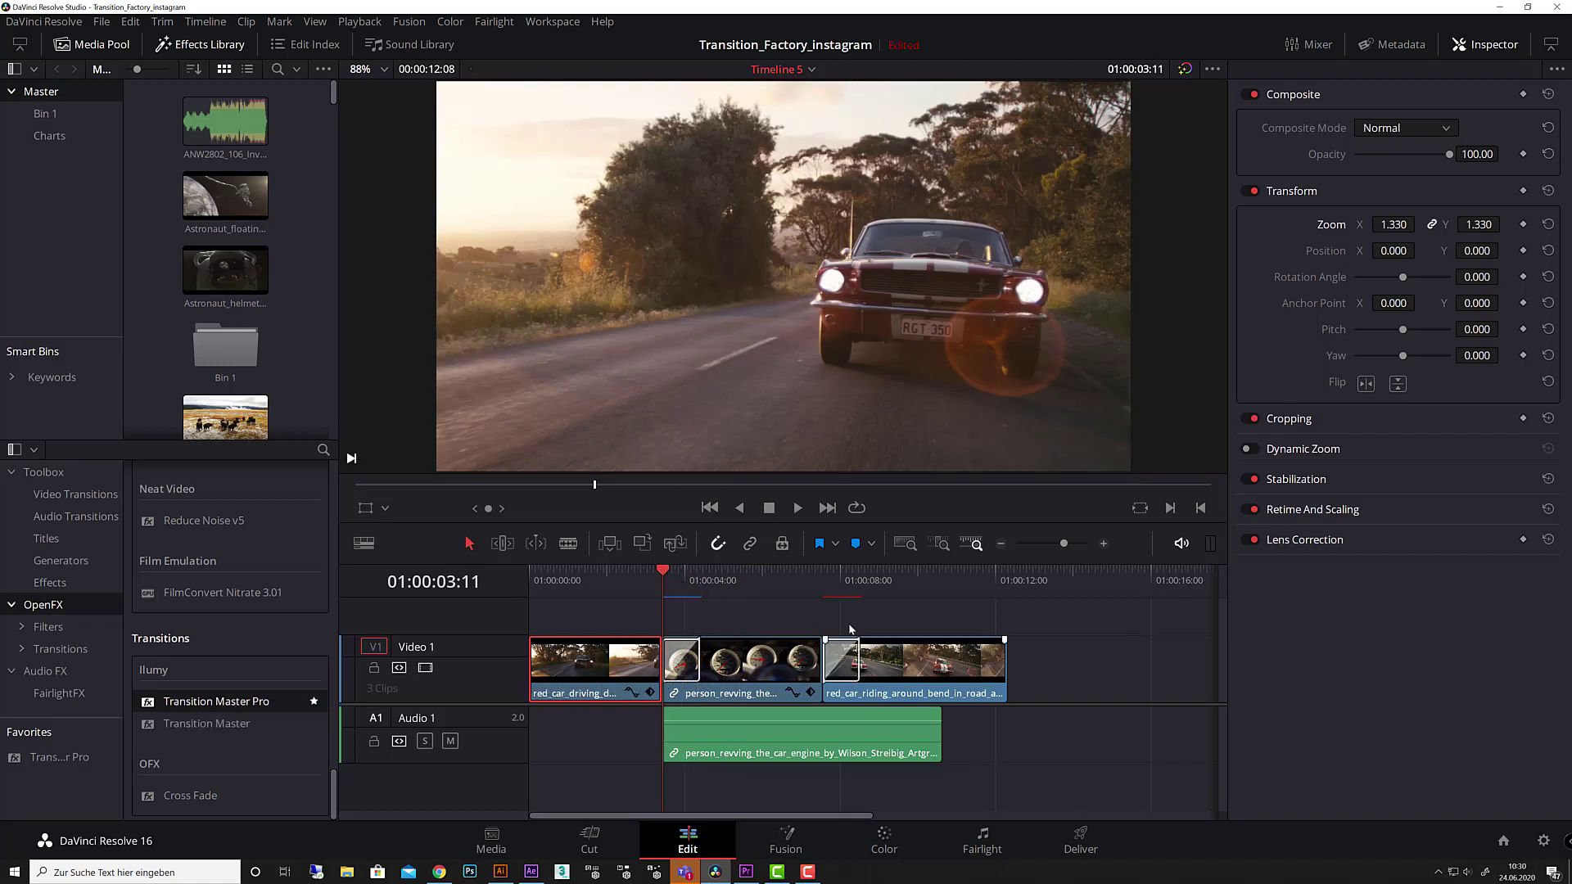
left_click(841, 583)
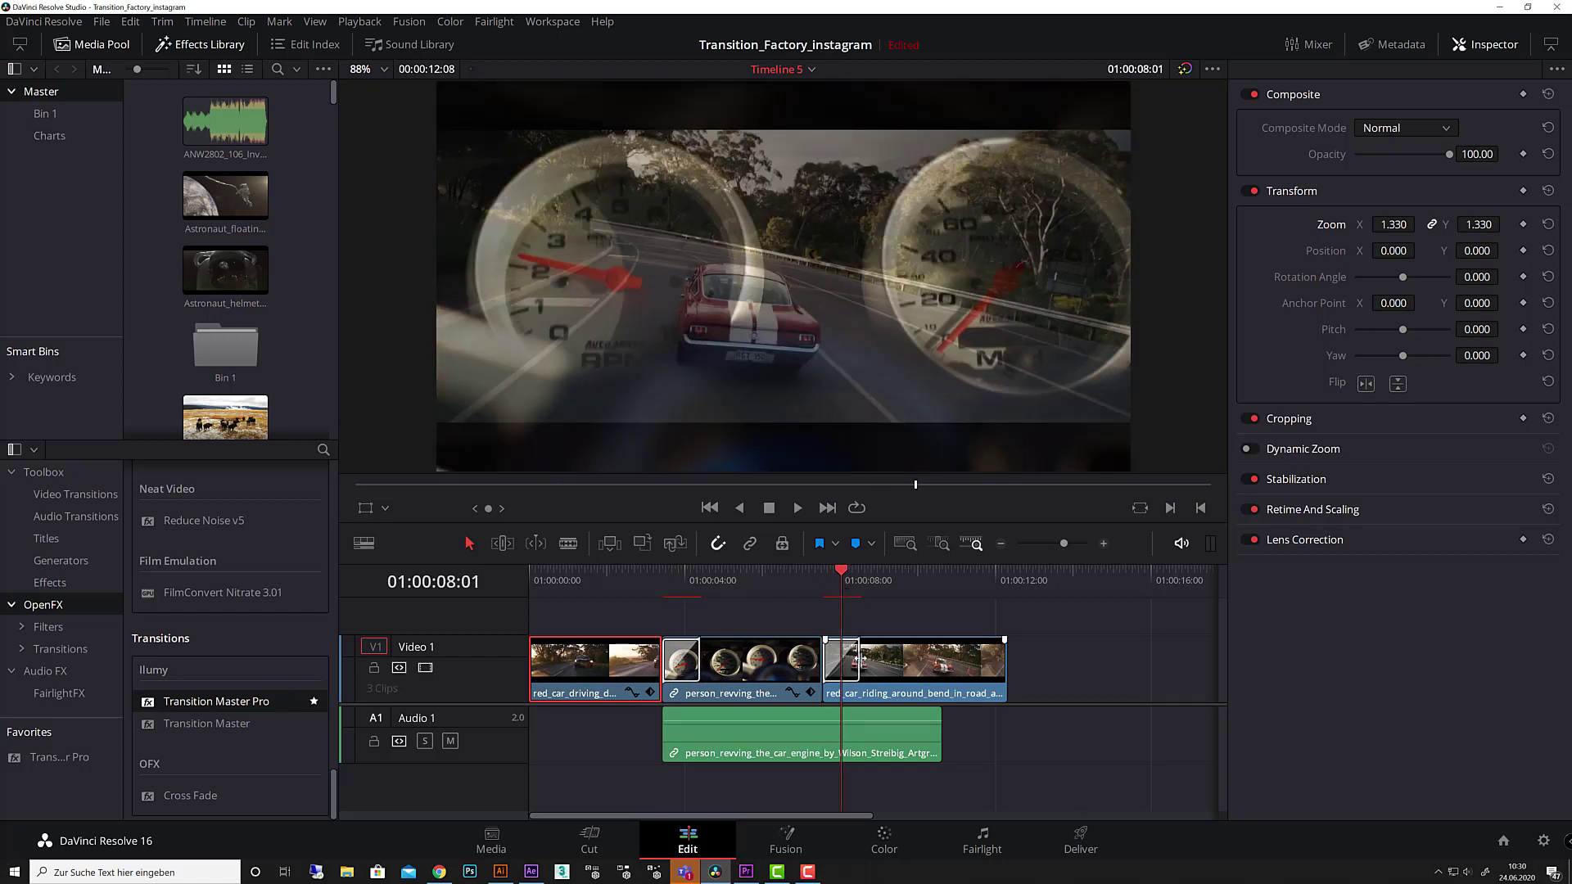
Examine the Transition Master Pro OpenFX settings, from the preset list through the Transform, Grid, Time Remap and Postprocess parameters.
left_click(860, 657)
left_click(1439, 95)
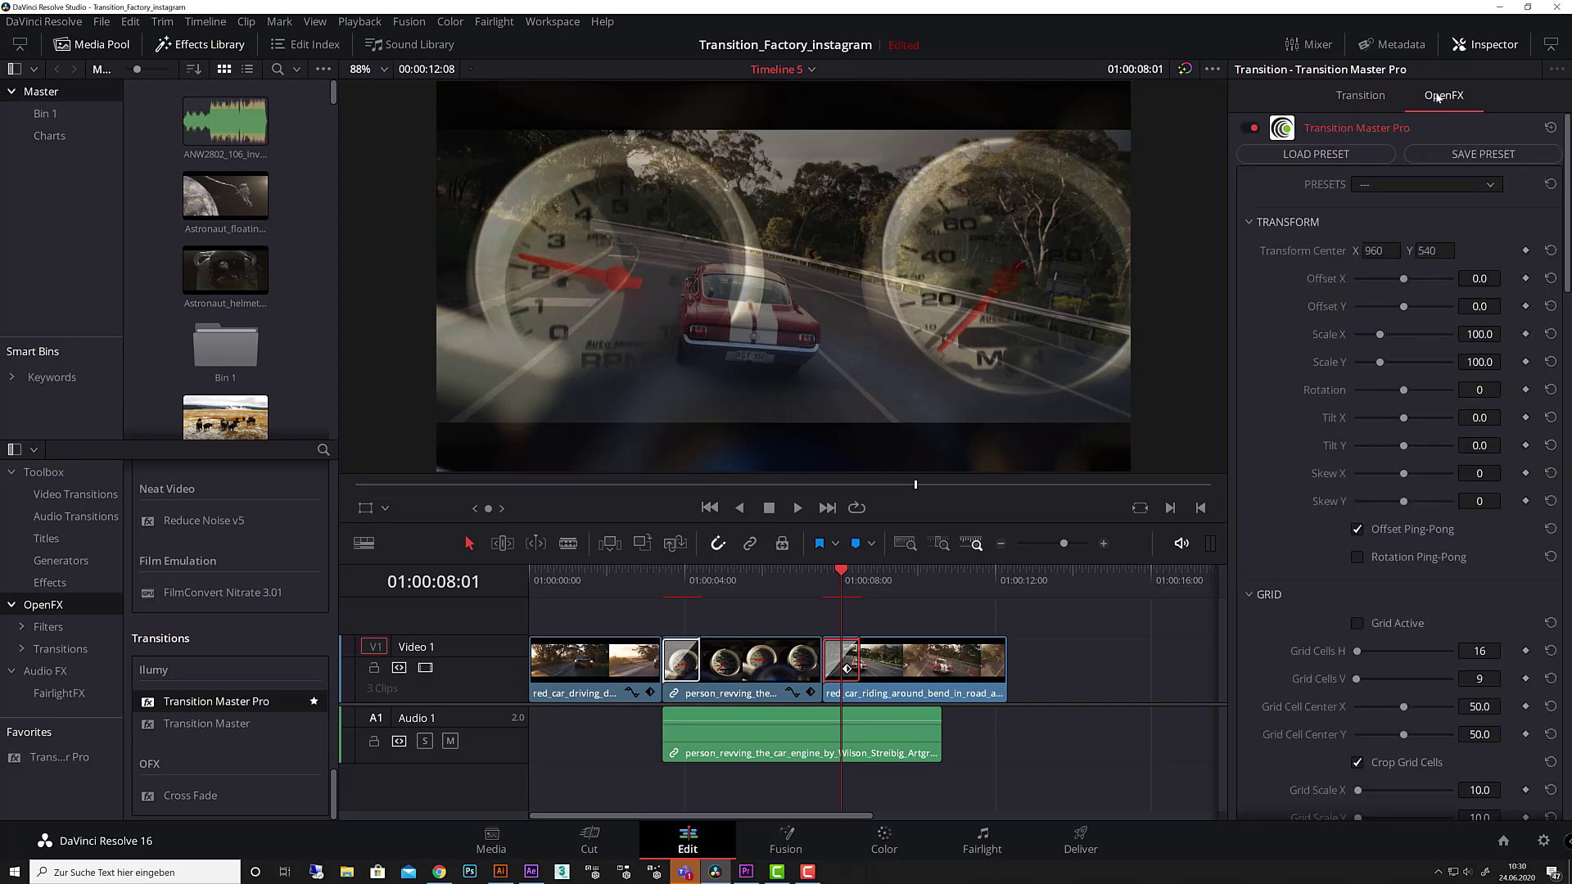
left_click(1420, 184)
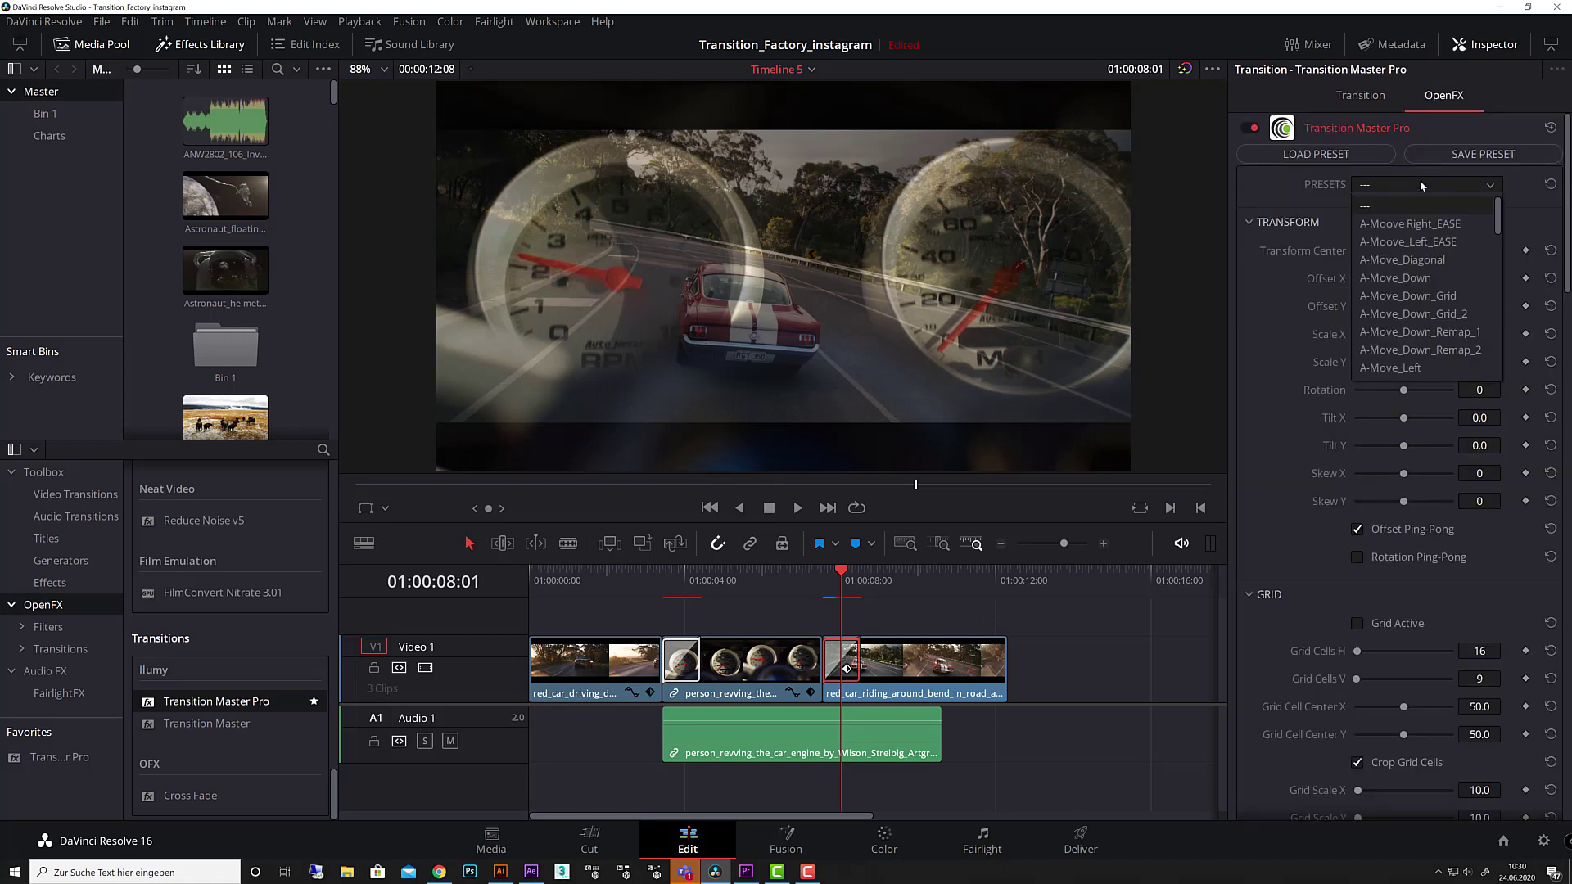
mouse_move(1500, 219)
left_mouse_down()
mouse_move(1494, 337)
mouse_move(1493, 204)
left_mouse_up()
left_click(1294, 199)
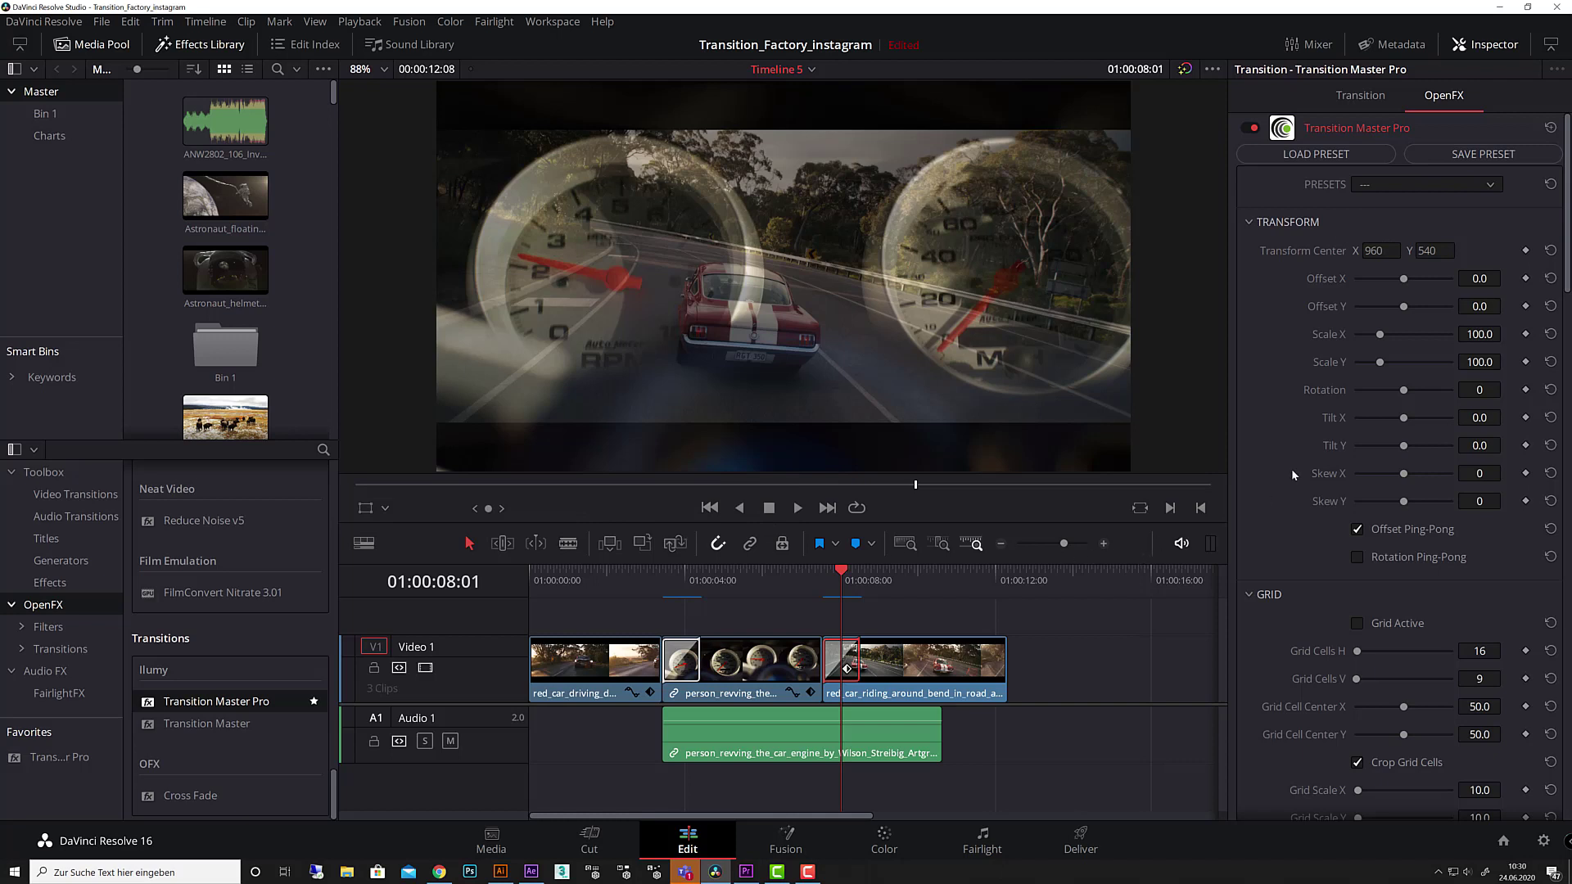
scroll(1369, 393, "down", 6)
scroll(1372, 410, "down", 6)
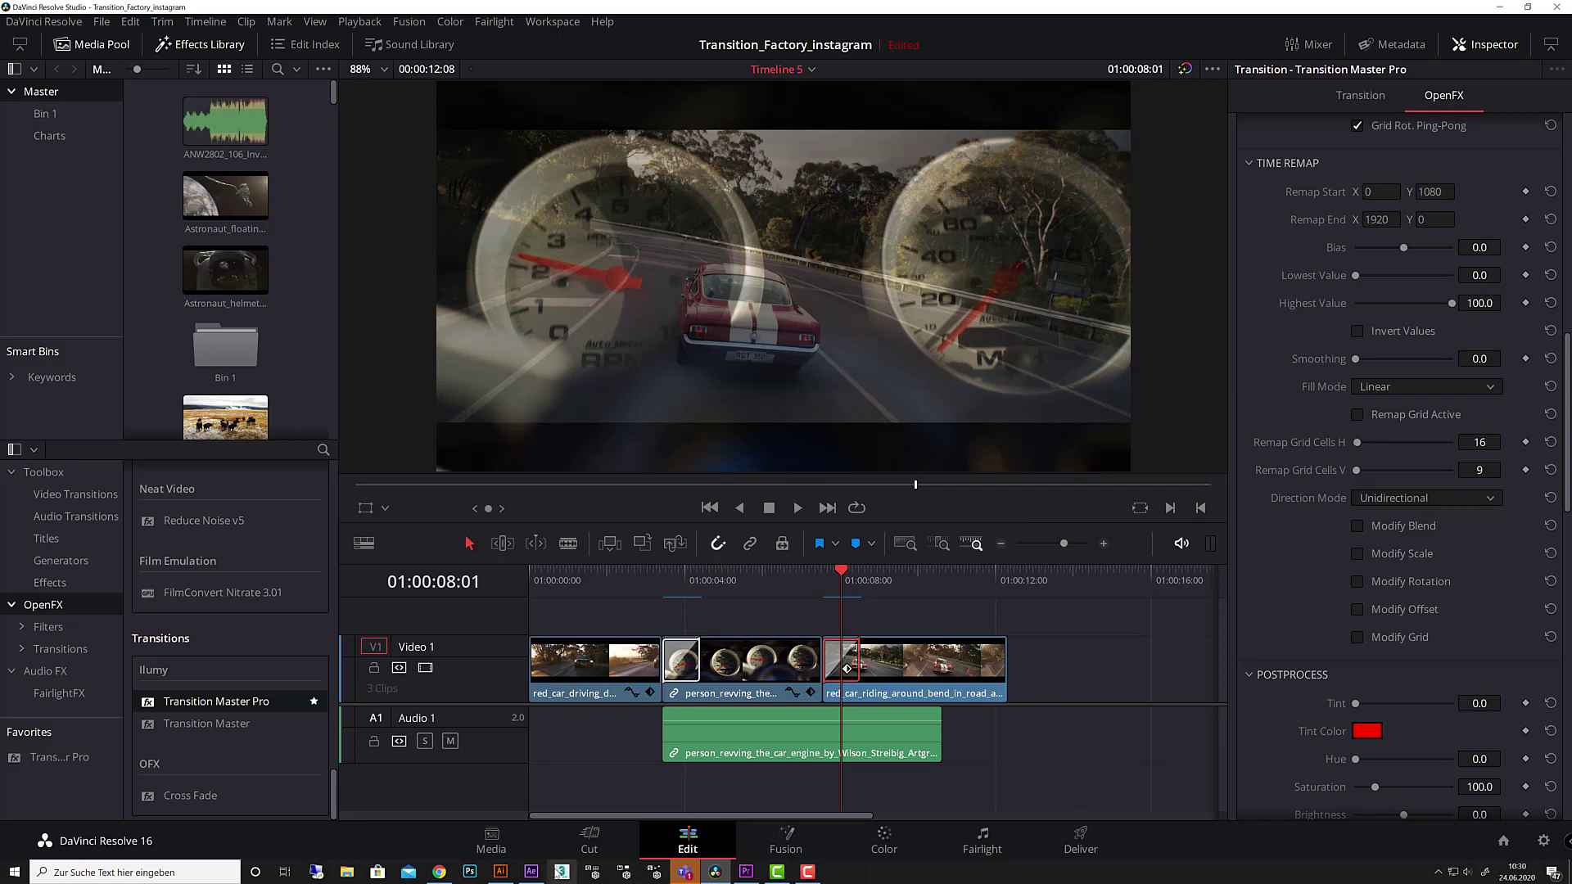
Switch to Premiere Pro and add Transition Master Pro at the cut after the astronaut clip, with a duration of 24 frames.
left_click(746, 872)
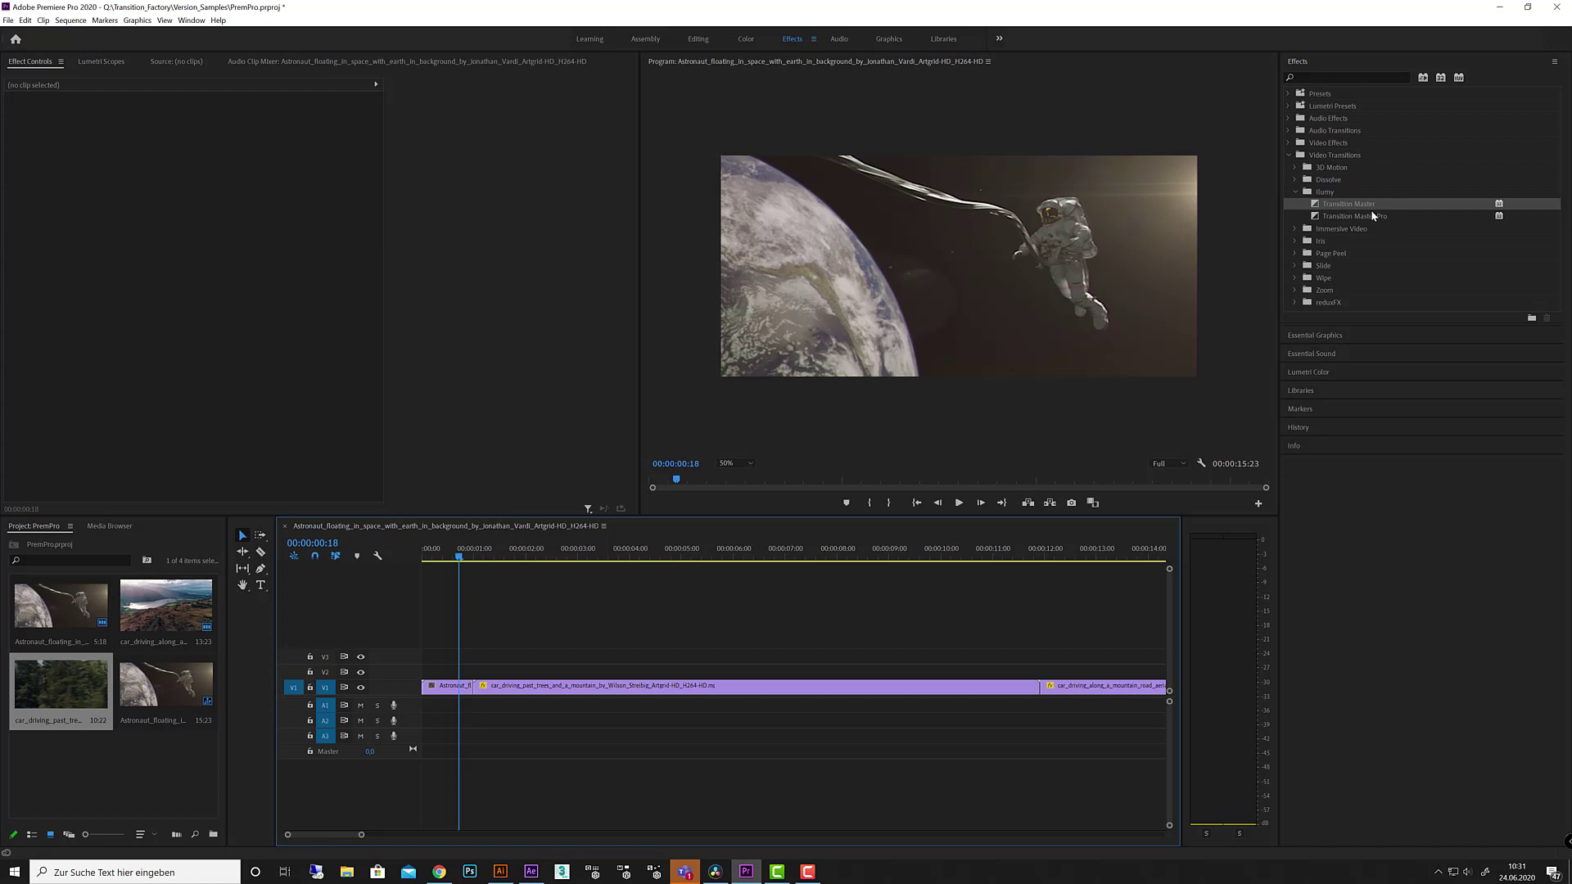
left_click_drag(1367, 218, 484, 697)
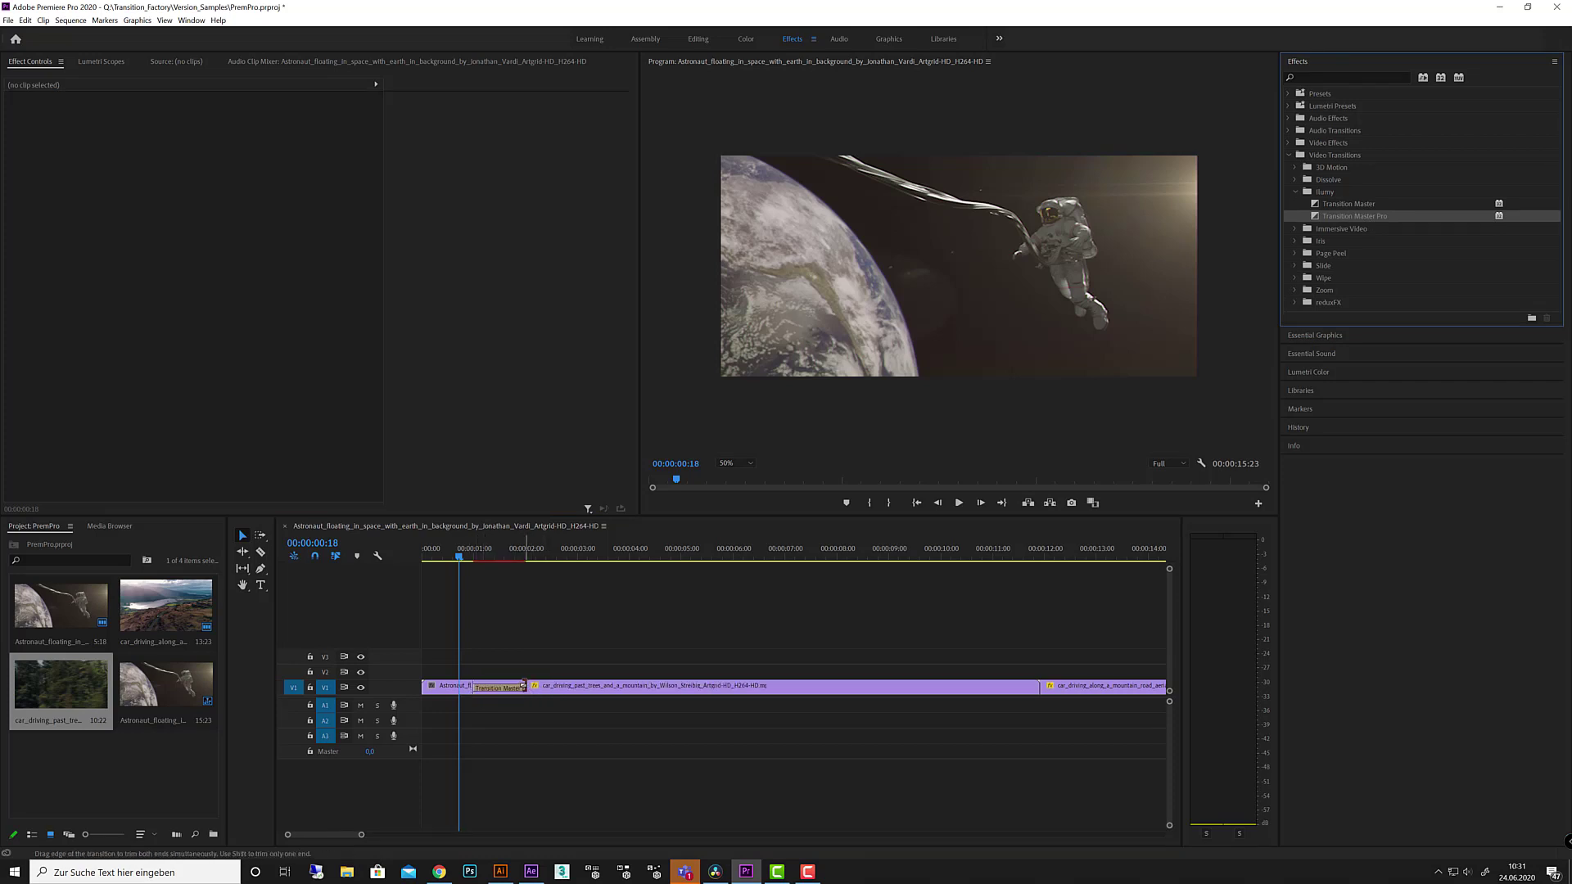
mouse_move(520, 688)
left_mouse_down()
mouse_move(561, 687)
mouse_move(518, 689)
left_mouse_up()
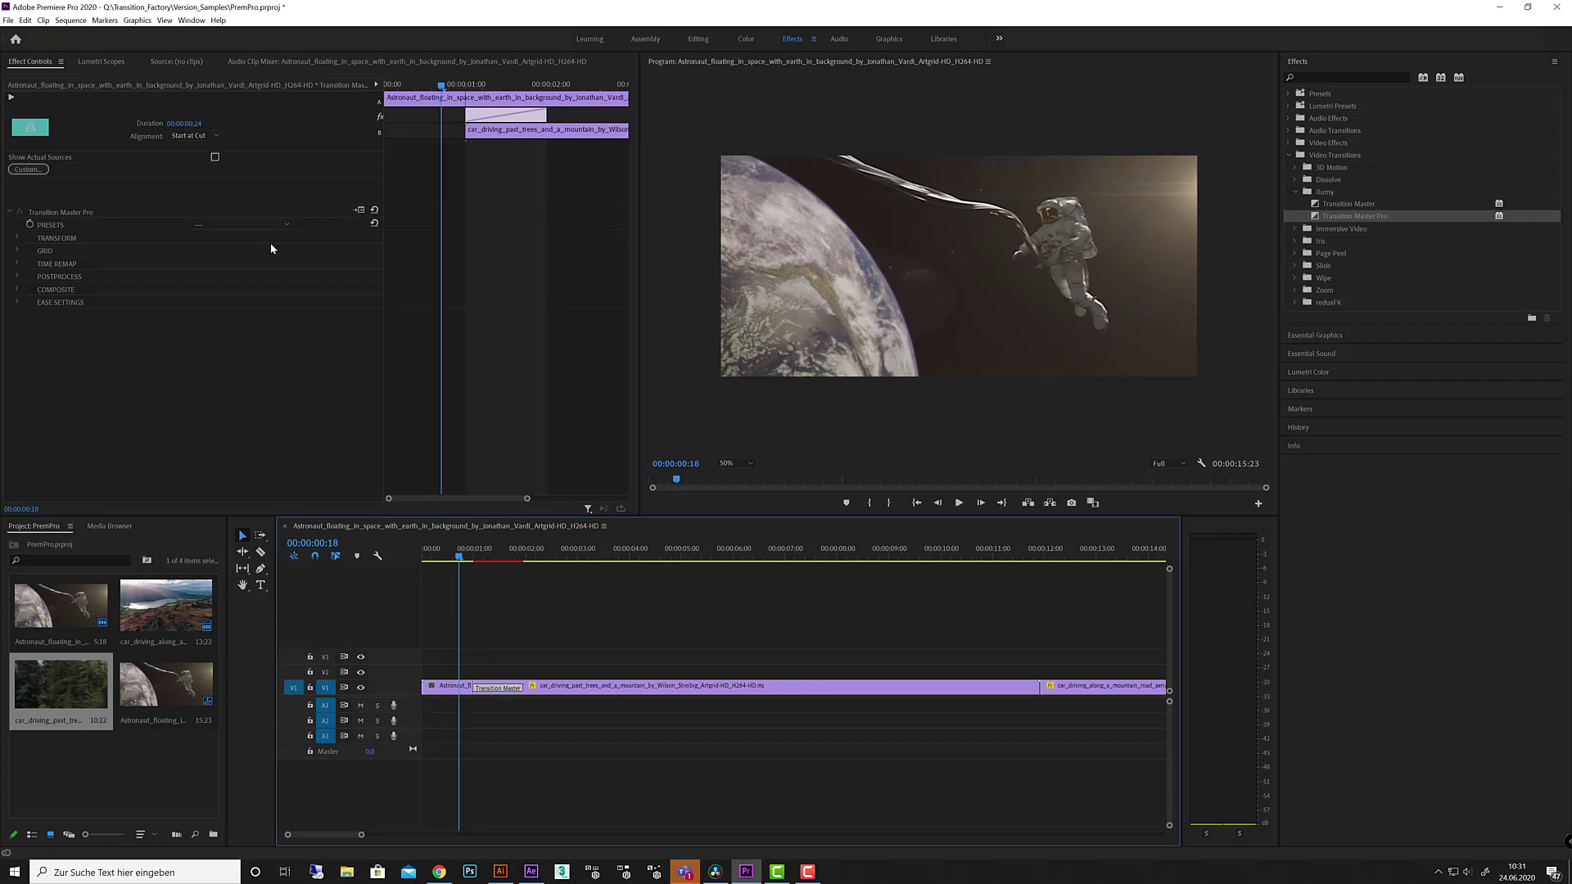
Review the transition's preset list and Transform parameters, and preview the blend with the playhead at 00:00:01:09.
left_click(258, 224)
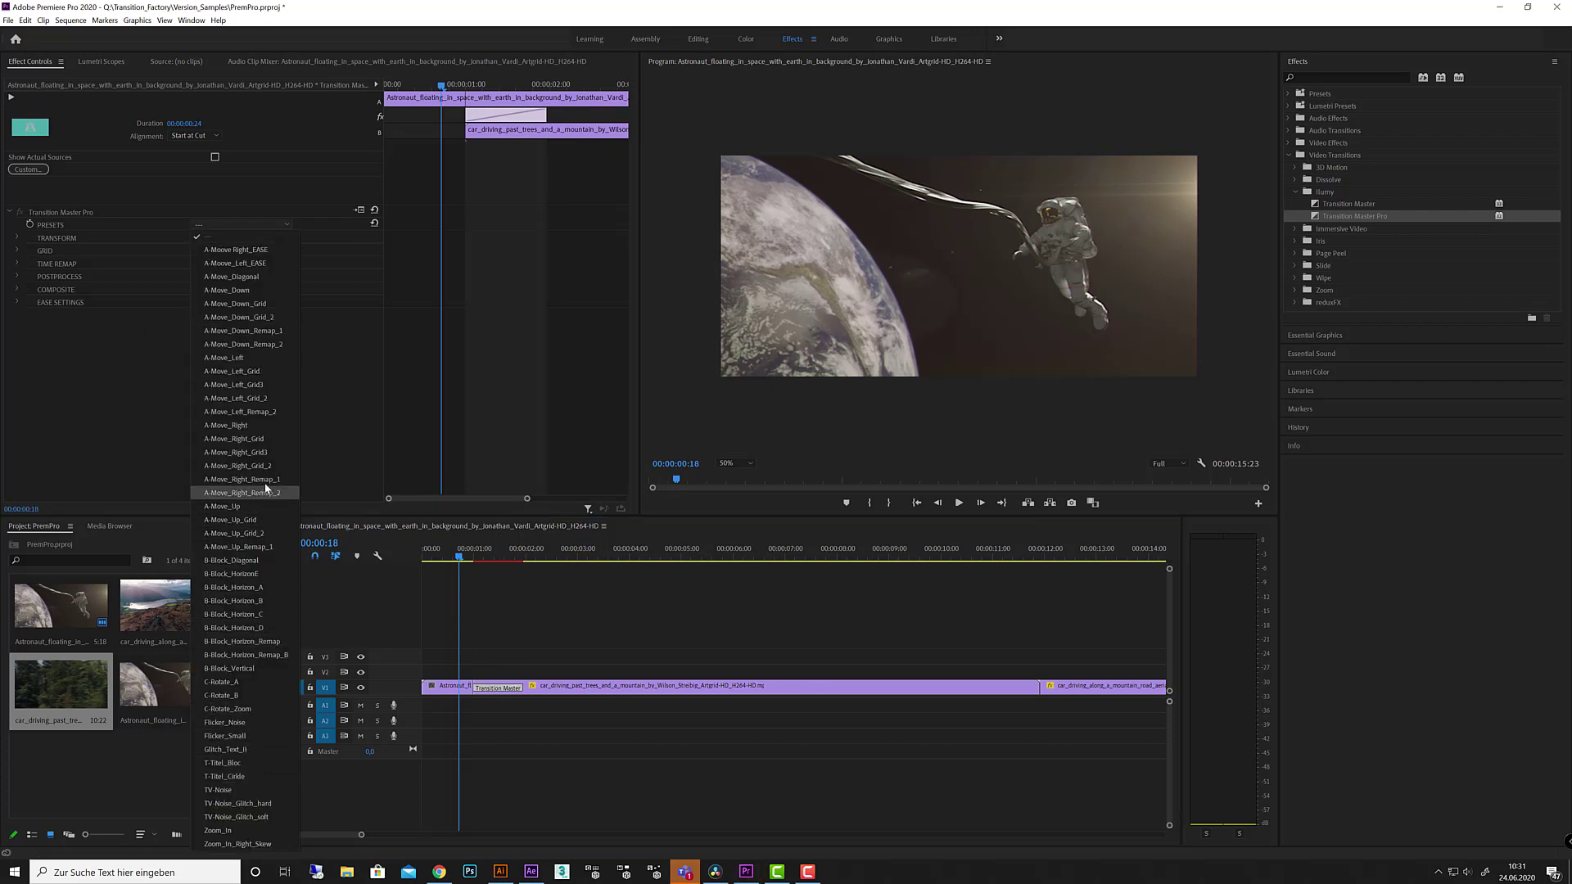
left_click(144, 416)
left_click(18, 239)
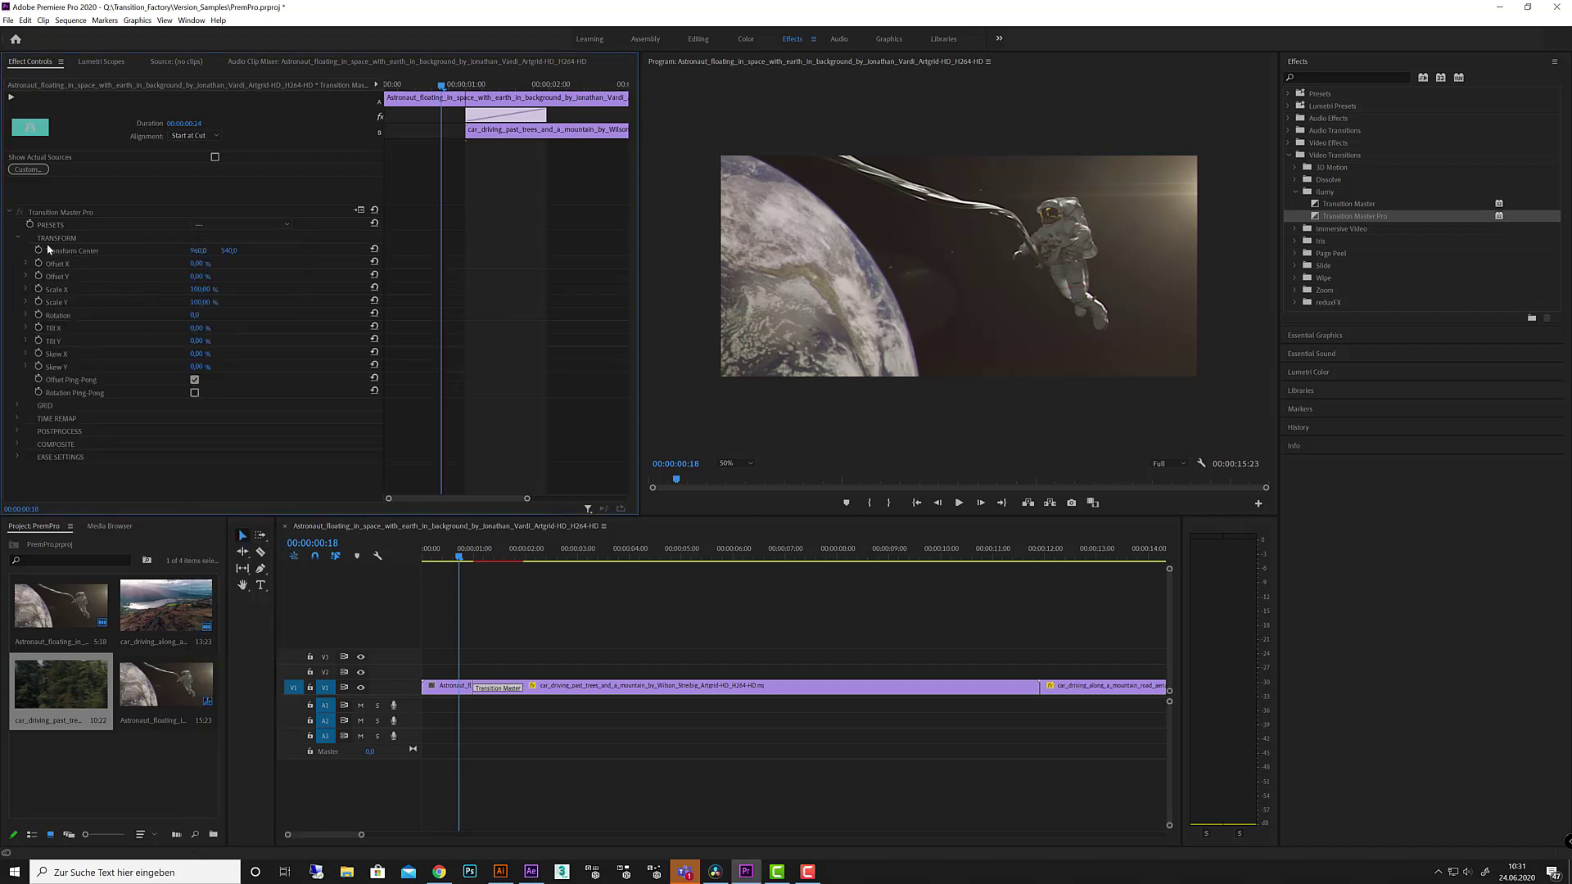
left_click(20, 238)
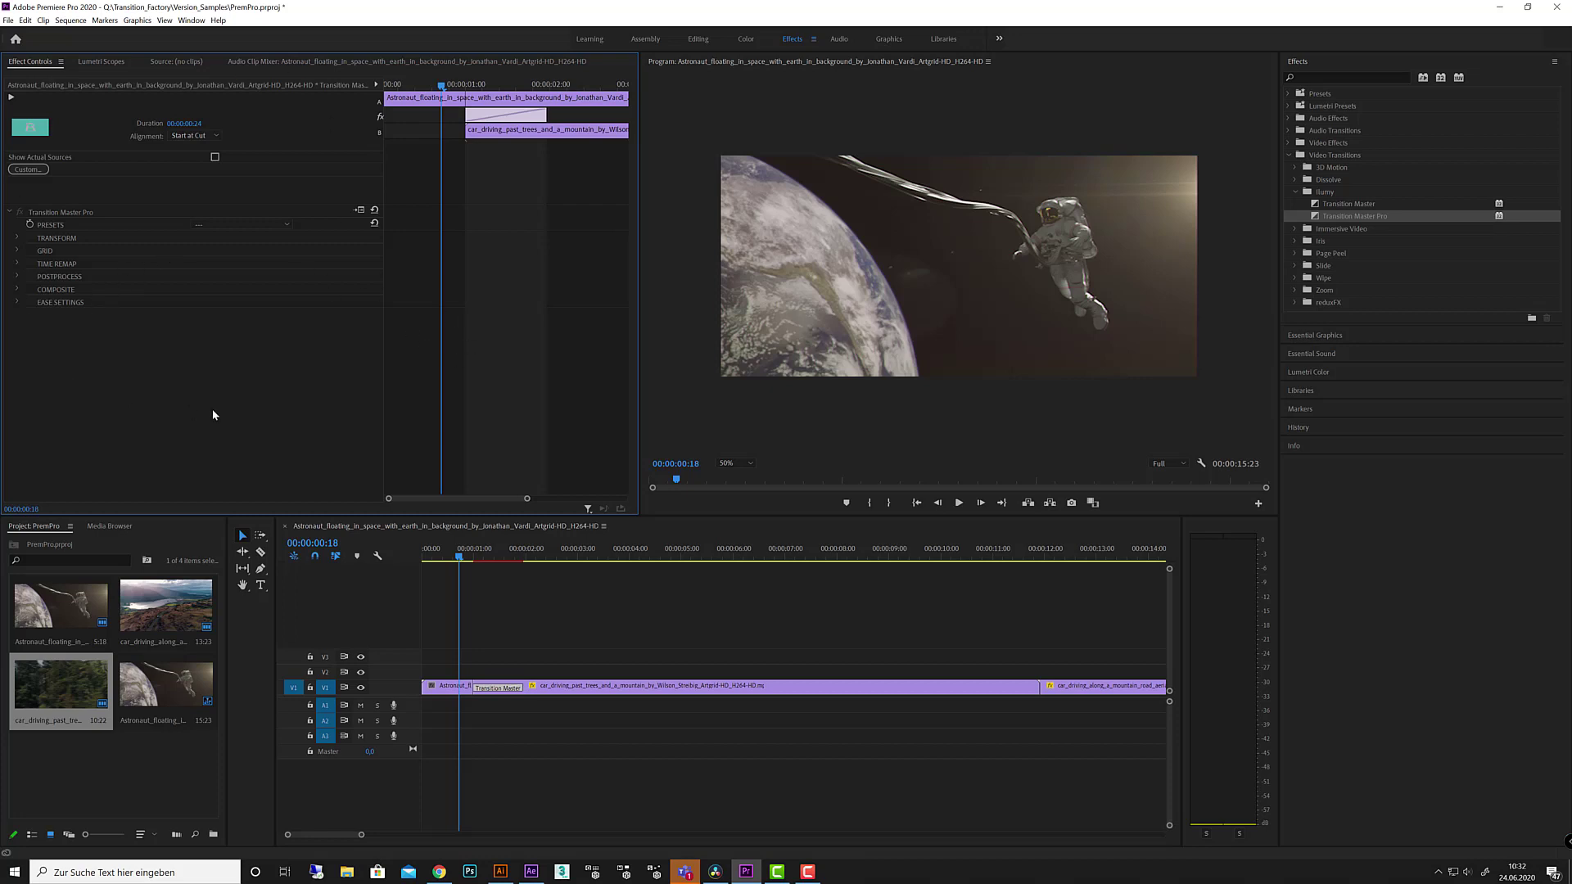
left_click(492, 557)
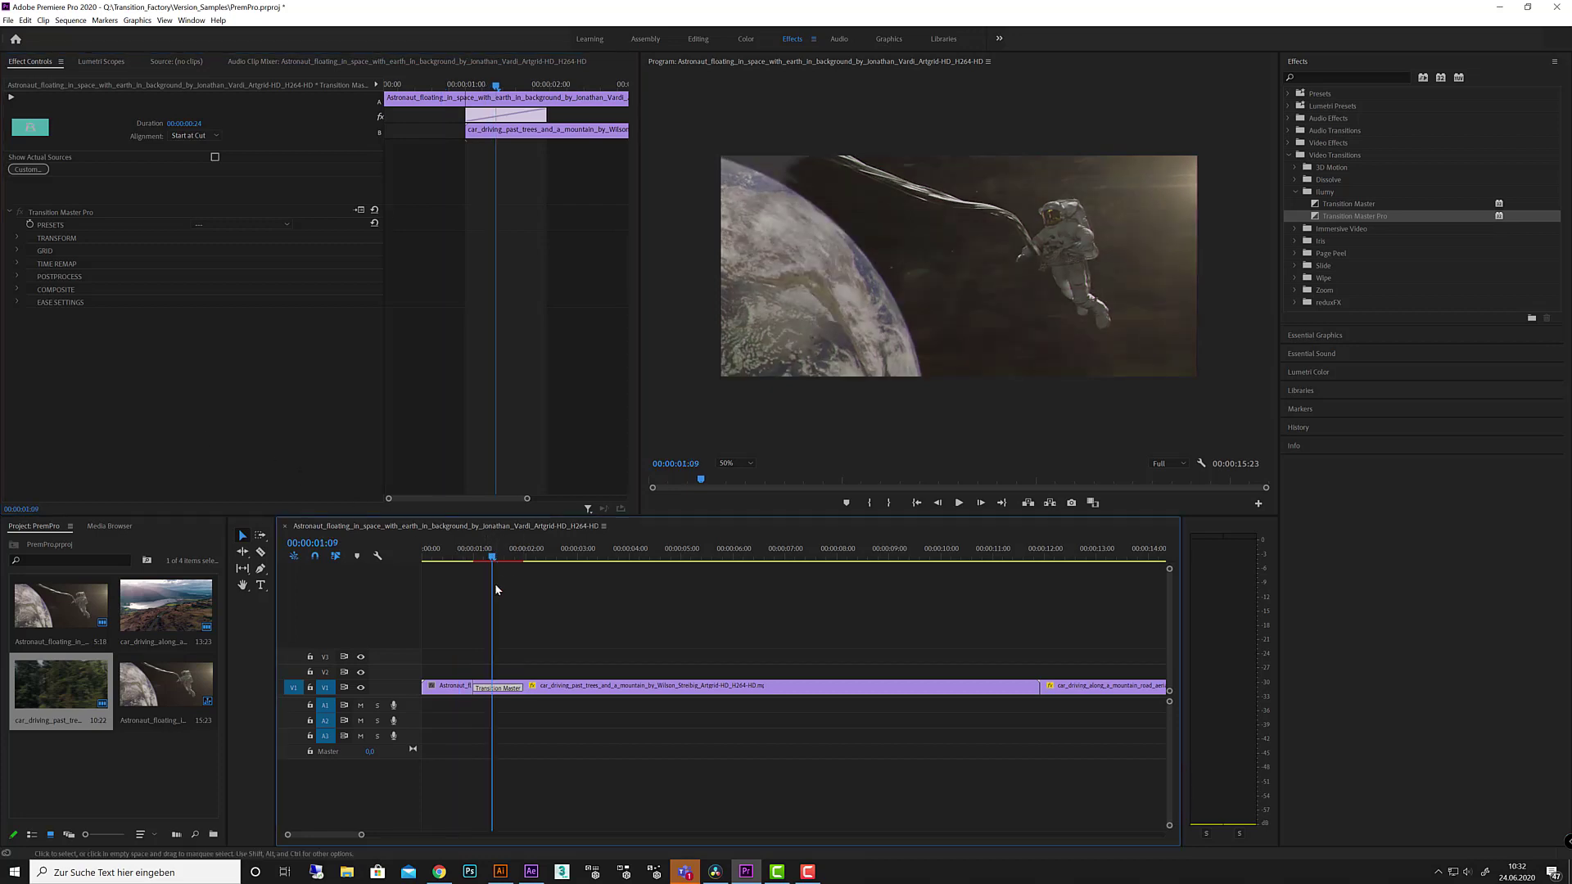
Switch to After Effects and preview Comp 1, temporarily hiding the rope-training layer to inspect the blacksmith clip beneath it.
left_click(531, 872)
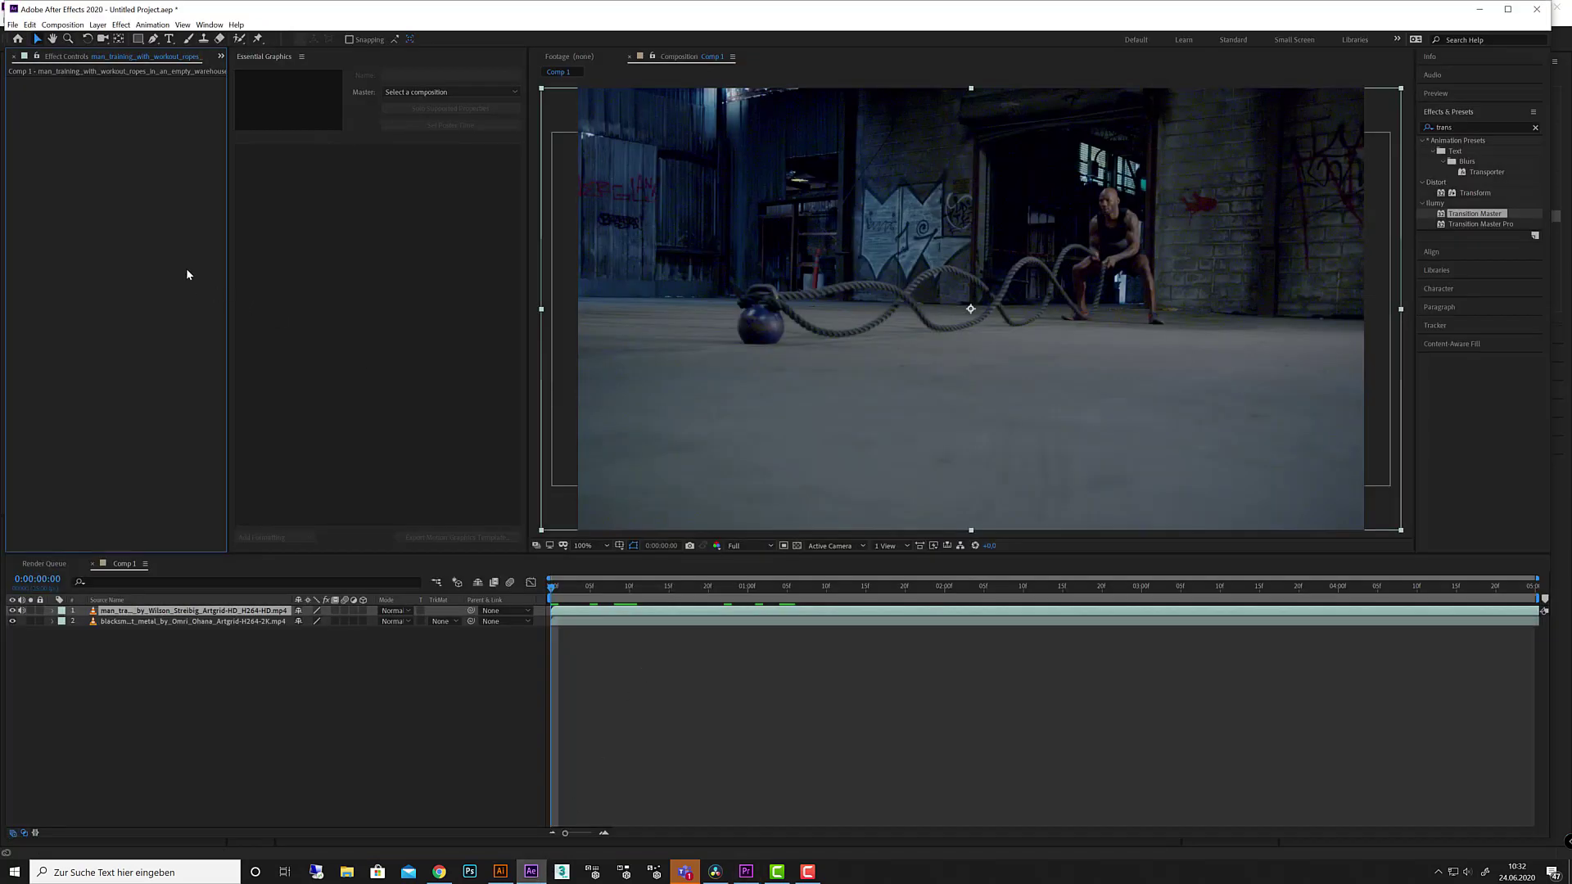
left_click(606, 586)
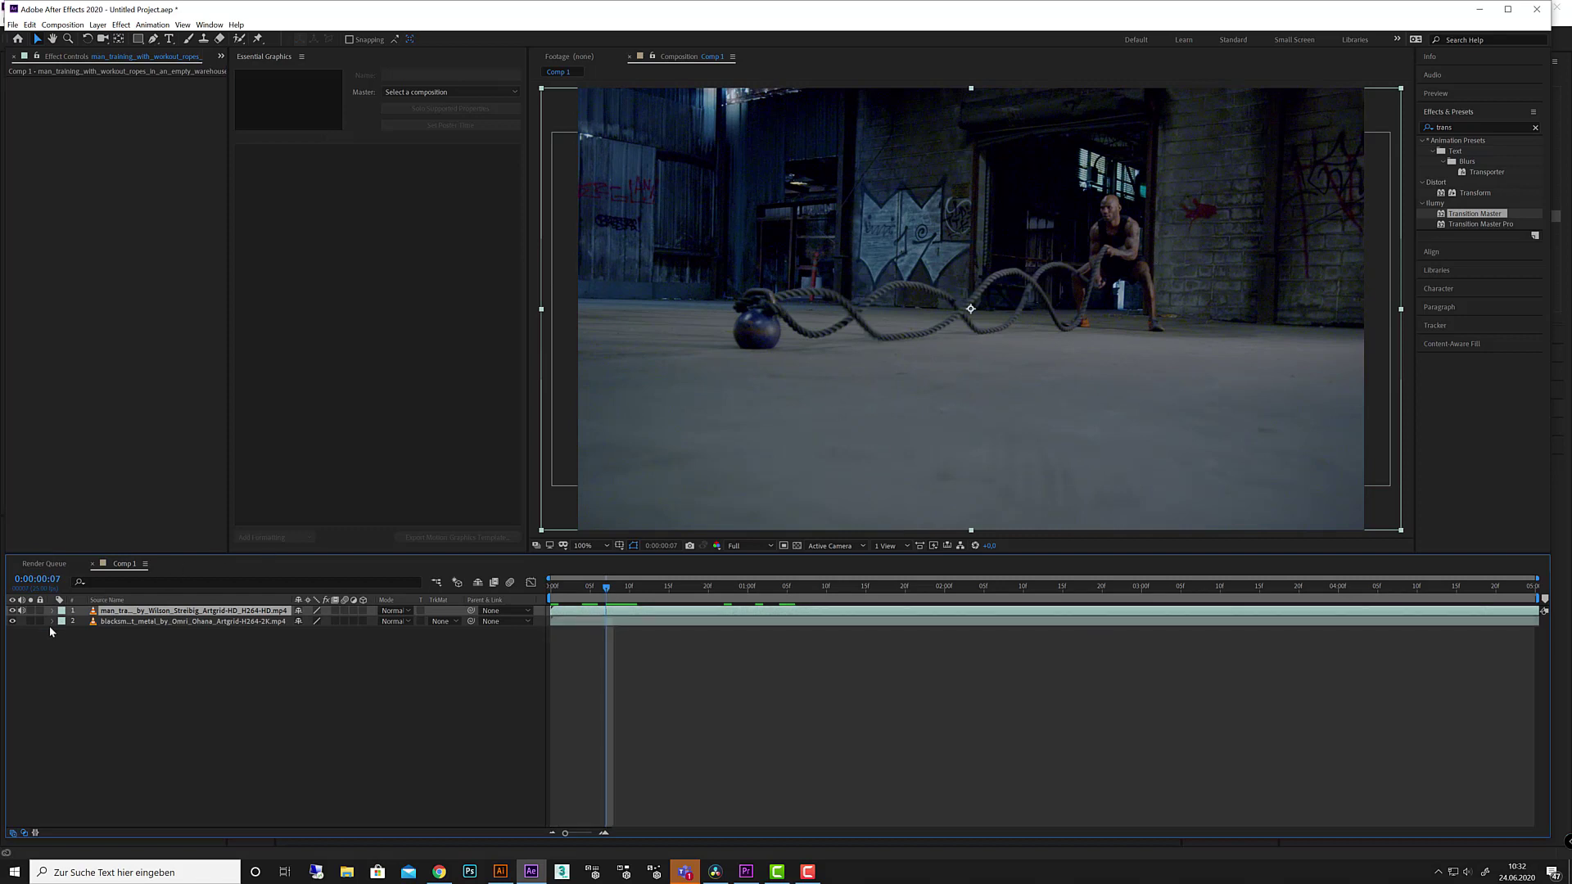
left_click(12, 610)
key("space")
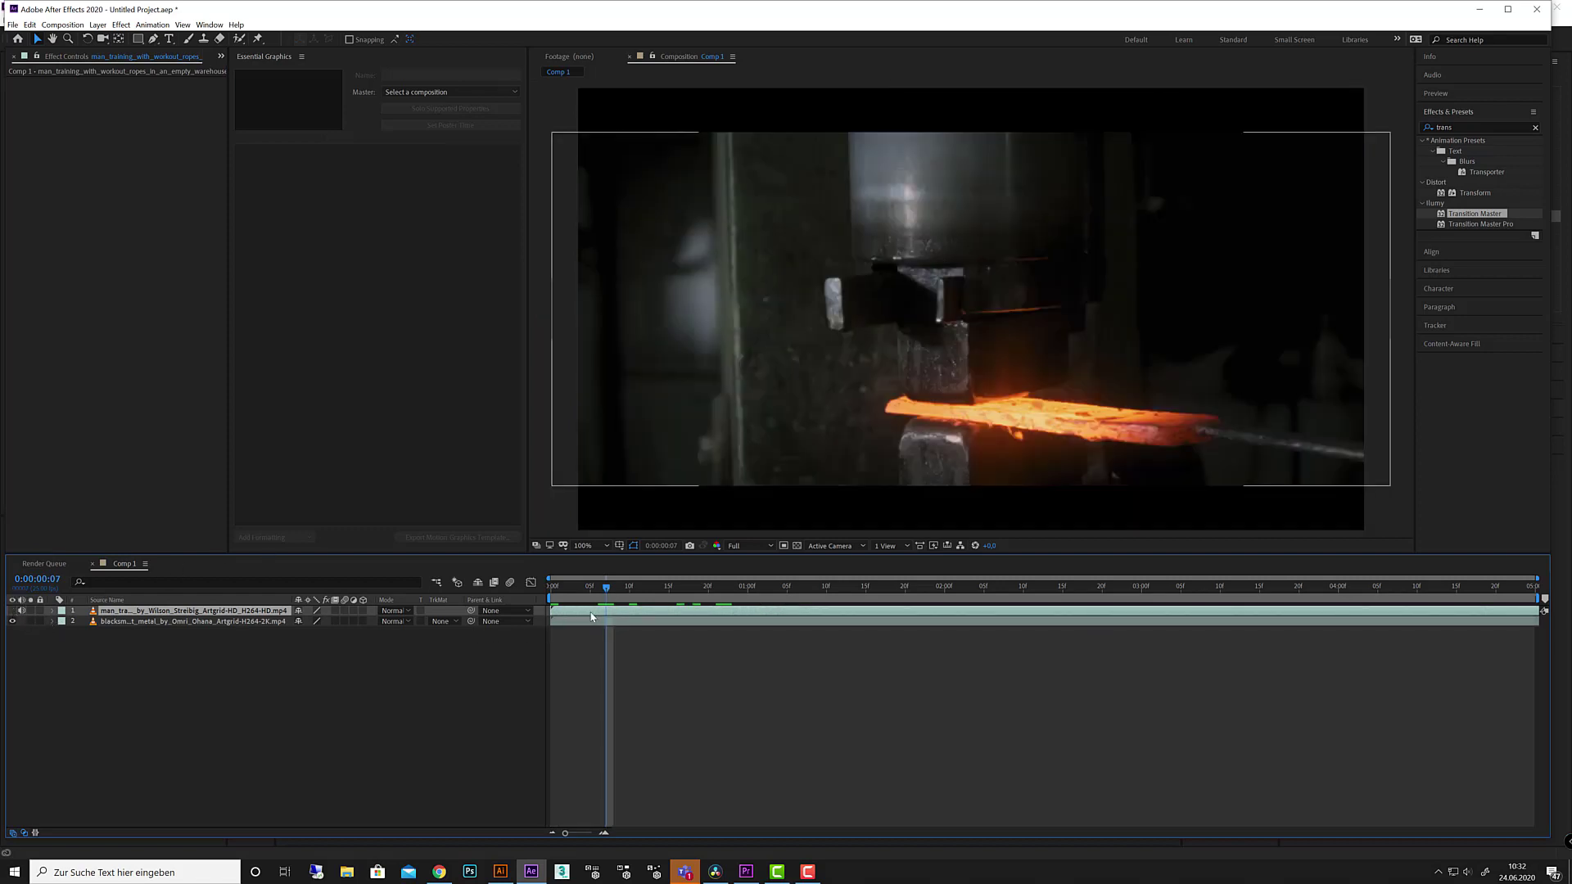
left_click_drag(644, 600, 598, 600)
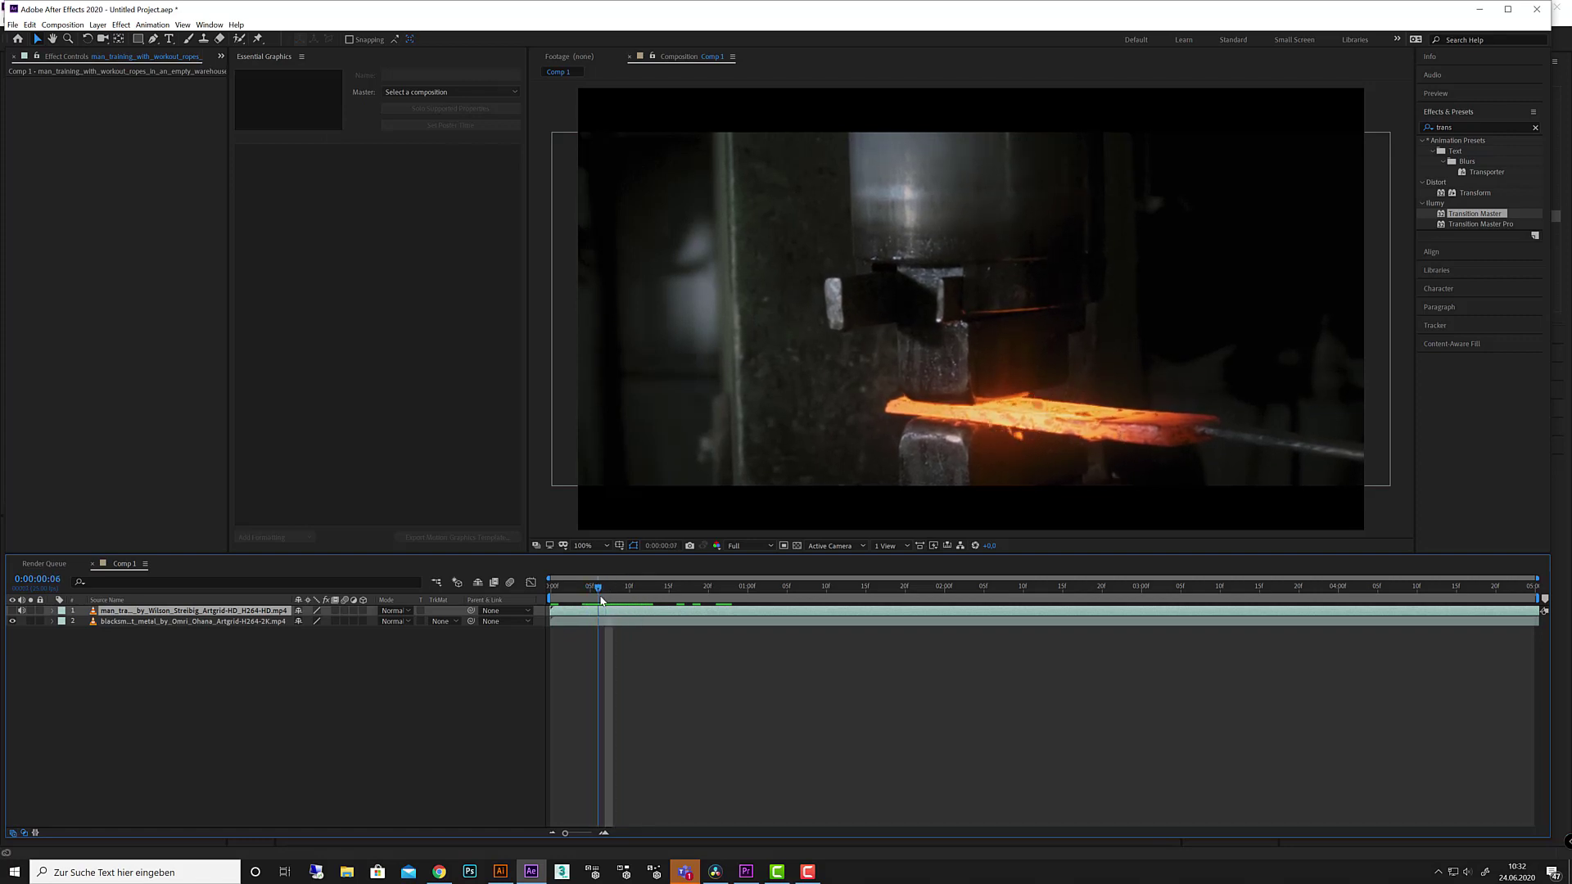
left_click(13, 611)
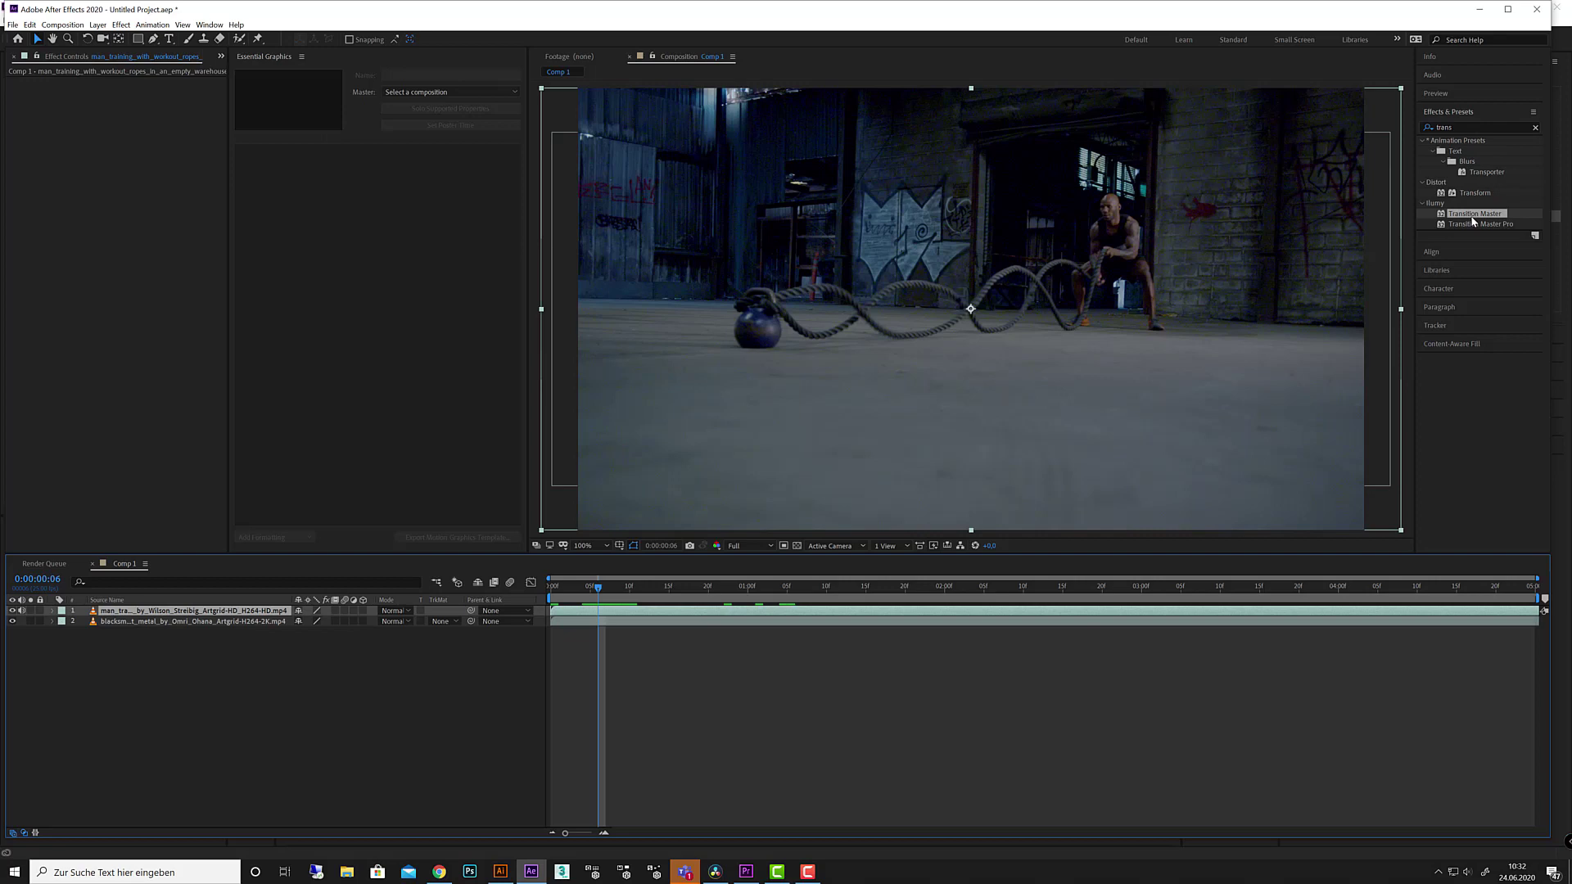
Apply Transition Master Pro to the rope-training layer, place the playhead at 0:00:00:10, and set the blacksmith clip as Target Layer.
left_click_drag(1471, 226, 583, 611)
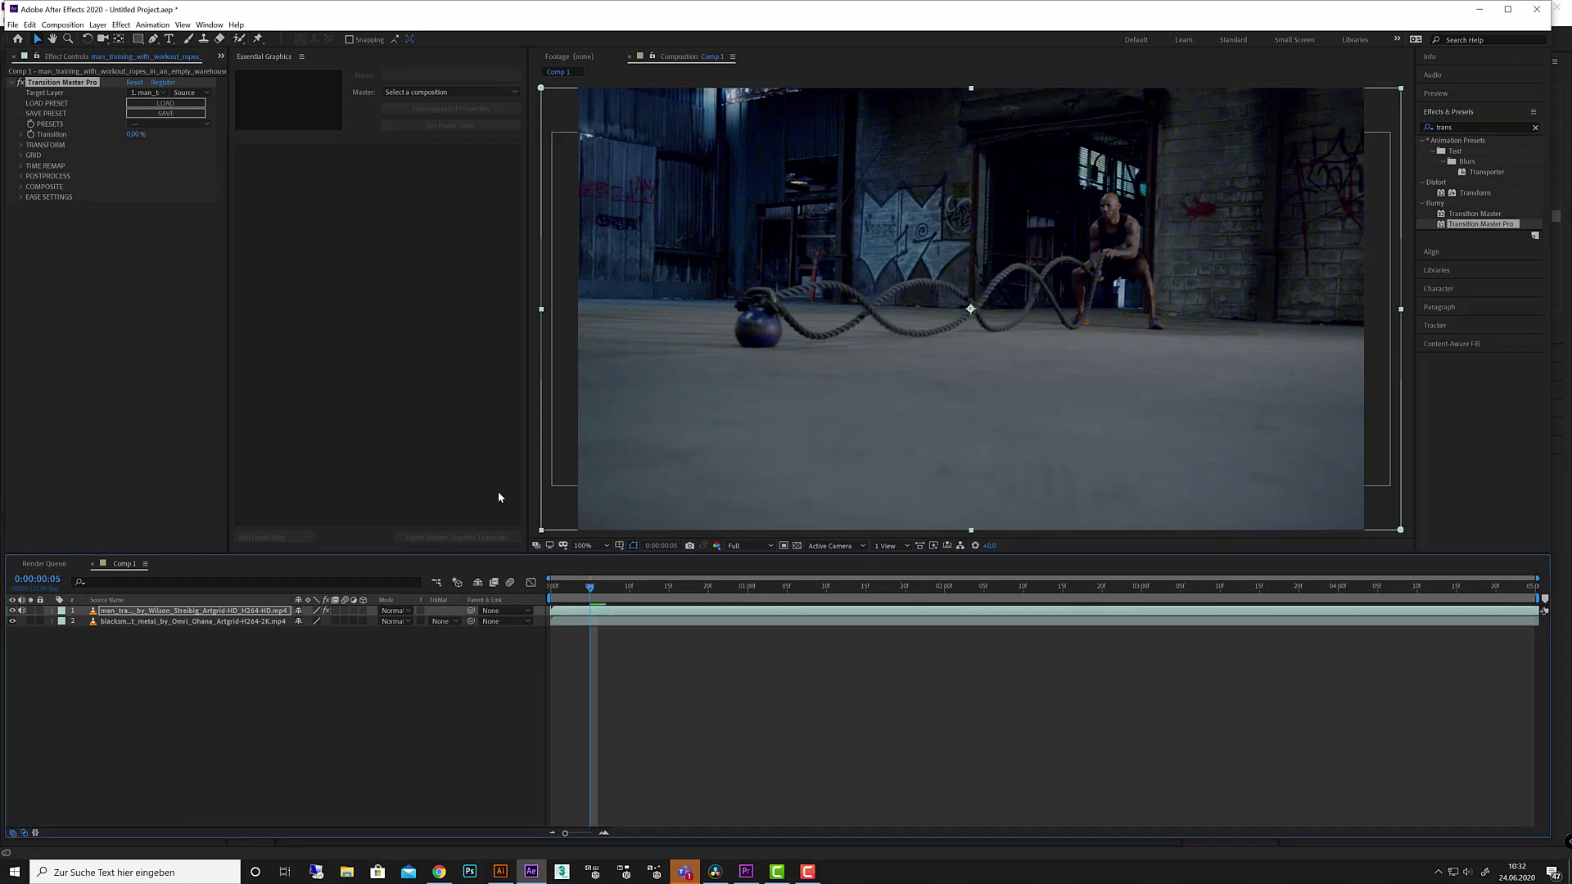
left_click_drag(590, 589, 598, 589)
key("space")
key("space")
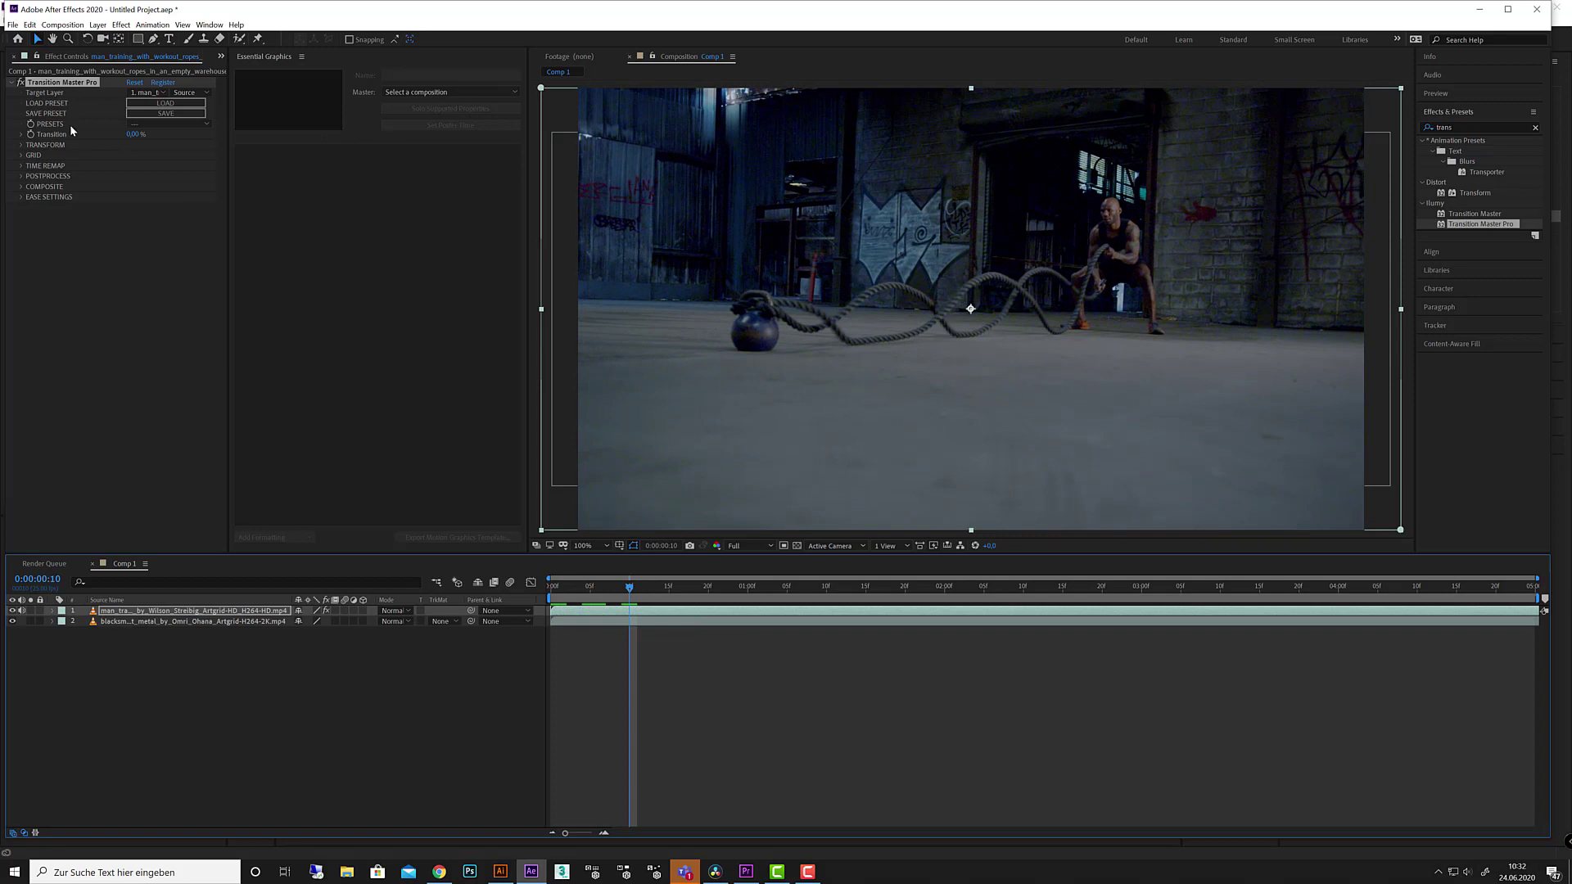
left_click(144, 93)
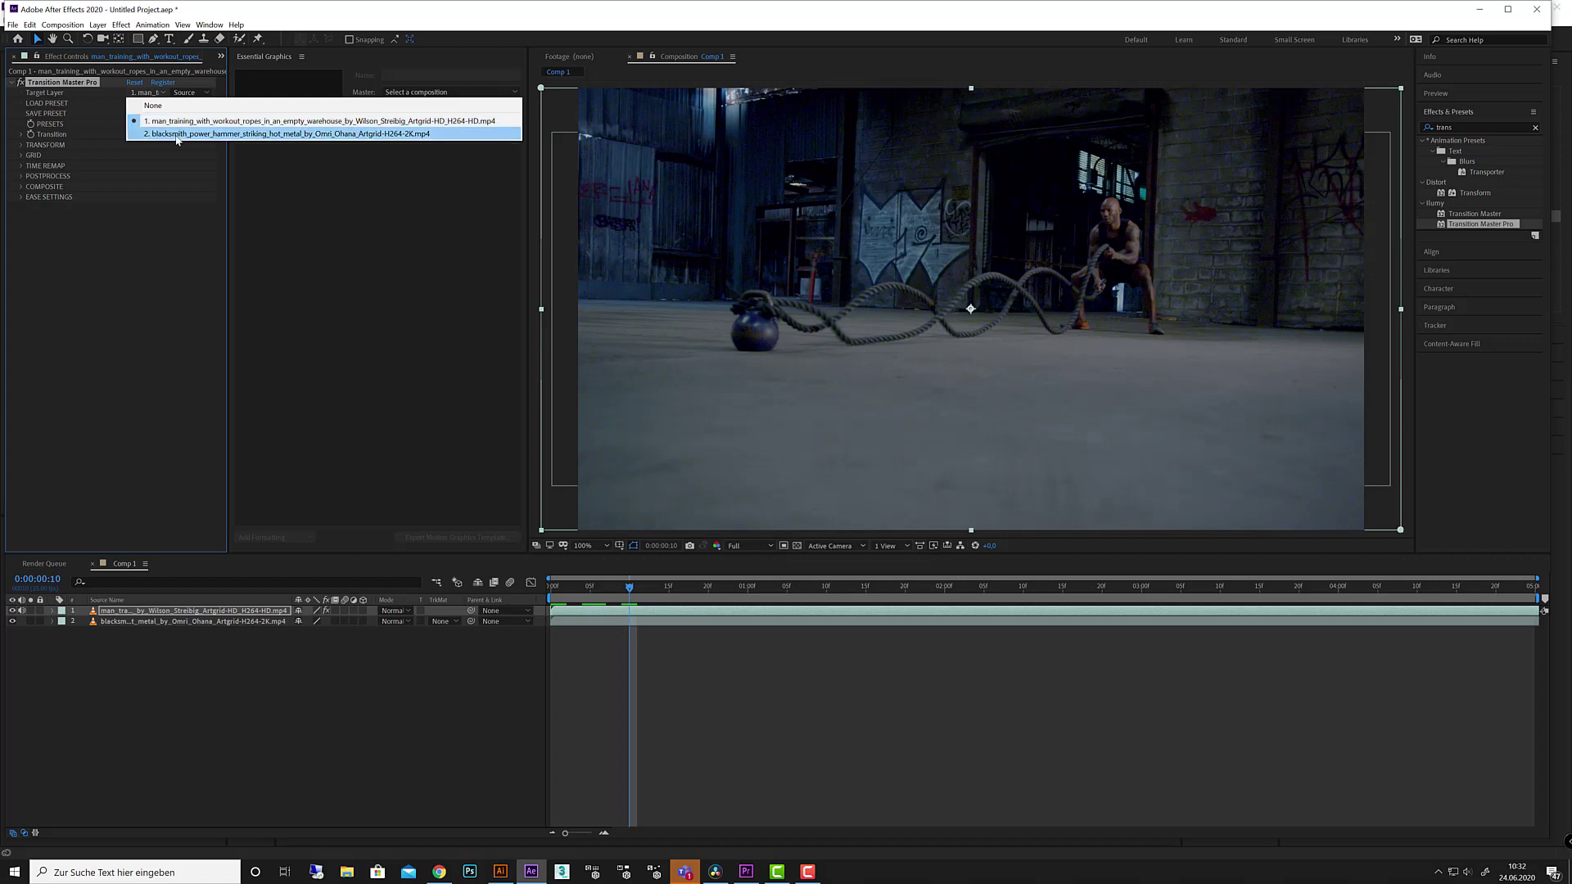
left_click(177, 134)
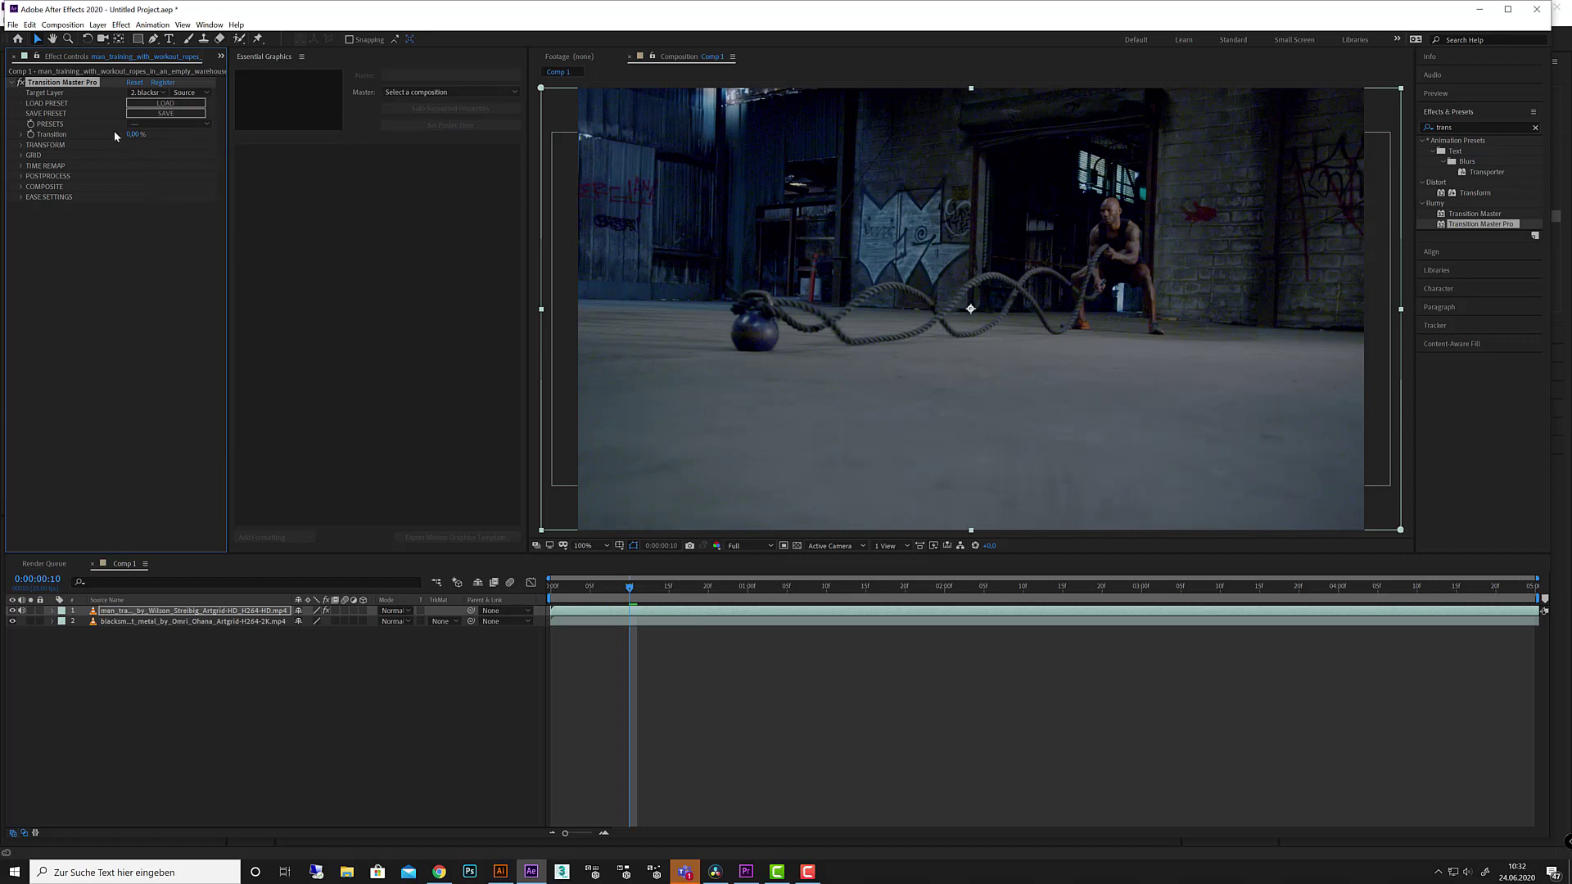
Review the Transform and Grid parameter groups and load the B-Block_Horizont preset.
mouse_move(131, 135)
left_mouse_down()
mouse_move(257, 133)
mouse_move(106, 137)
left_mouse_up()
left_click(30, 146)
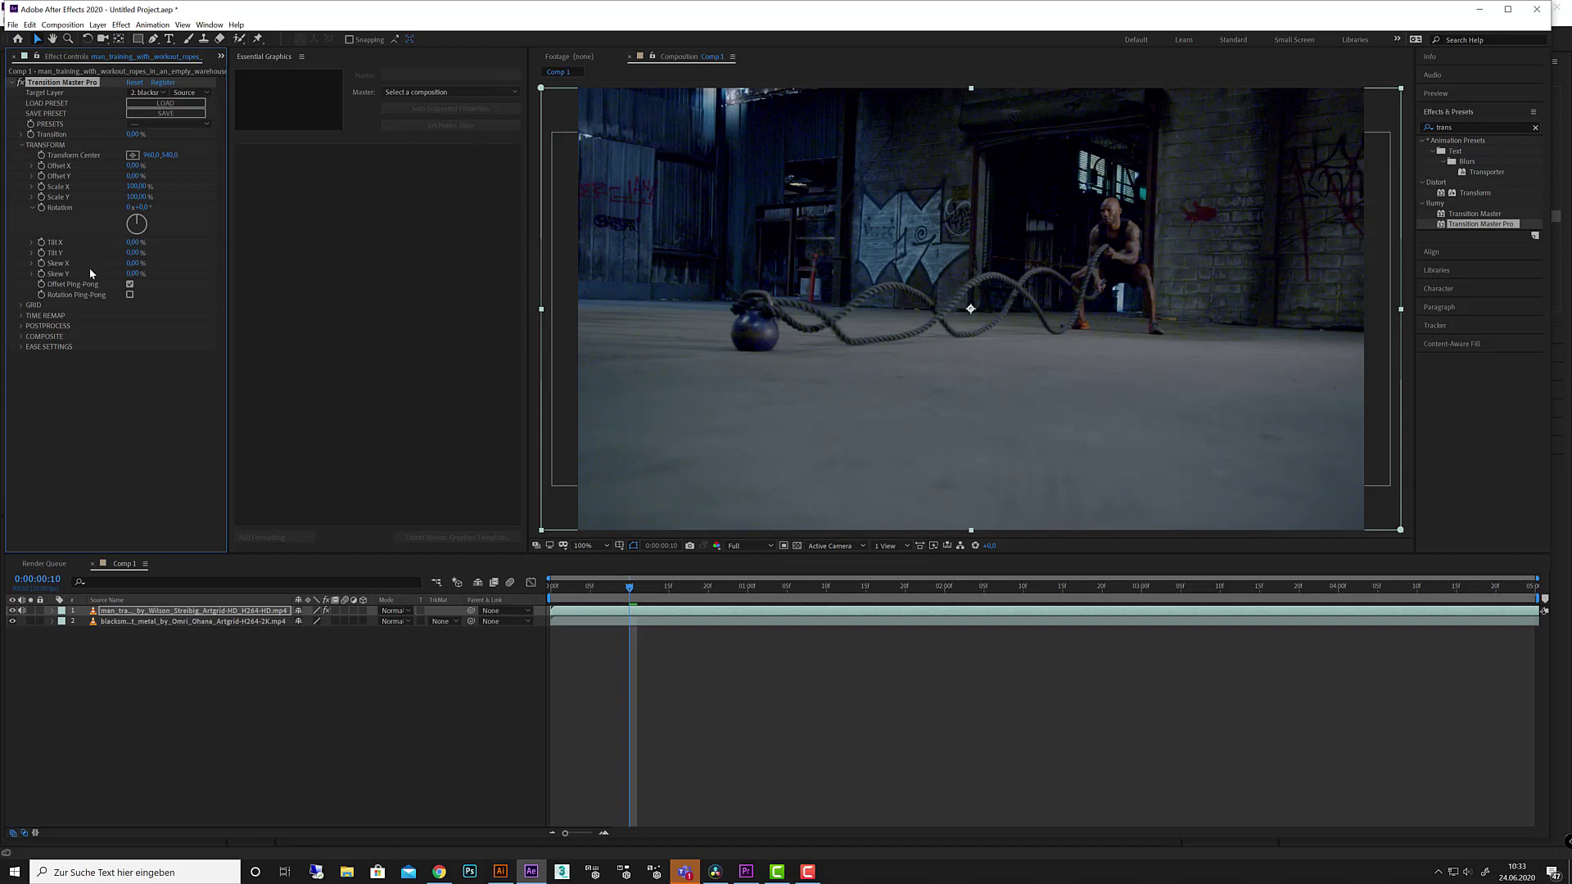
left_click(22, 145)
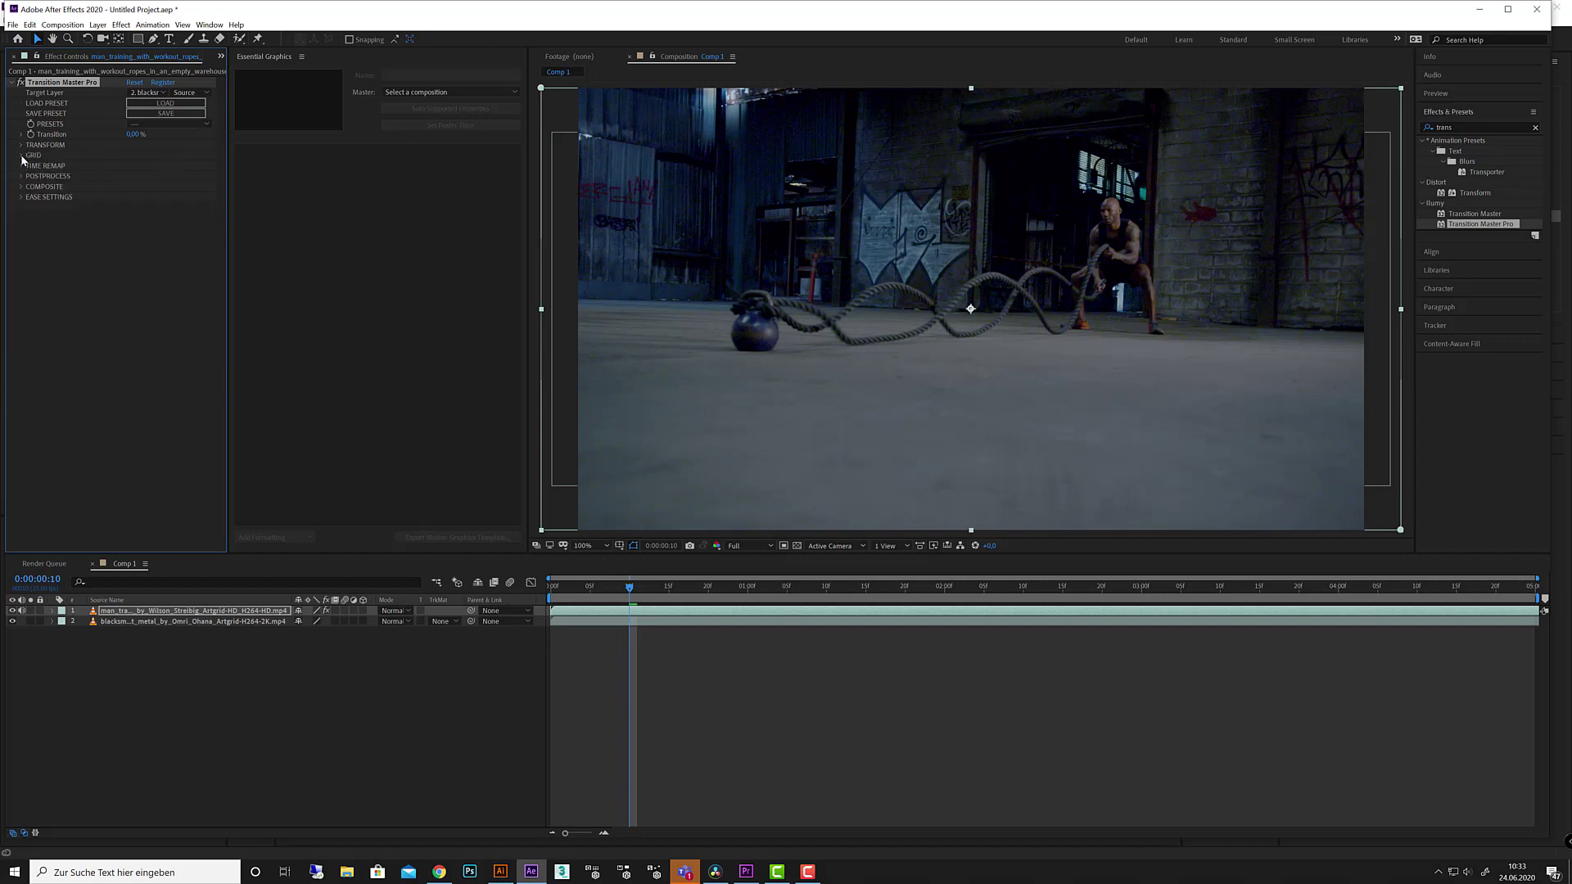
left_click(22, 156)
left_click(22, 156)
left_click(163, 123)
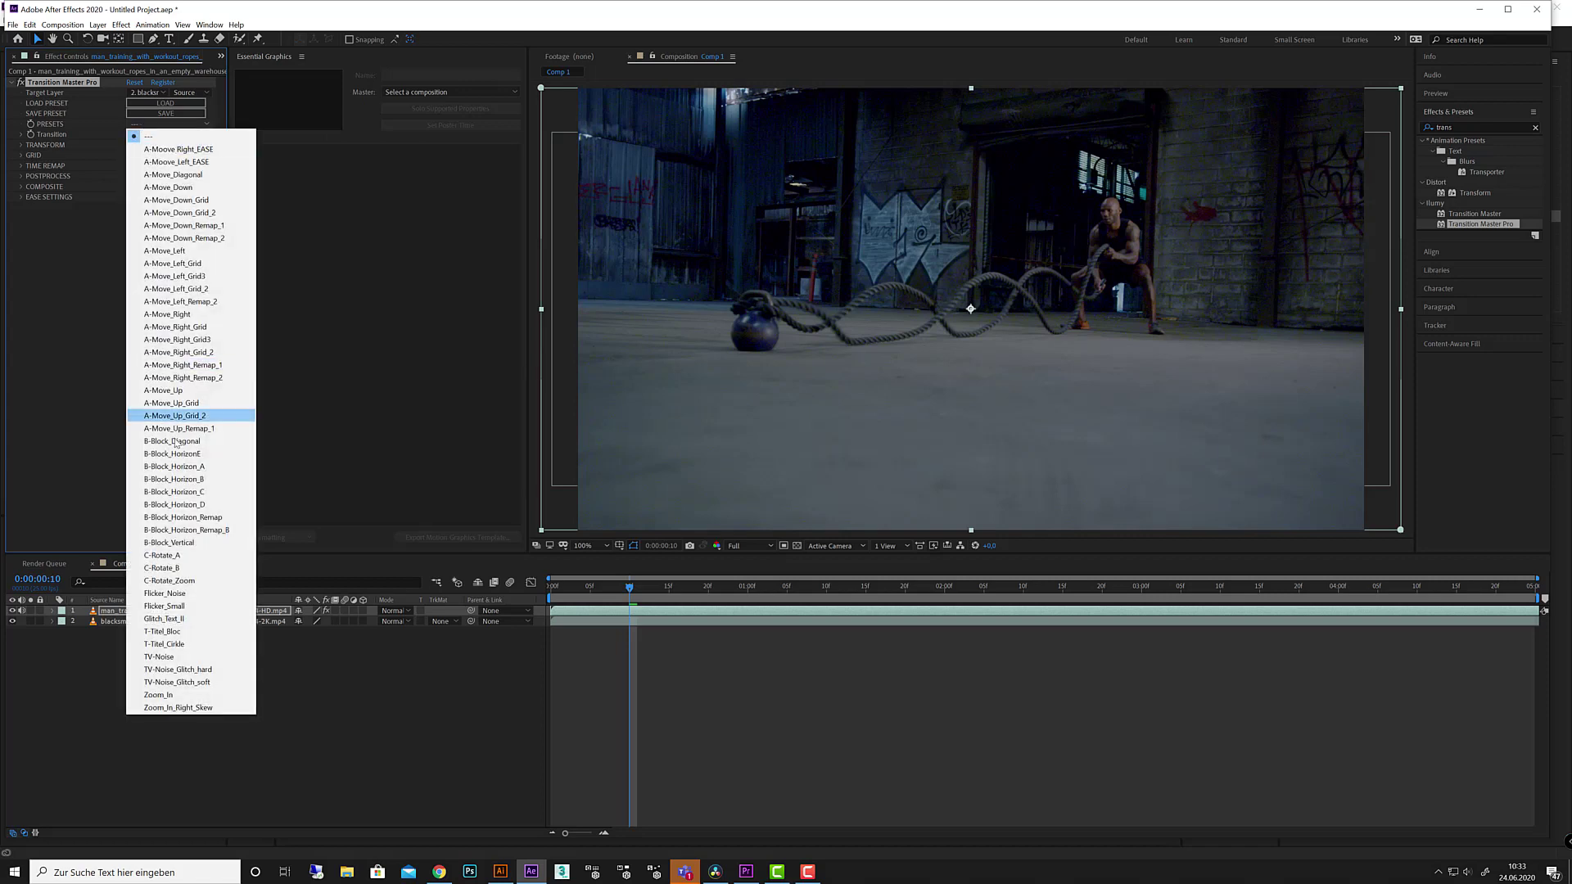
left_click(198, 455)
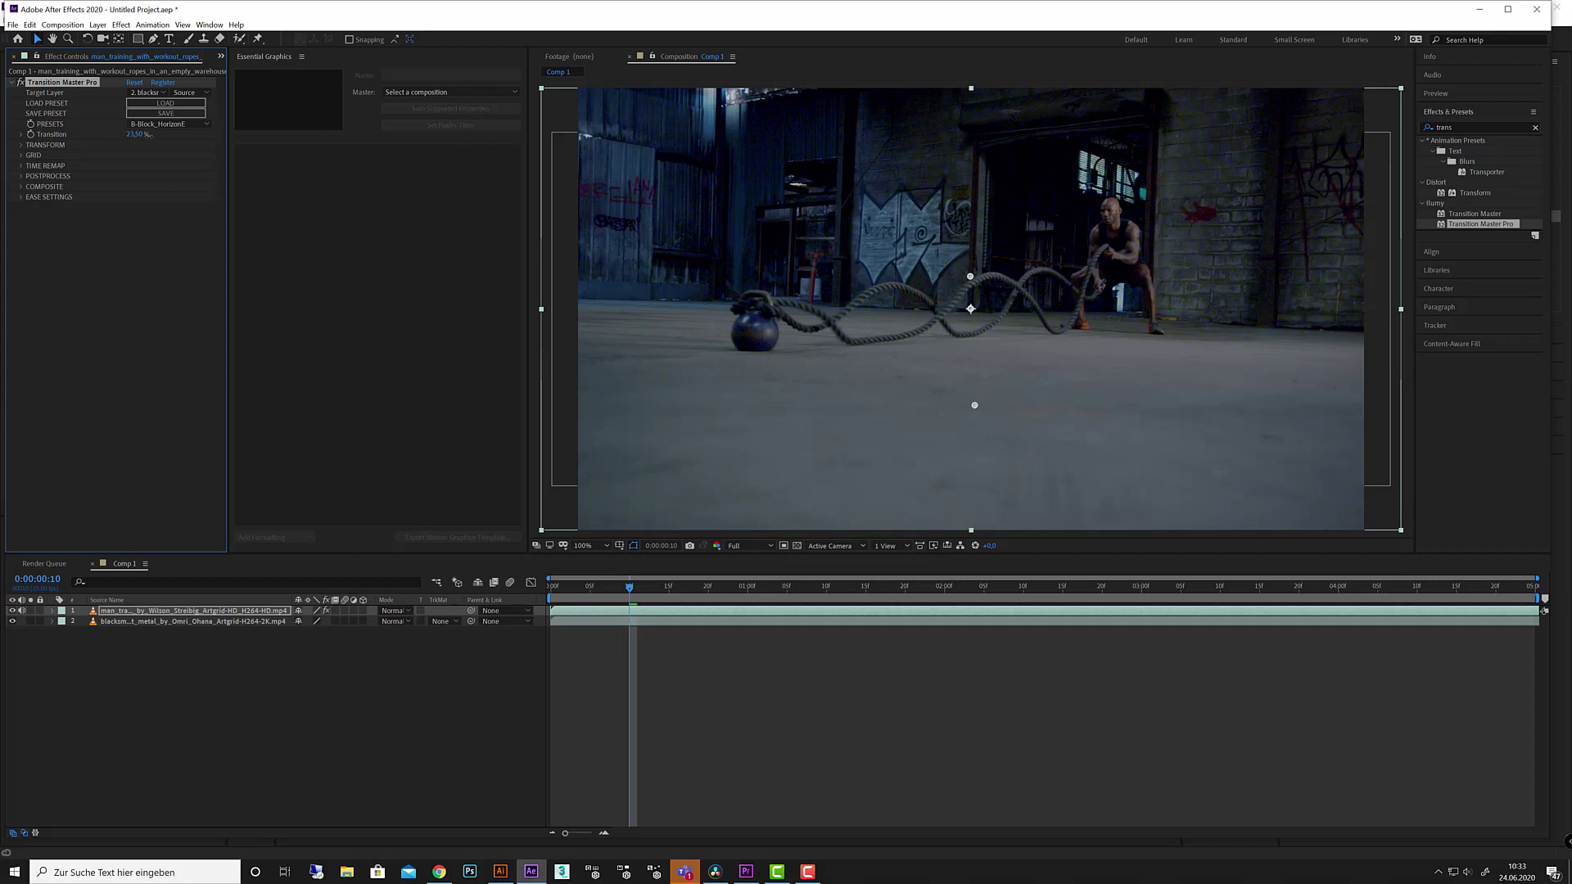
Keyframe the Transition parameter from 0% at 0:00:00:10 to 100% just after the two-second mark.
left_click_drag(158, 135, 36, 139)
mouse_move(136, 134)
left_mouse_down()
mouse_move(168, 137)
mouse_move(119, 140)
left_mouse_up()
left_click_drag(133, 135, 119, 135)
left_click(30, 134)
left_click_drag(714, 601, 999, 600)
left_click_drag(132, 136, 402, 209)
key("space")
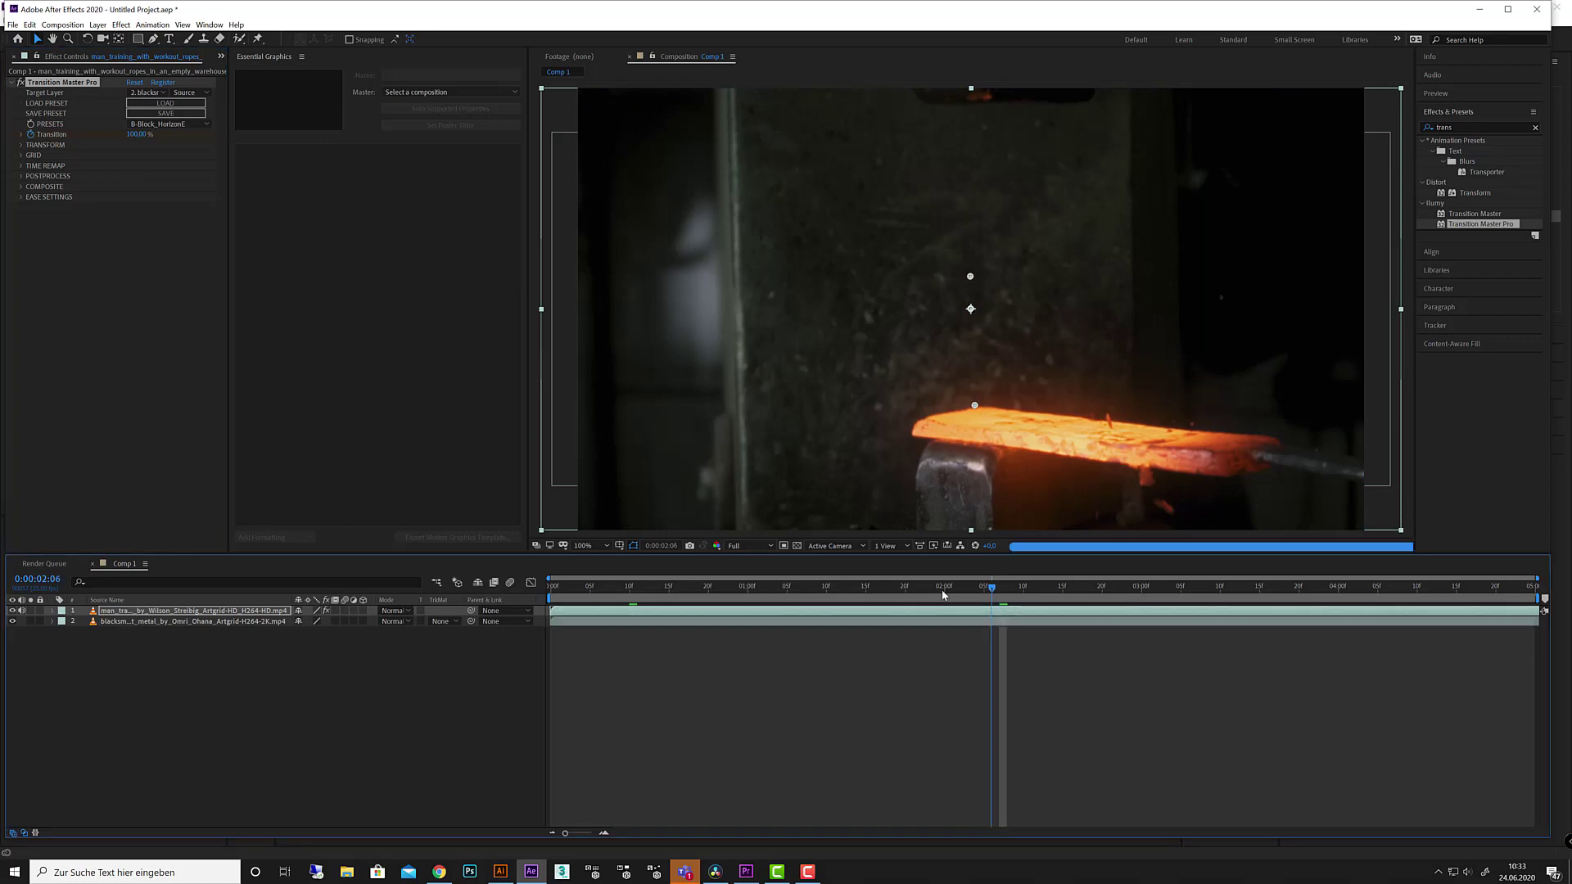
Check the Time Remap settings at 0:00:01:12 and set the Postprocess Shake Mode to Chromatic Aberration.
mouse_move(839, 596)
left_mouse_down()
mouse_move(705, 596)
mouse_move(843, 595)
left_mouse_up()
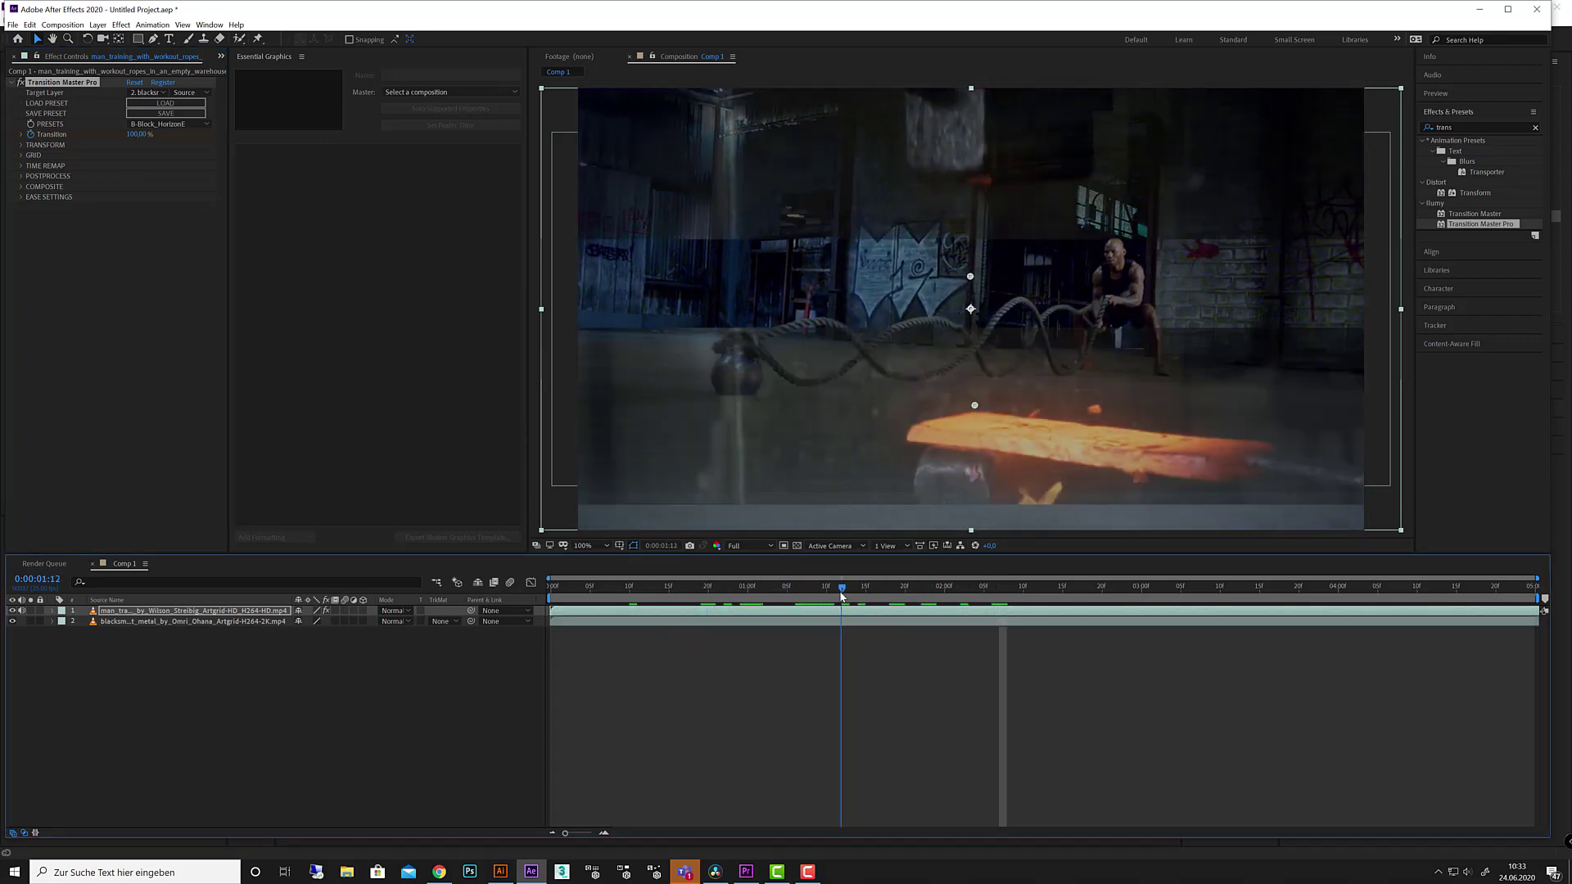
left_click(22, 166)
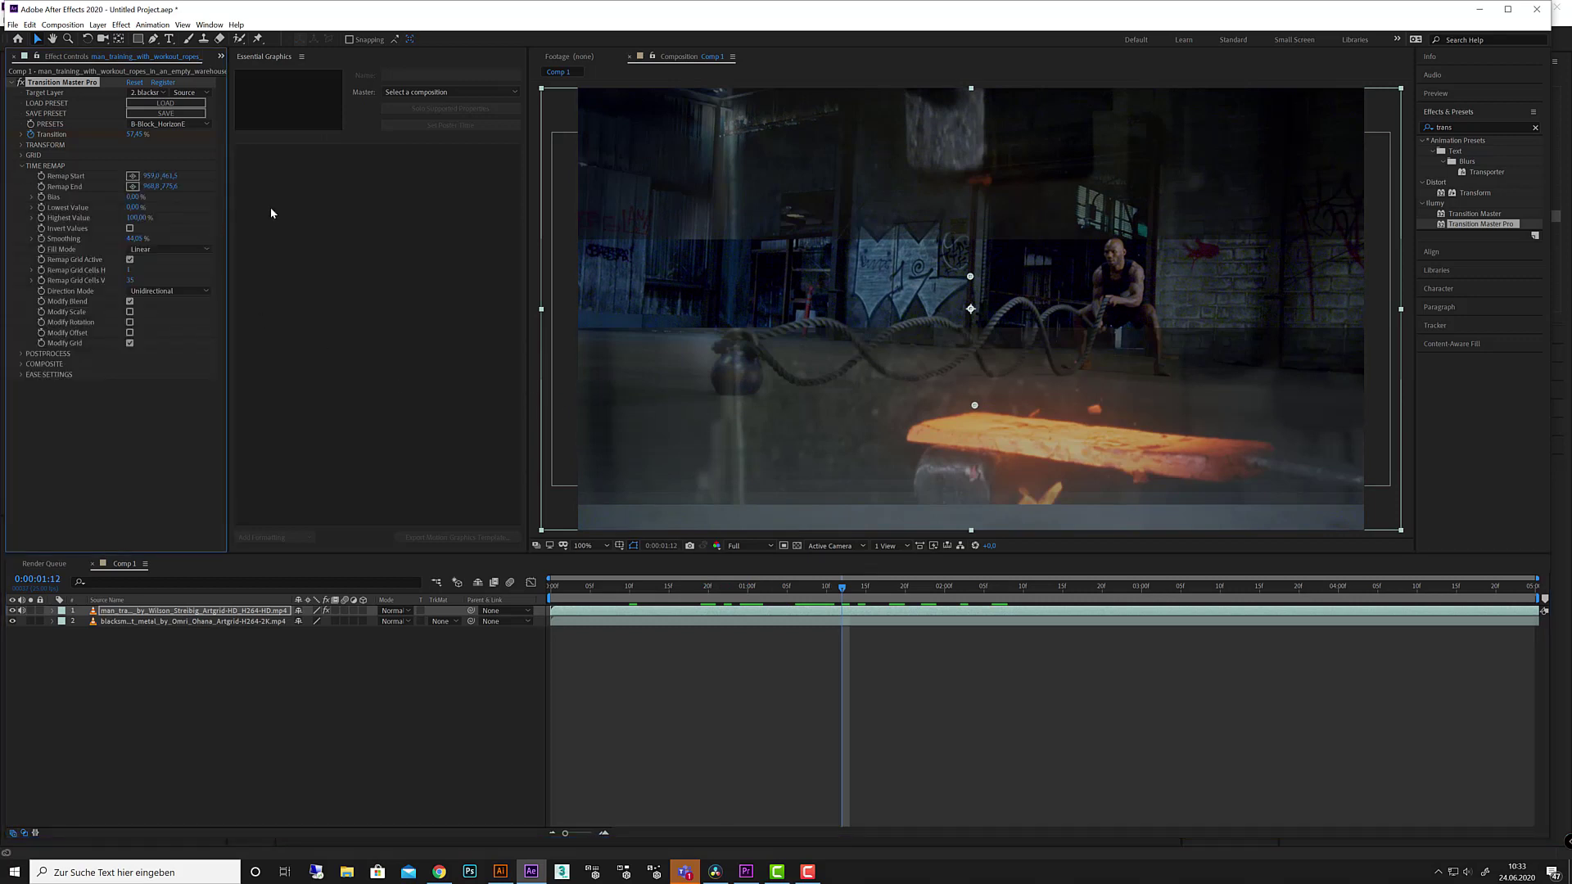
left_click(22, 166)
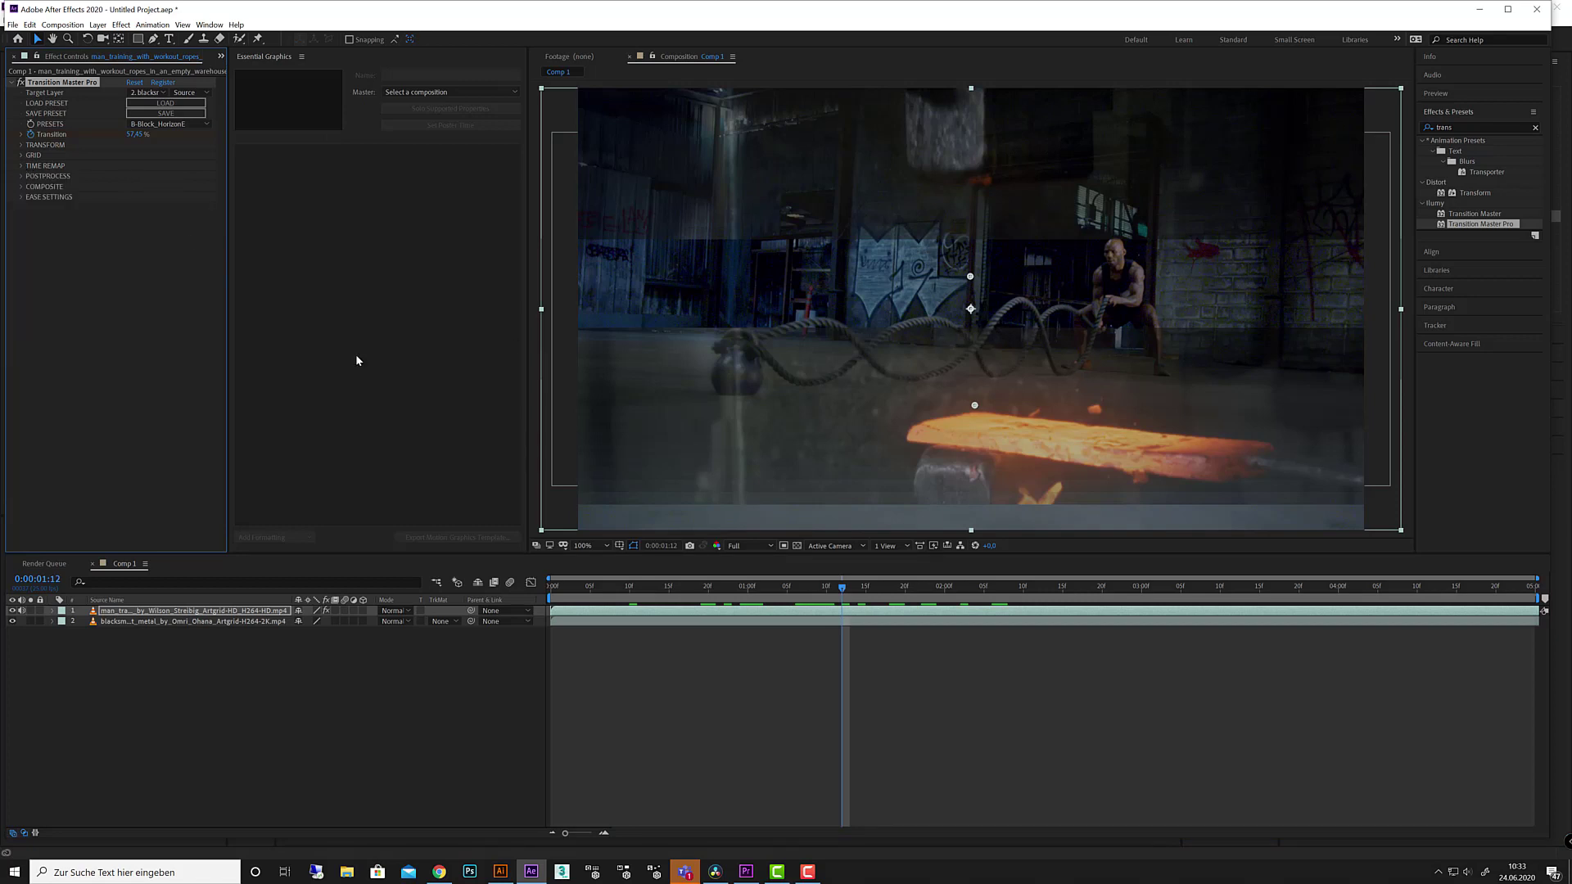
left_click(22, 177)
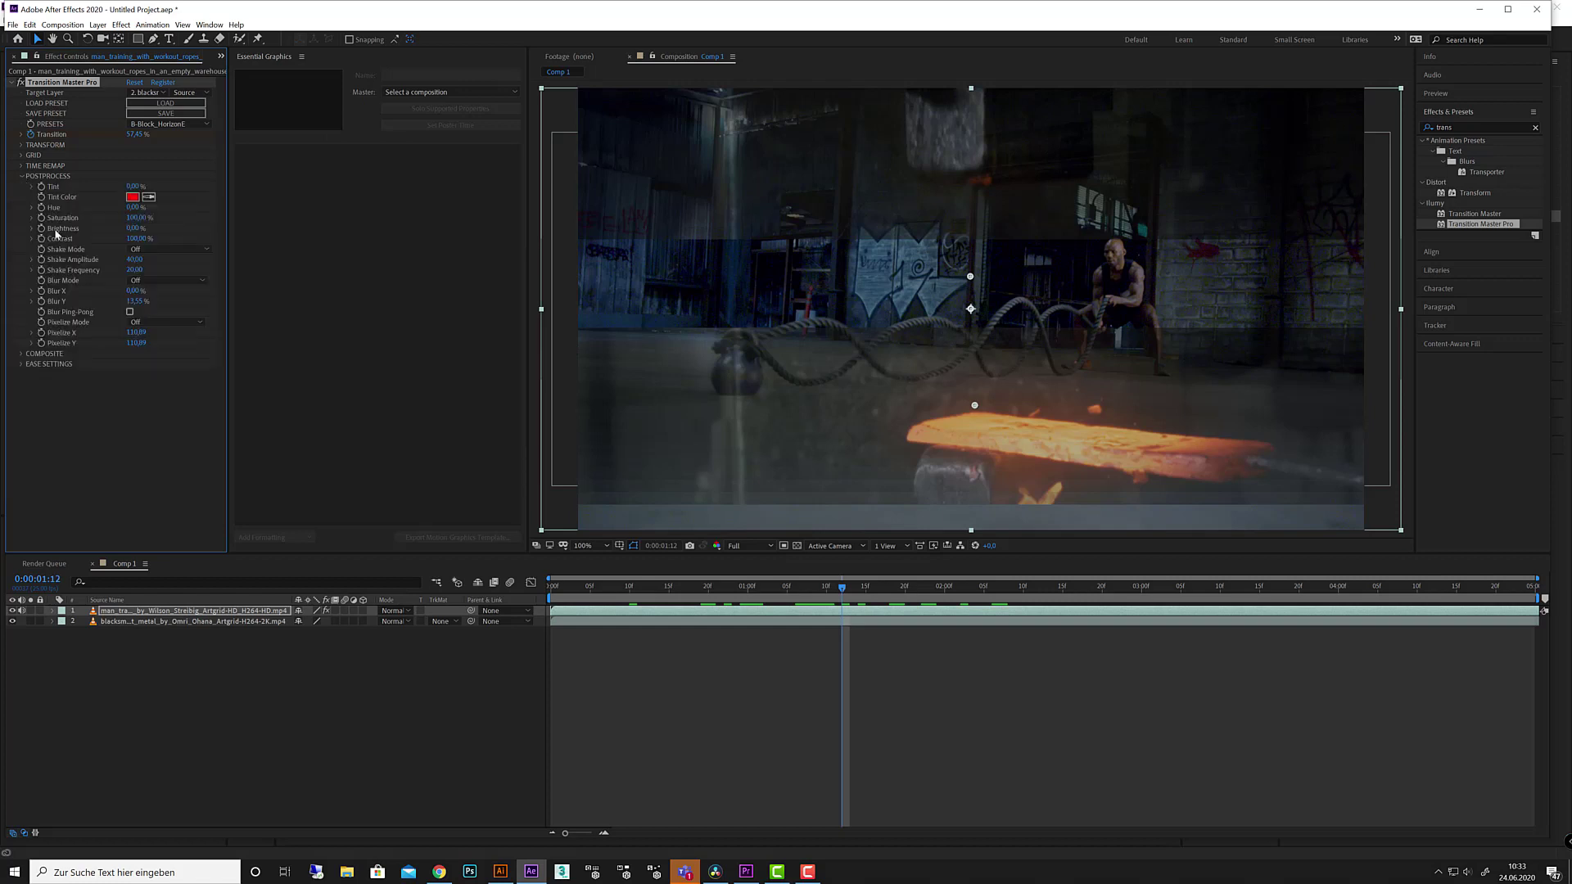
left_click(174, 251)
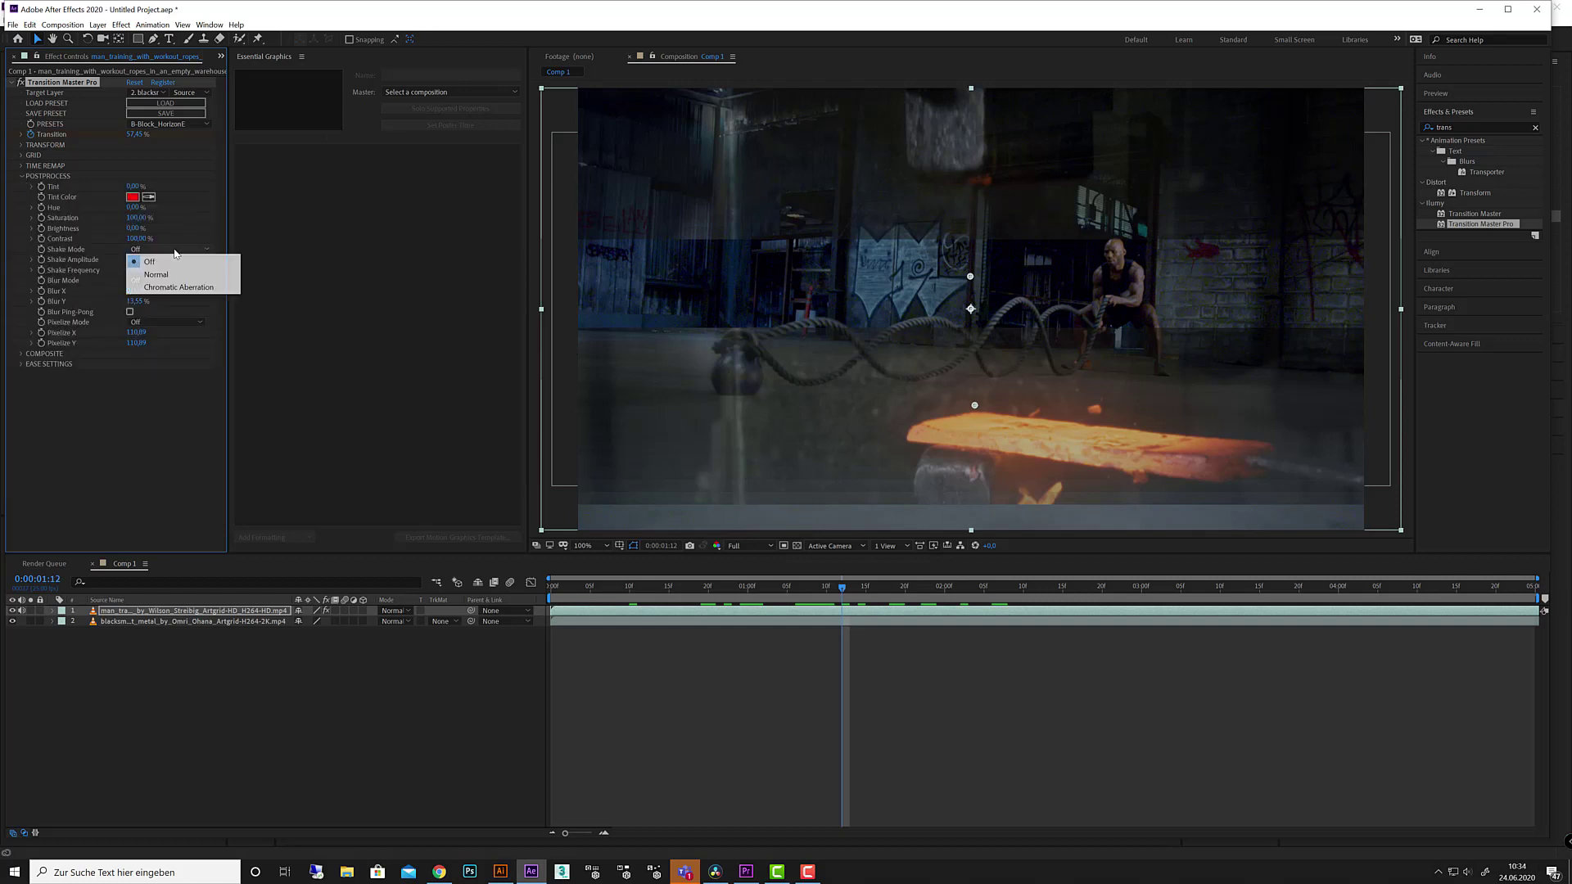
left_click(178, 288)
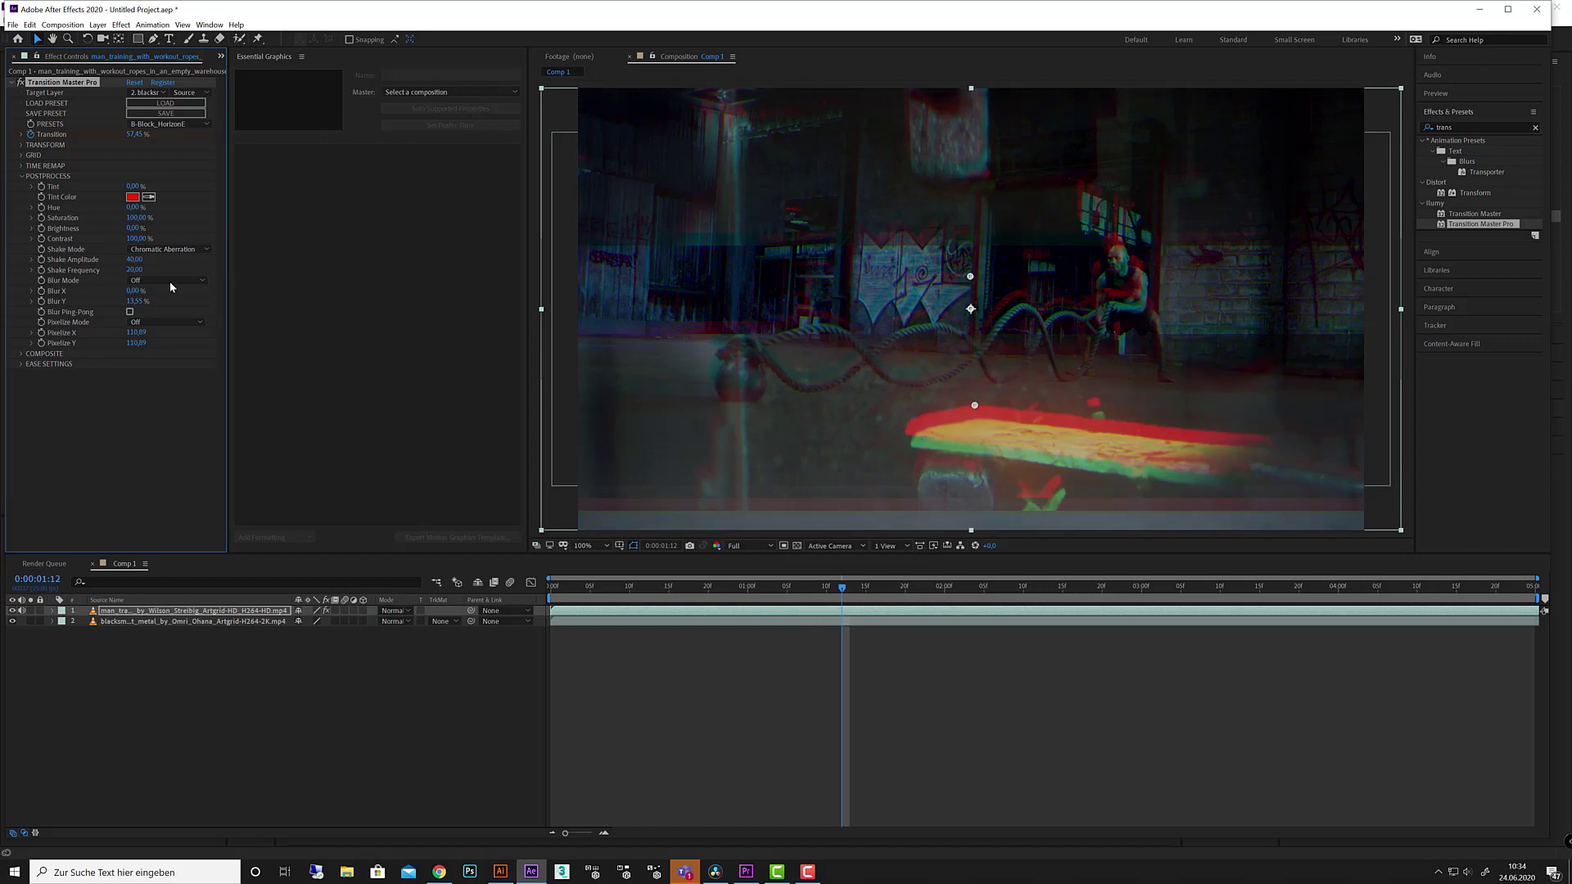
Preview the chromatic aberration transition across the timeline and step back frame by frame to 0:00:00:08.
left_click_drag(842, 587, 624, 586)
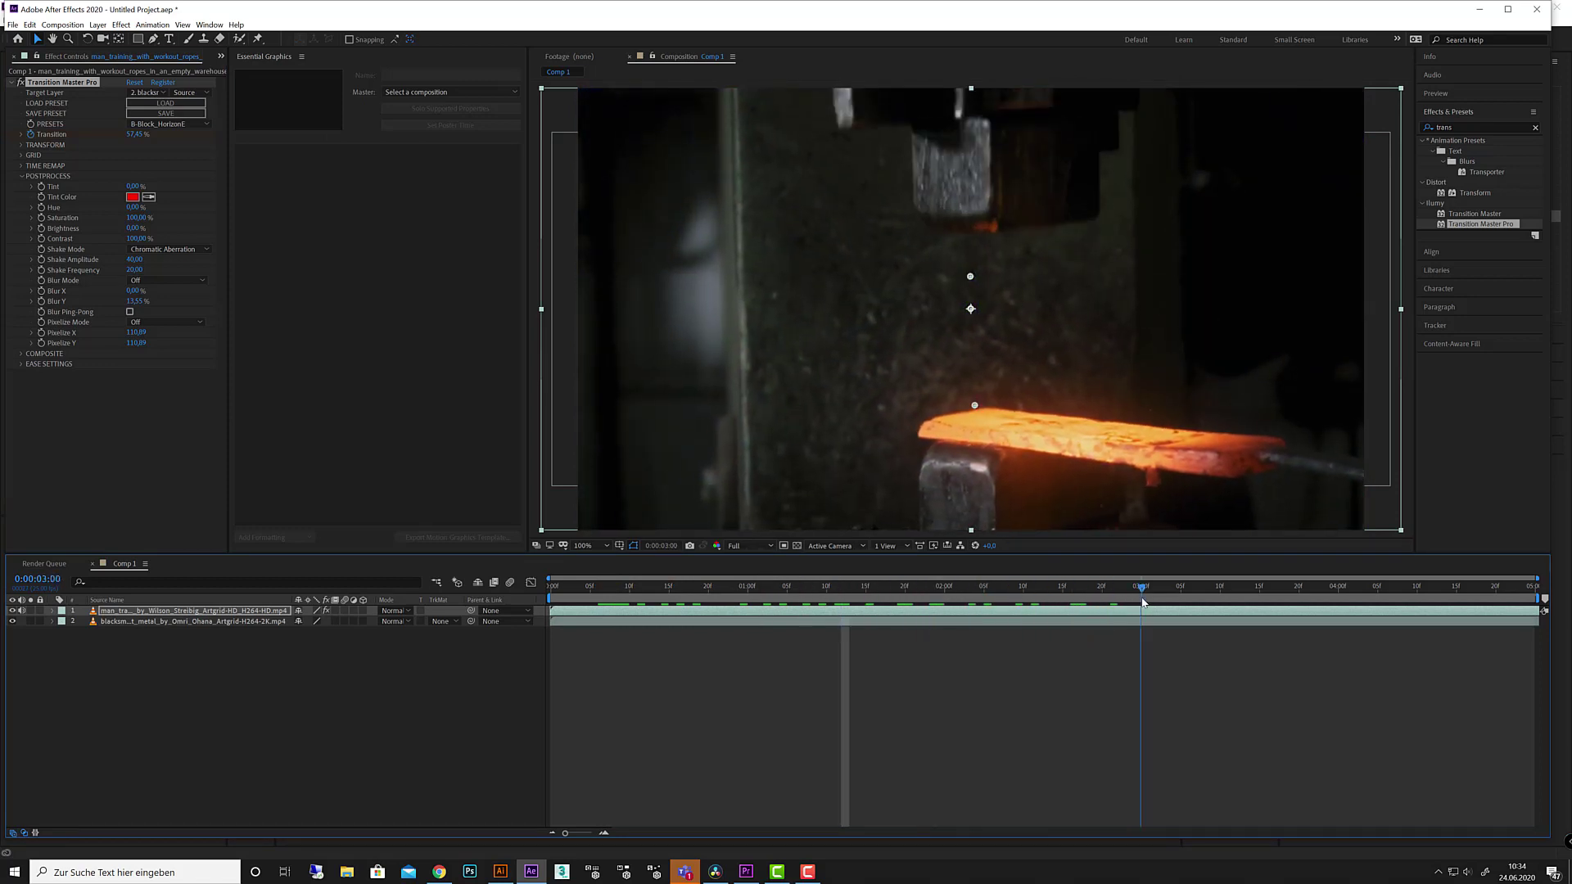
key("space")
key("Page_Up")
key("Page_Up")
key("Page_Up")
key("Page_Up")
key("Page_Up")
key("Page_Up")
key("Page_Up")
key("Page_Up")
key("Page_Up")
key("Page_Up")
key("Page_Up")
key("Page_Up")
key("Page_Up")
key("Page_Up")
key("Page_Up")
key("Page_Up")
key("Page_Up")
key("Page_Up")
key("Page_Up")
key("Page_Up")
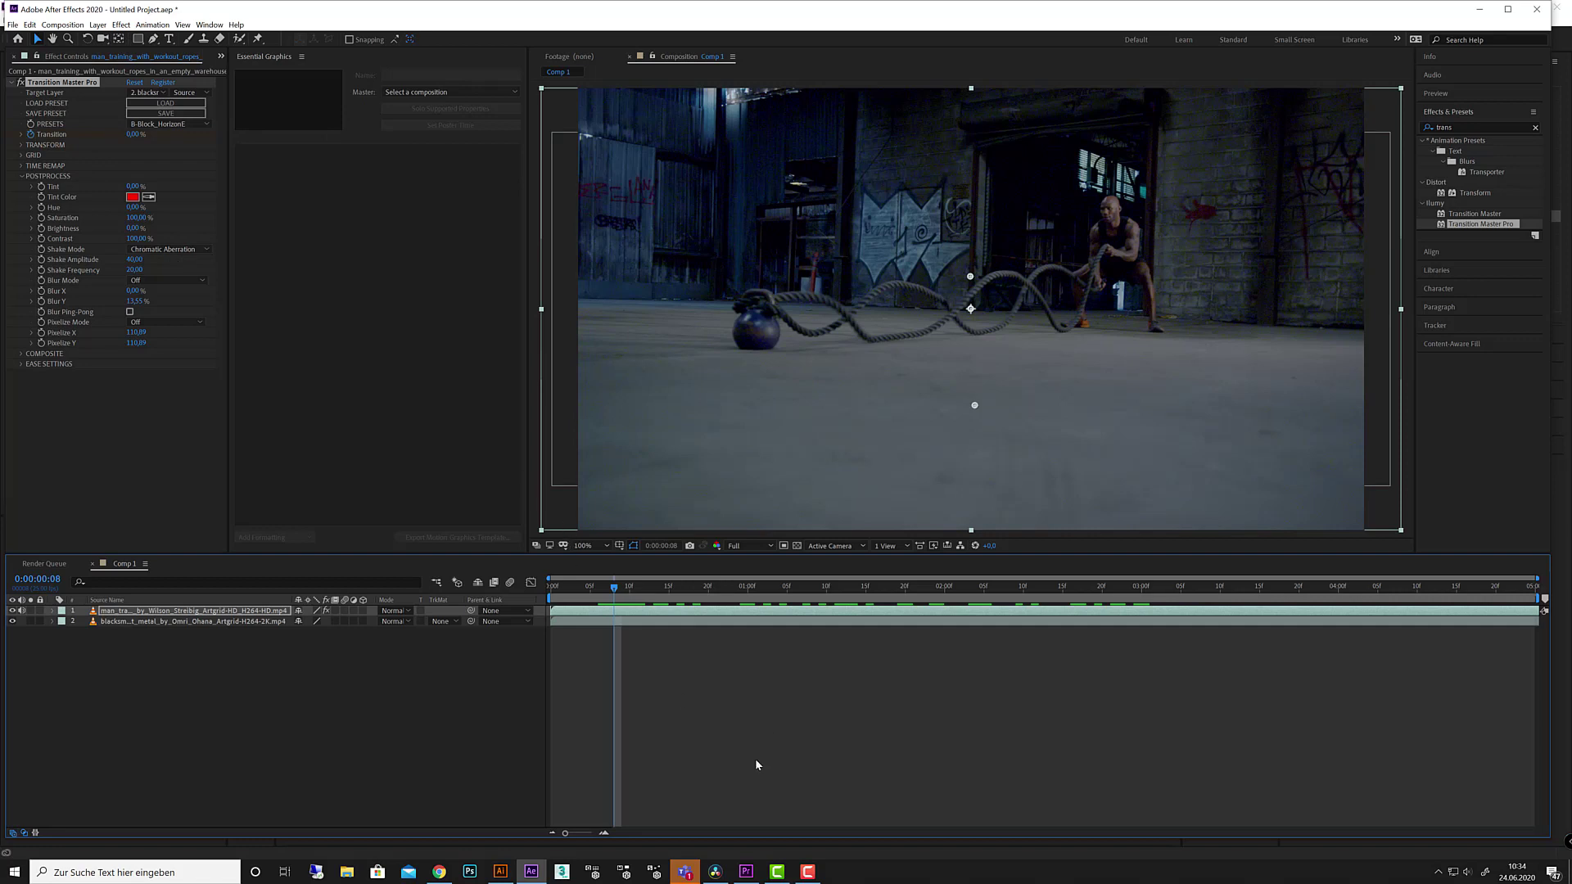
Switch to DaVinci Resolve and place a Text title on a new Video 2 track above the second clip.
mouse_move(751, 878)
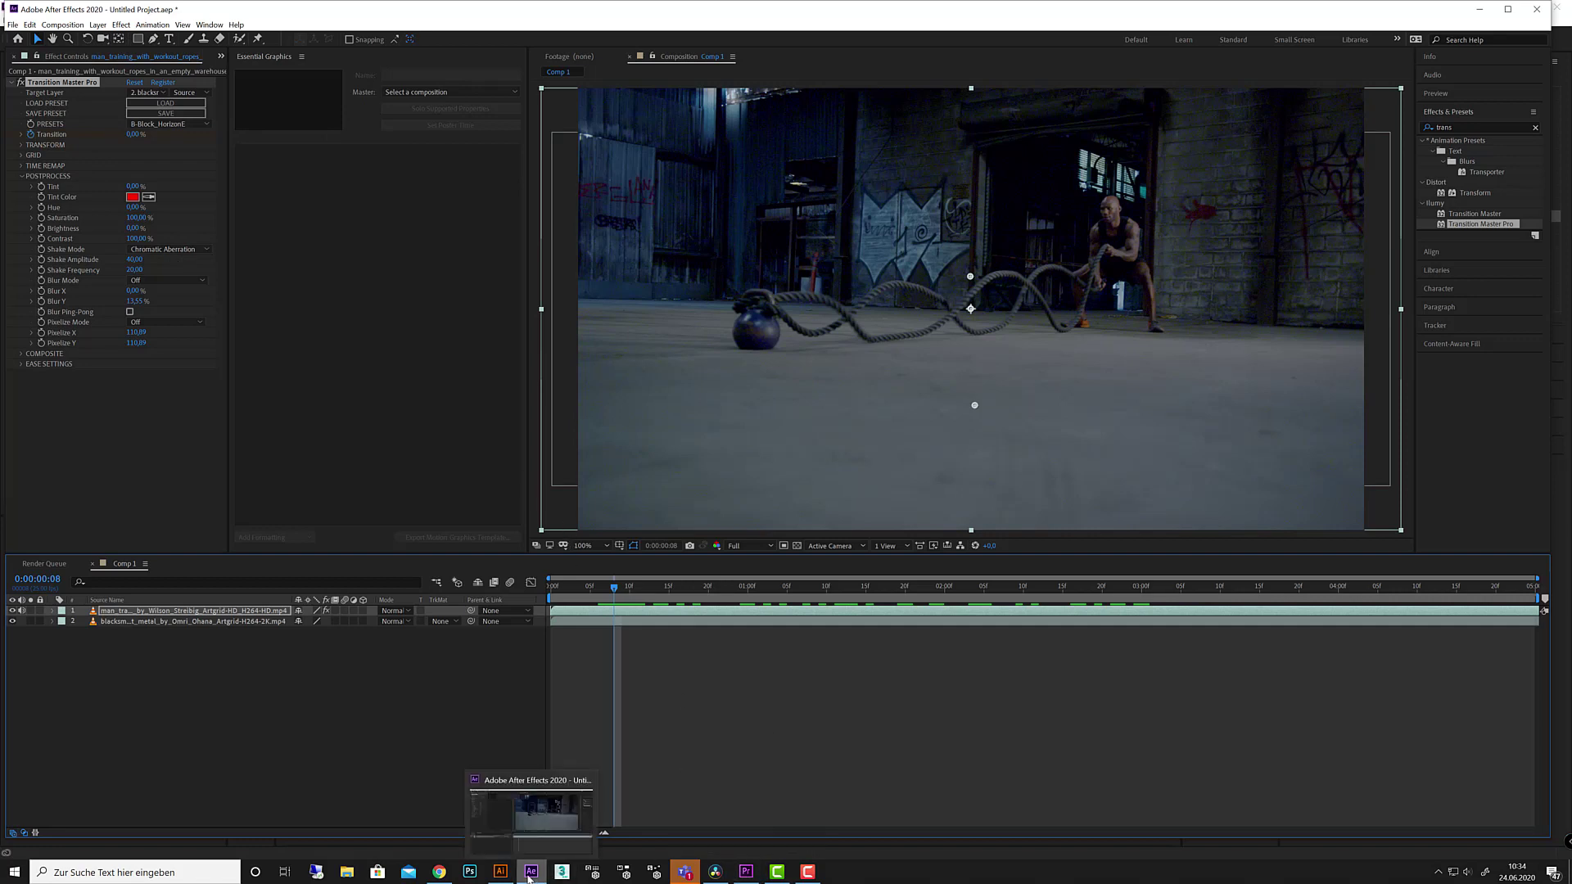
left_click(715, 873)
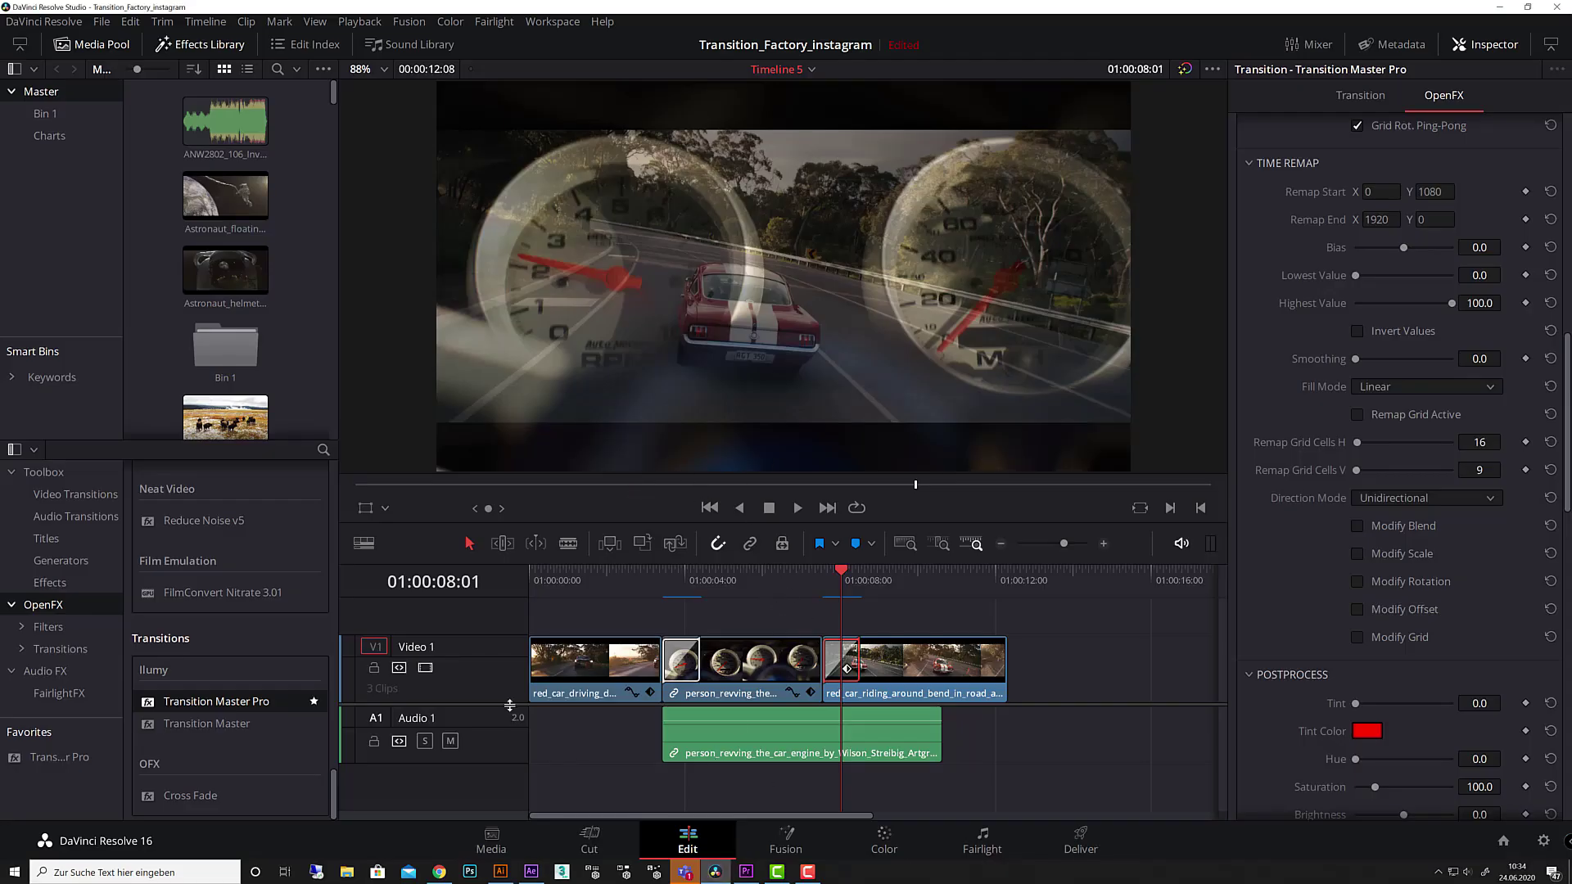
scroll(676, 600, "up", 1)
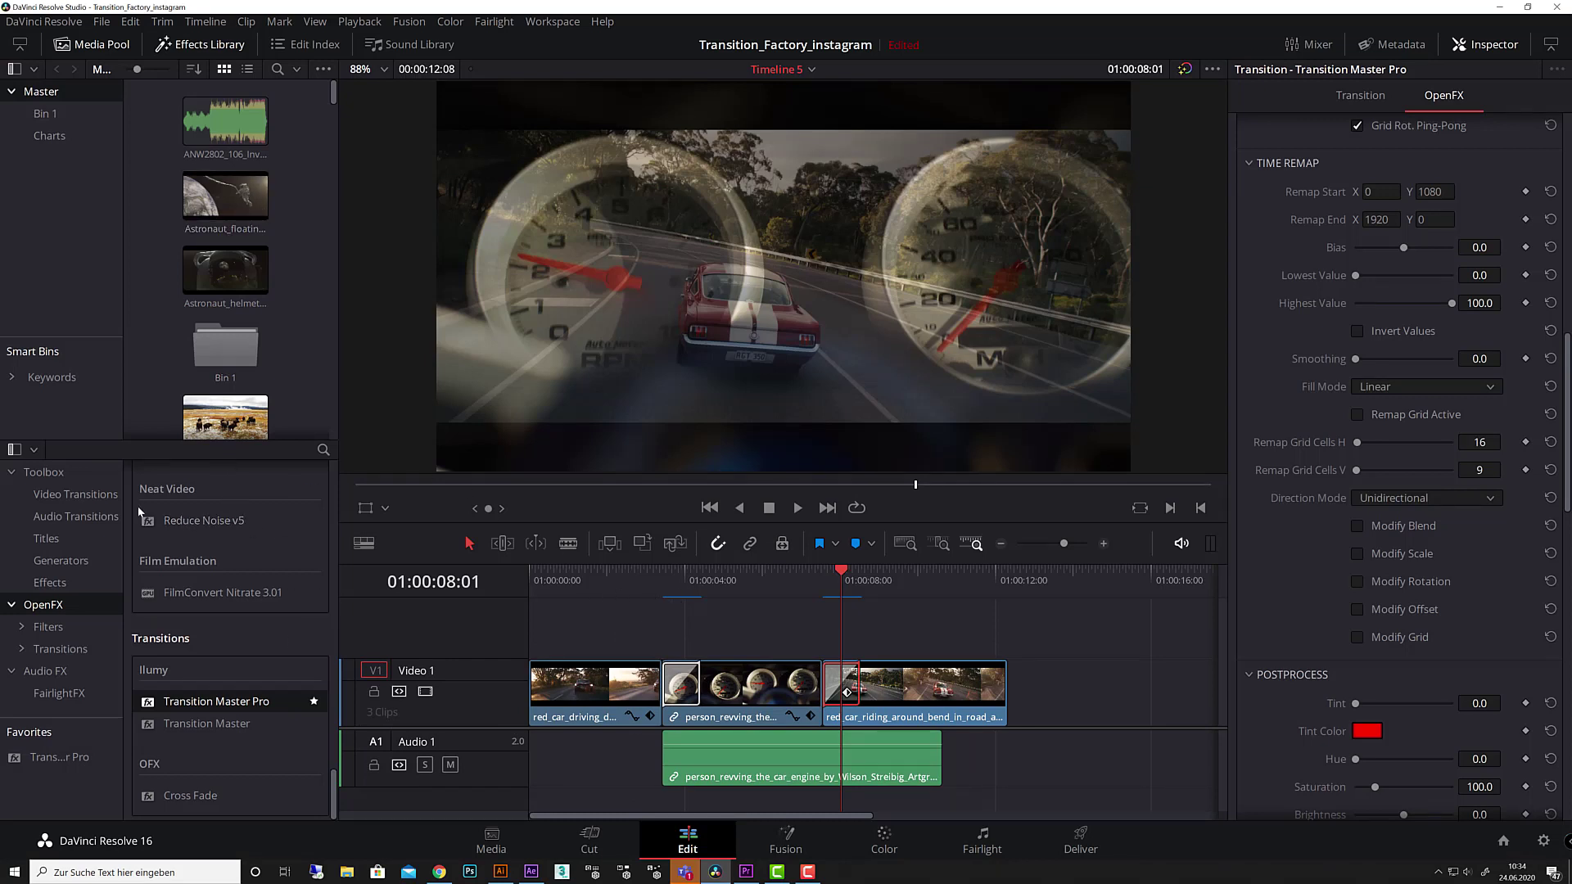
left_click(46, 538)
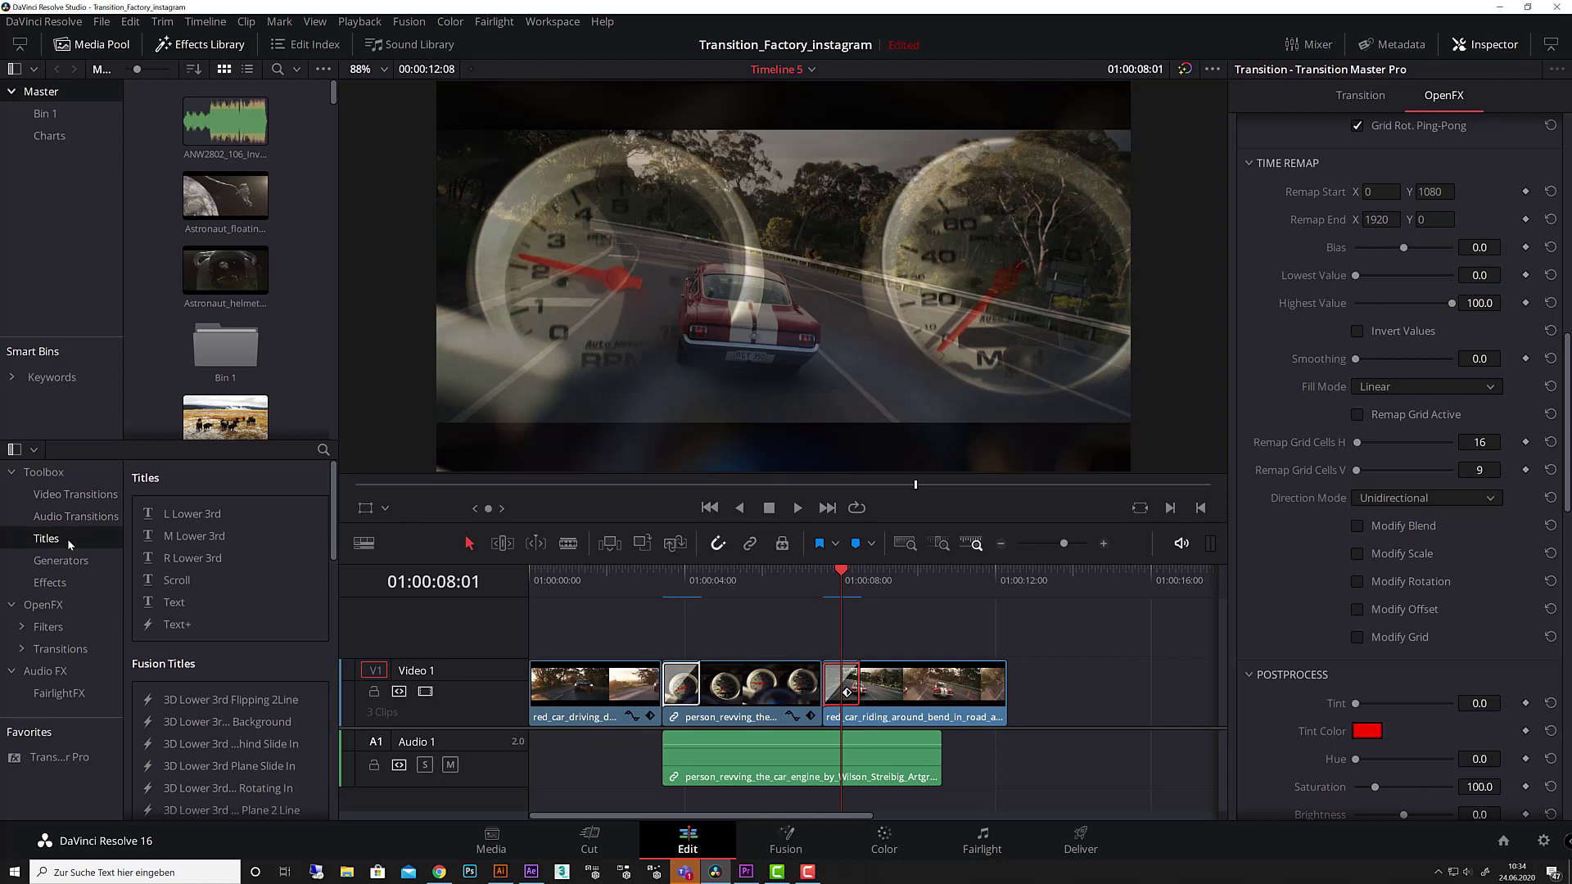
left_click_drag(229, 603, 662, 638)
Change the title clip's text to TRANSITION MASTER.
left_click(749, 627)
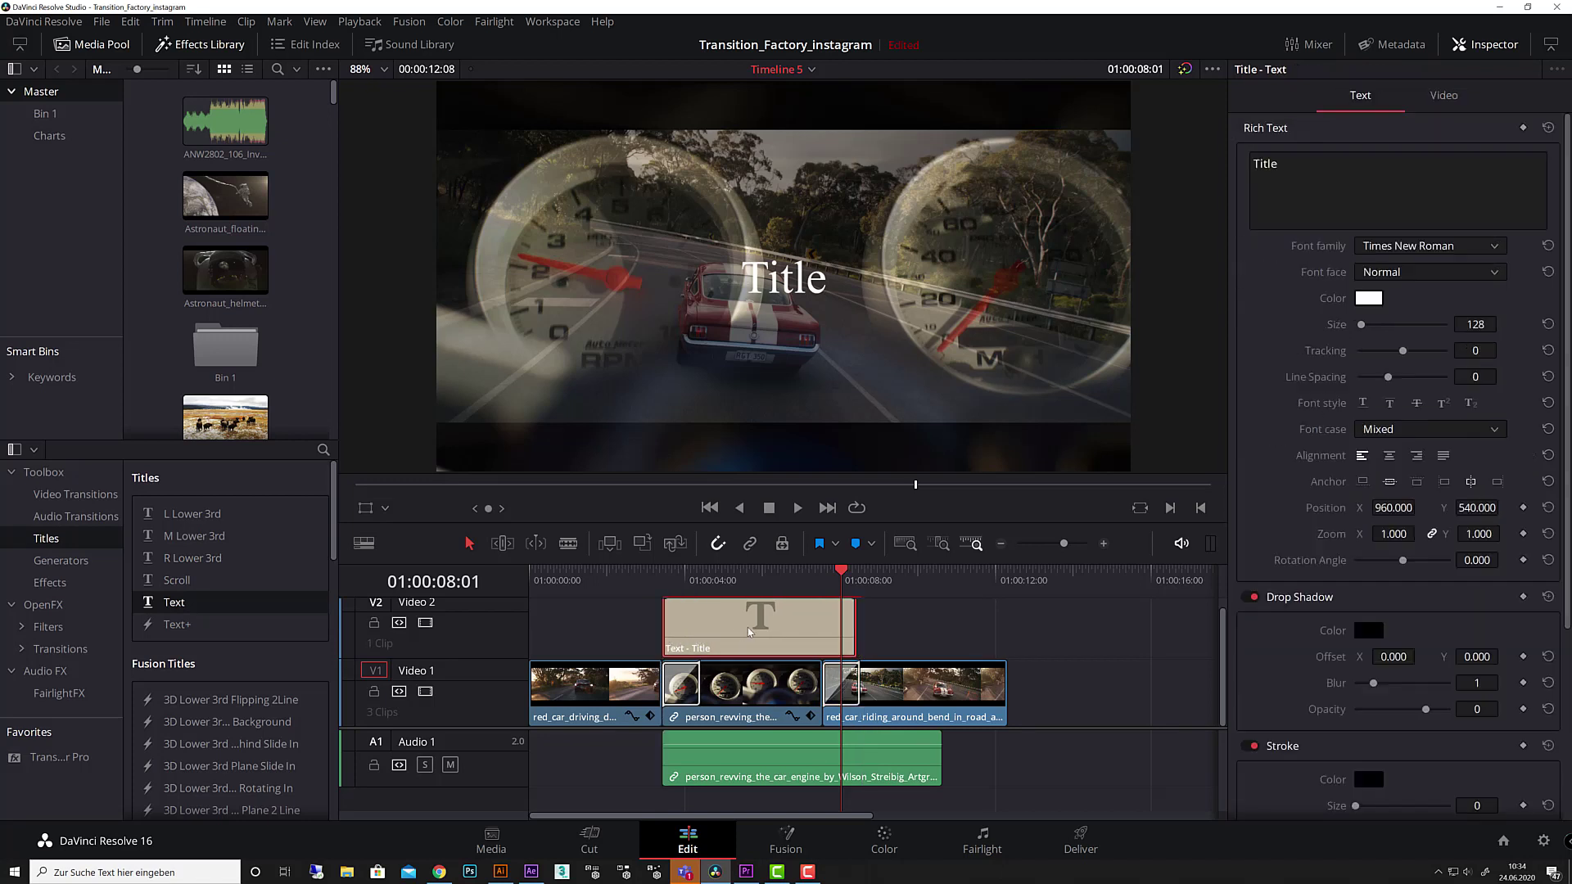
triple_click(1365, 175)
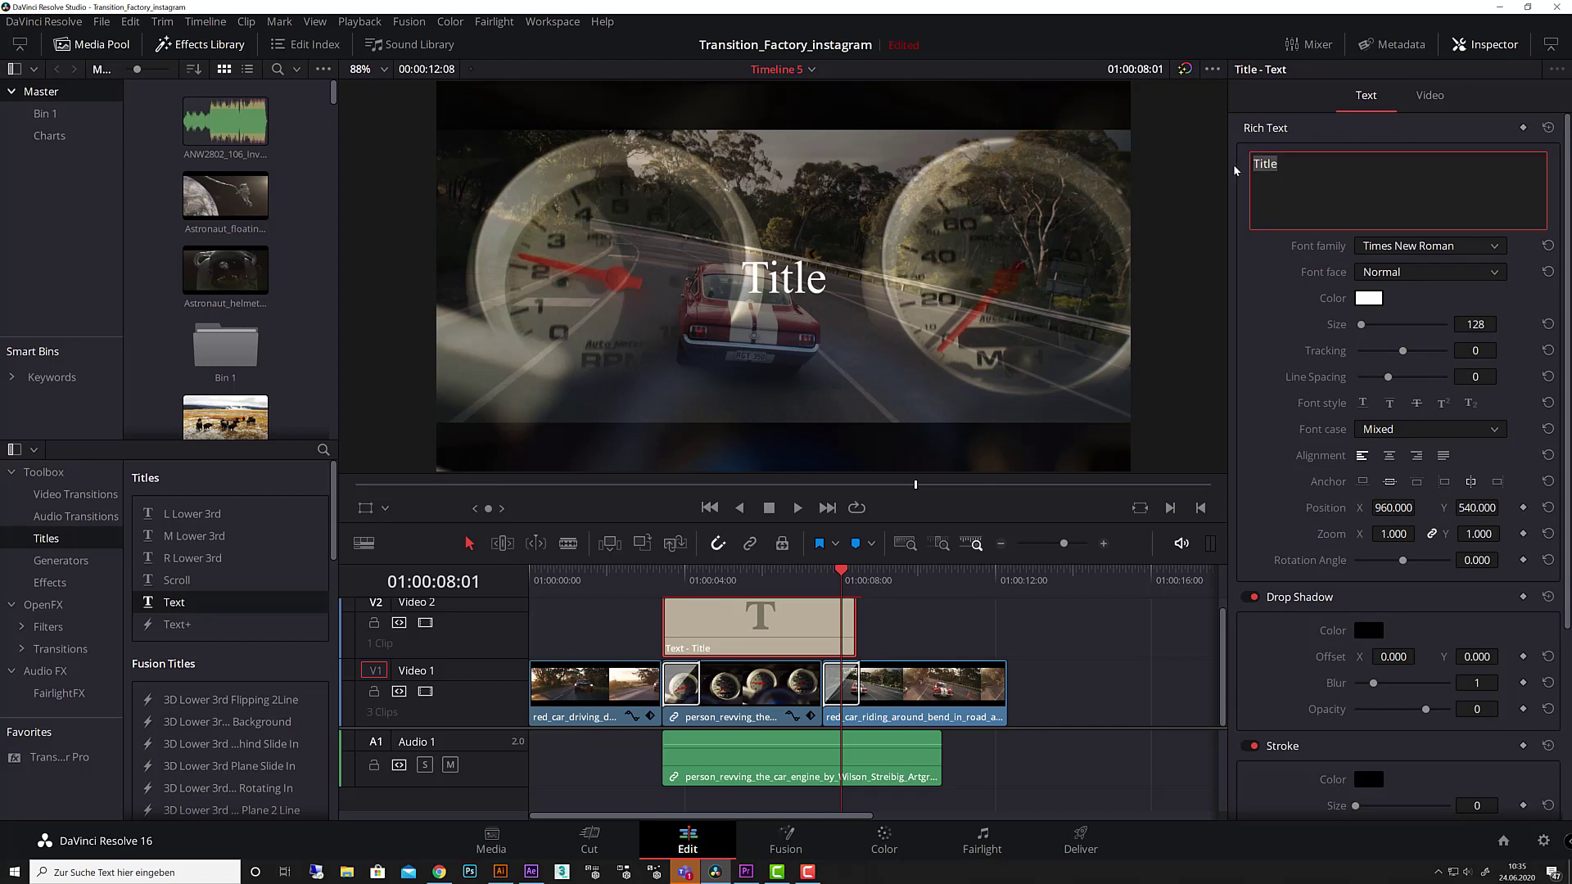
type("TRANSIT")
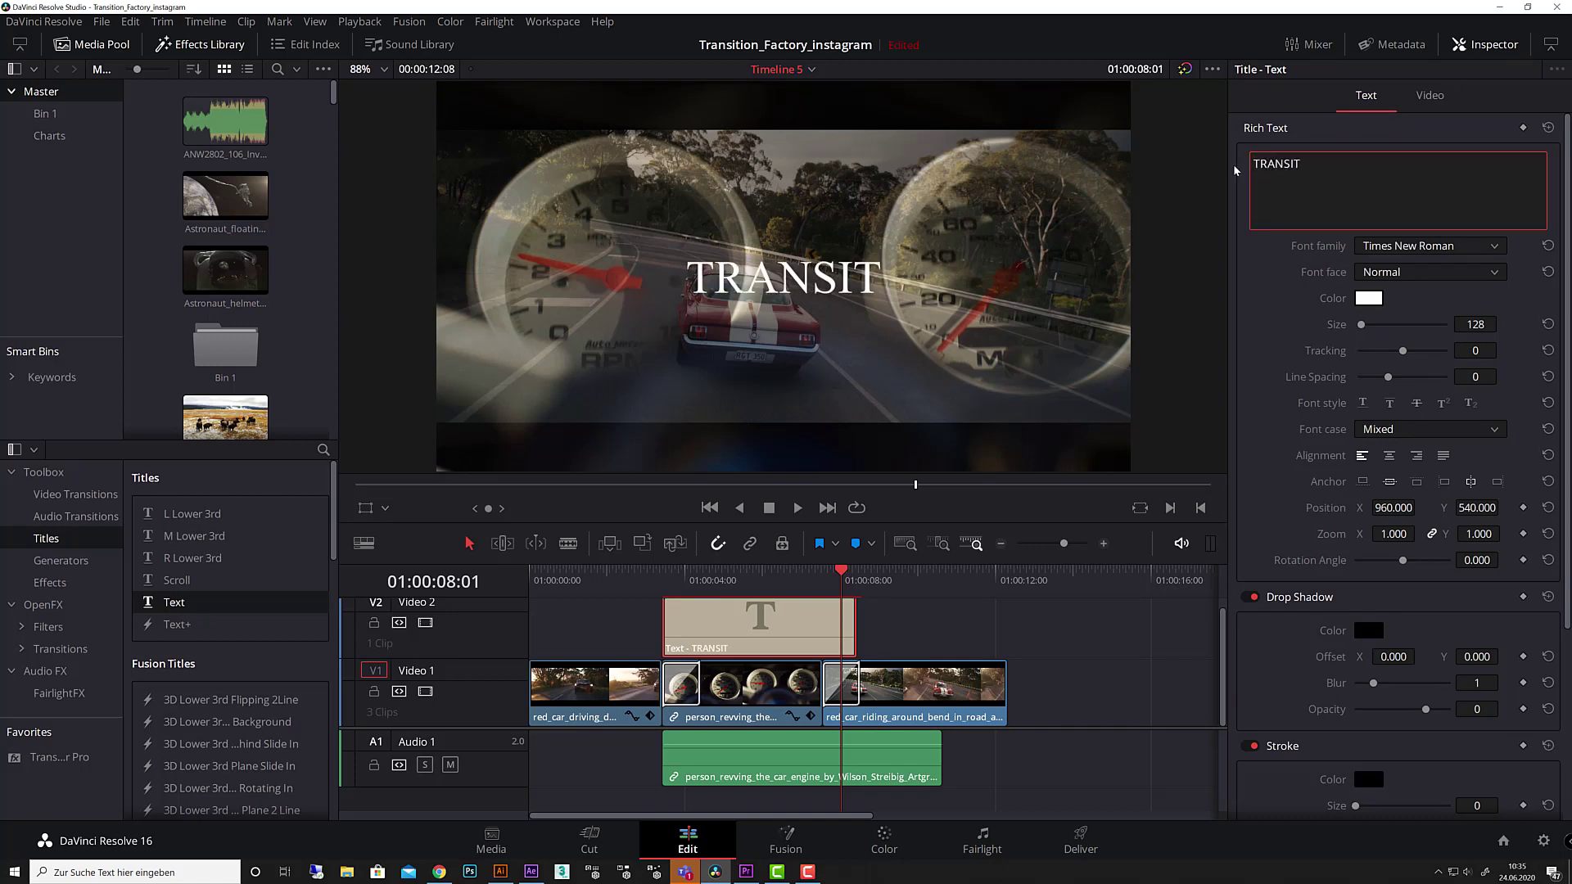
type("ION MAS")
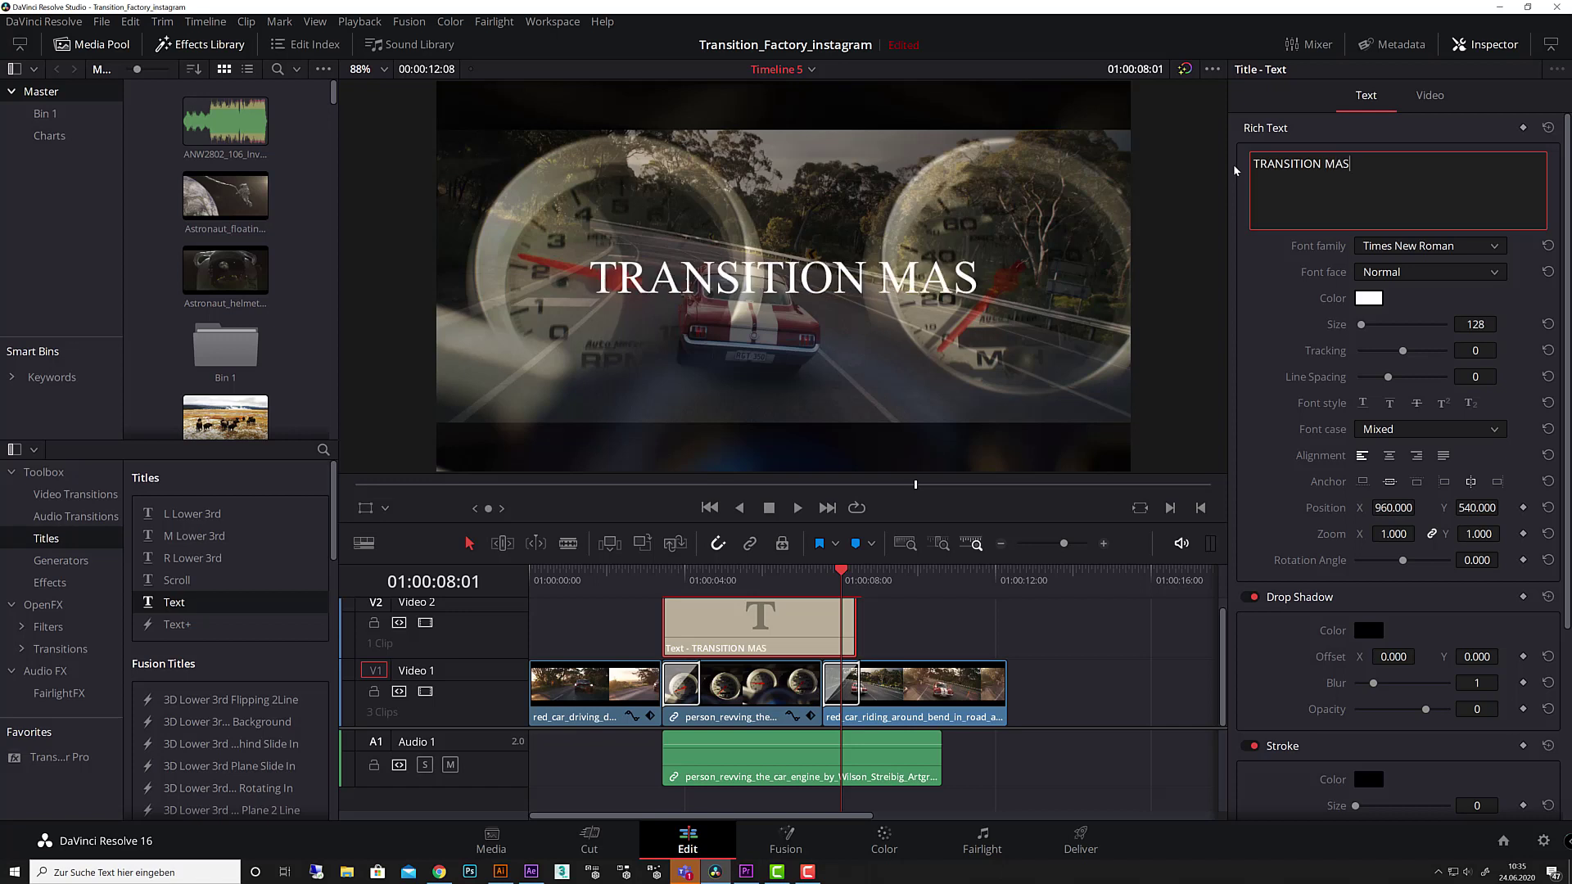
type("TER")
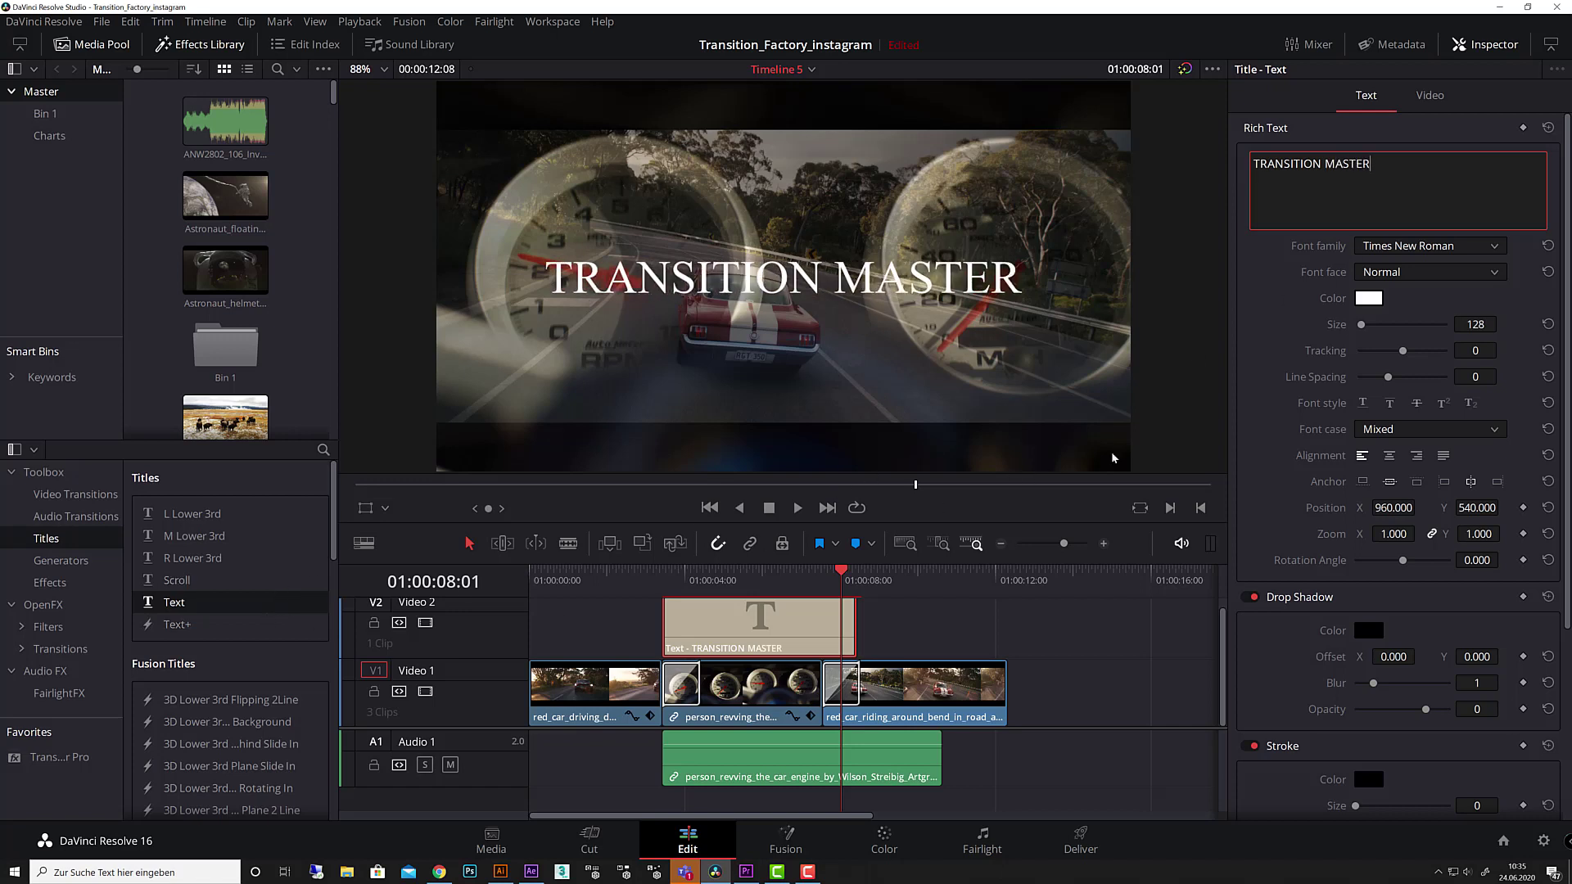
Add the Transition Master Pro transition at the start of the title clip and extend it to 2.0 seconds (51 frames).
left_click(49, 604)
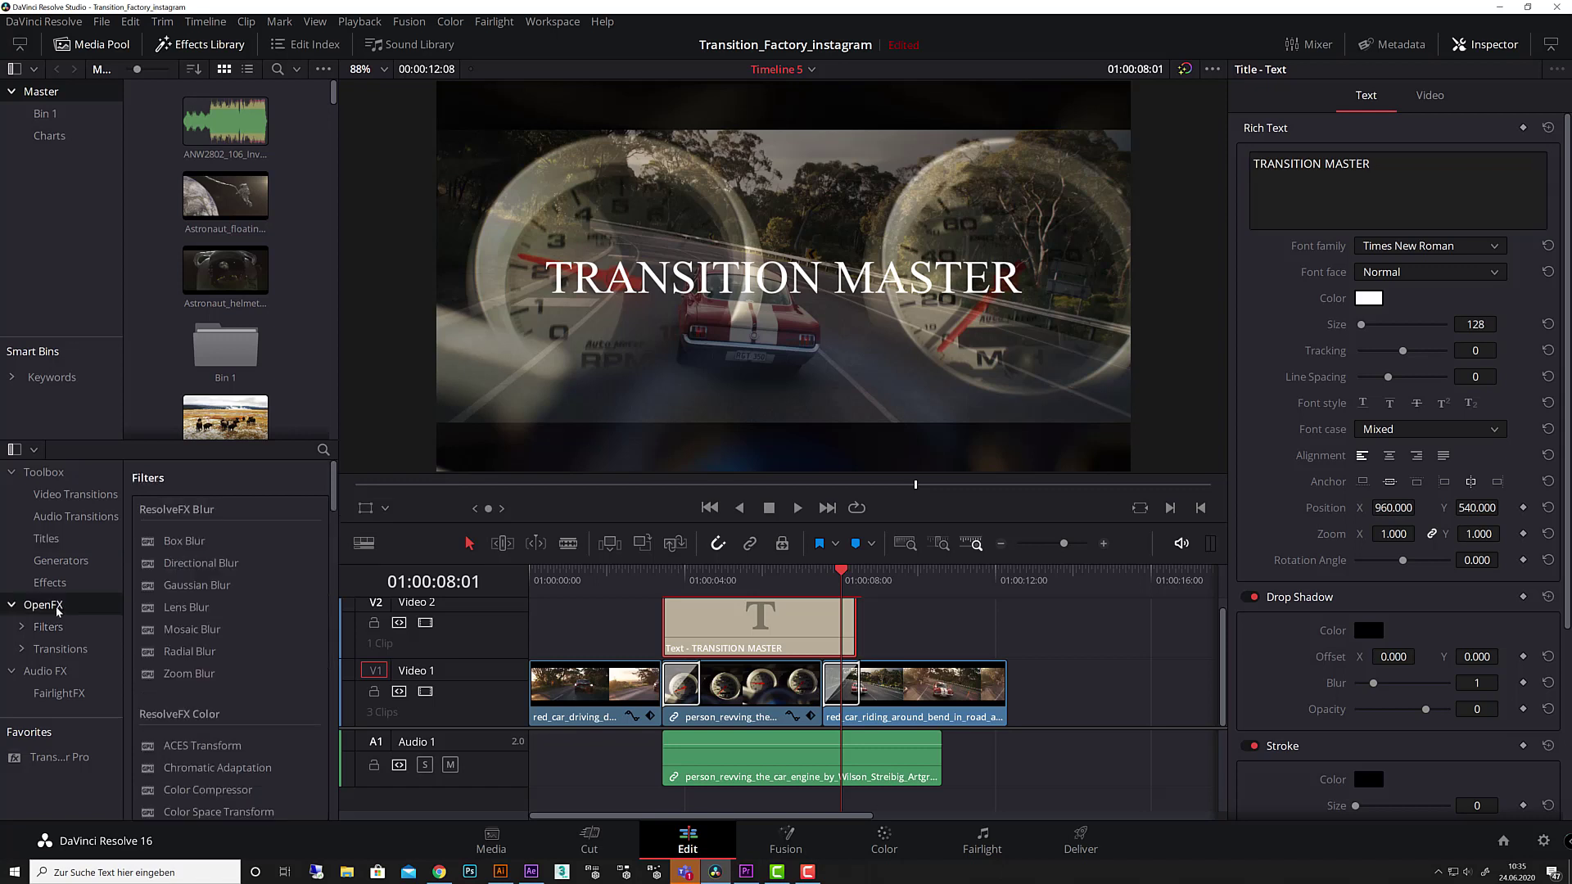
scroll(236, 660, "down", 2)
scroll(236, 661, "down", 3)
left_click_drag(237, 701, 683, 622)
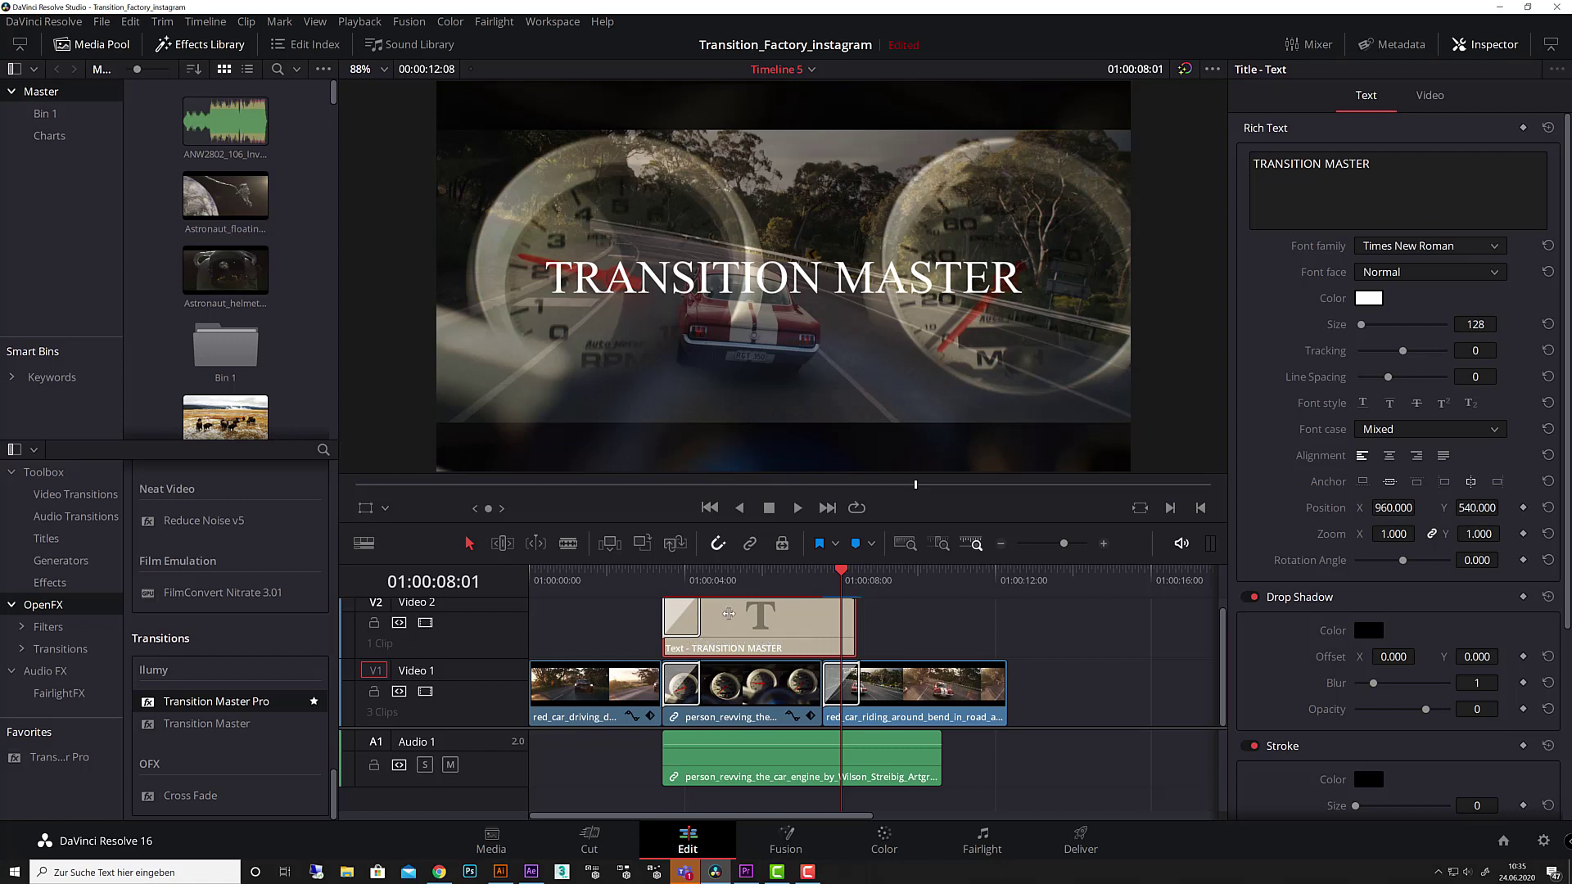
left_click_drag(699, 614, 740, 613)
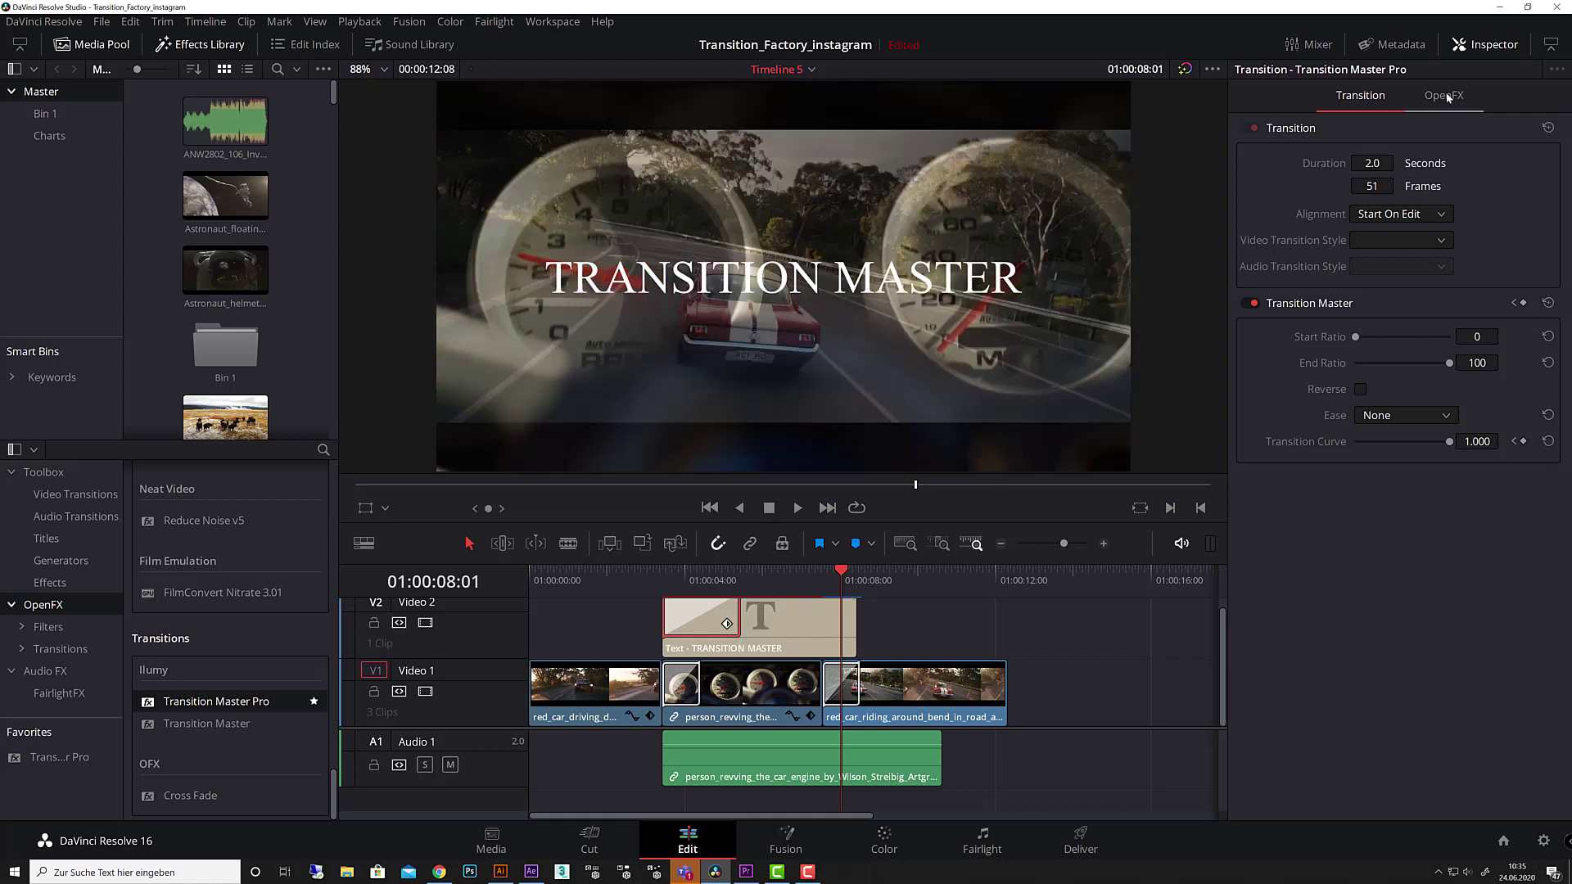
Apply the Glitch_Text_II preset to the title's Transition Master Pro transition.
left_click(1443, 96)
scroll(1425, 187, "up", 10)
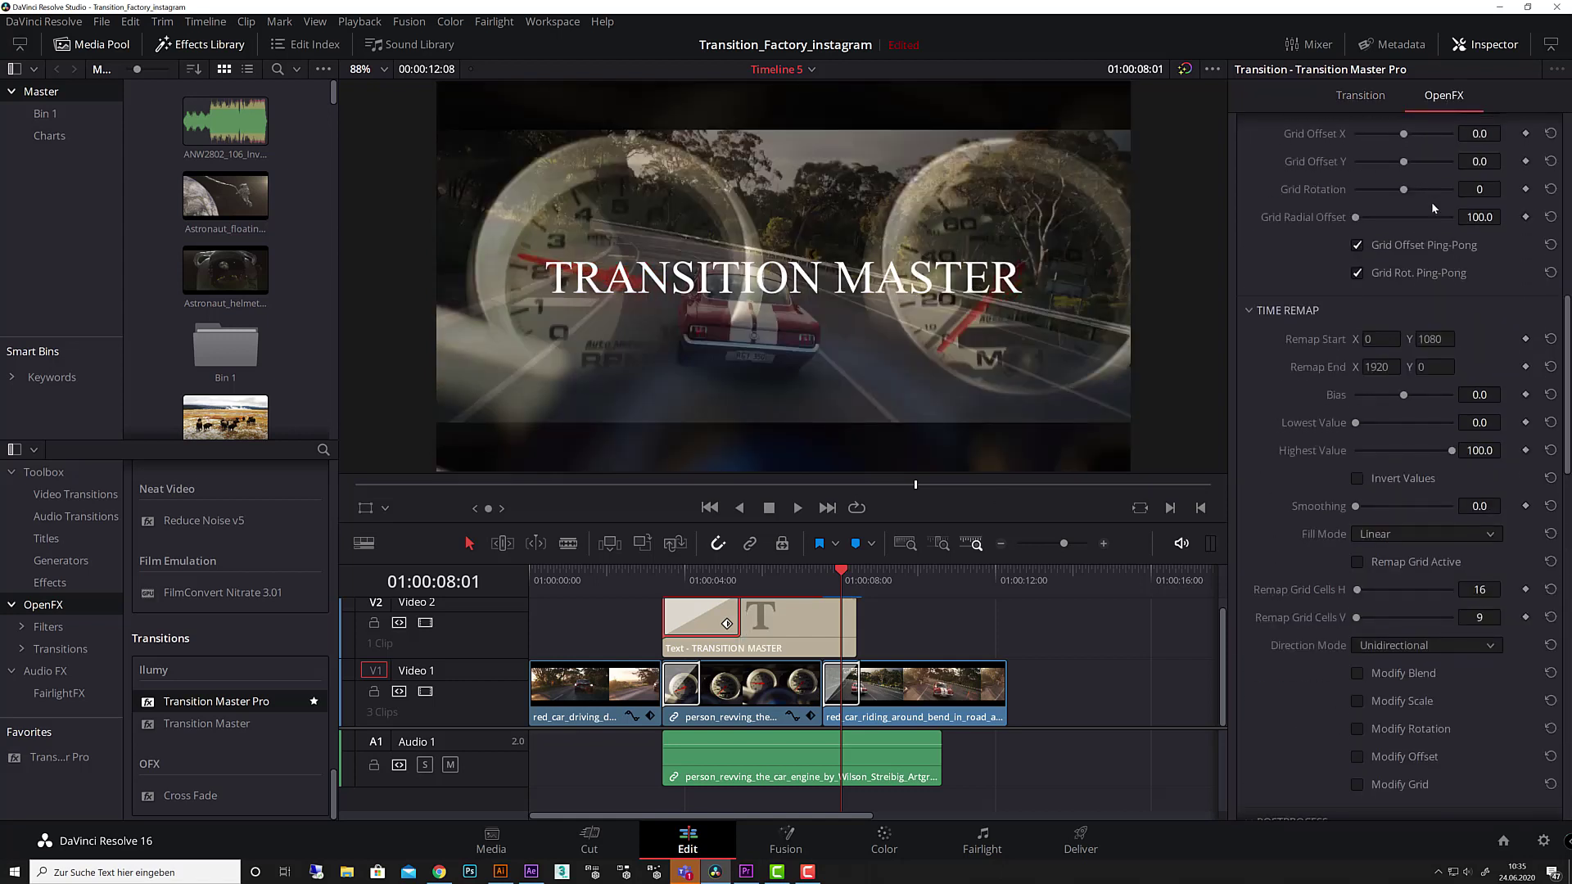
left_click(1423, 182)
scroll(1437, 306, "down", 10)
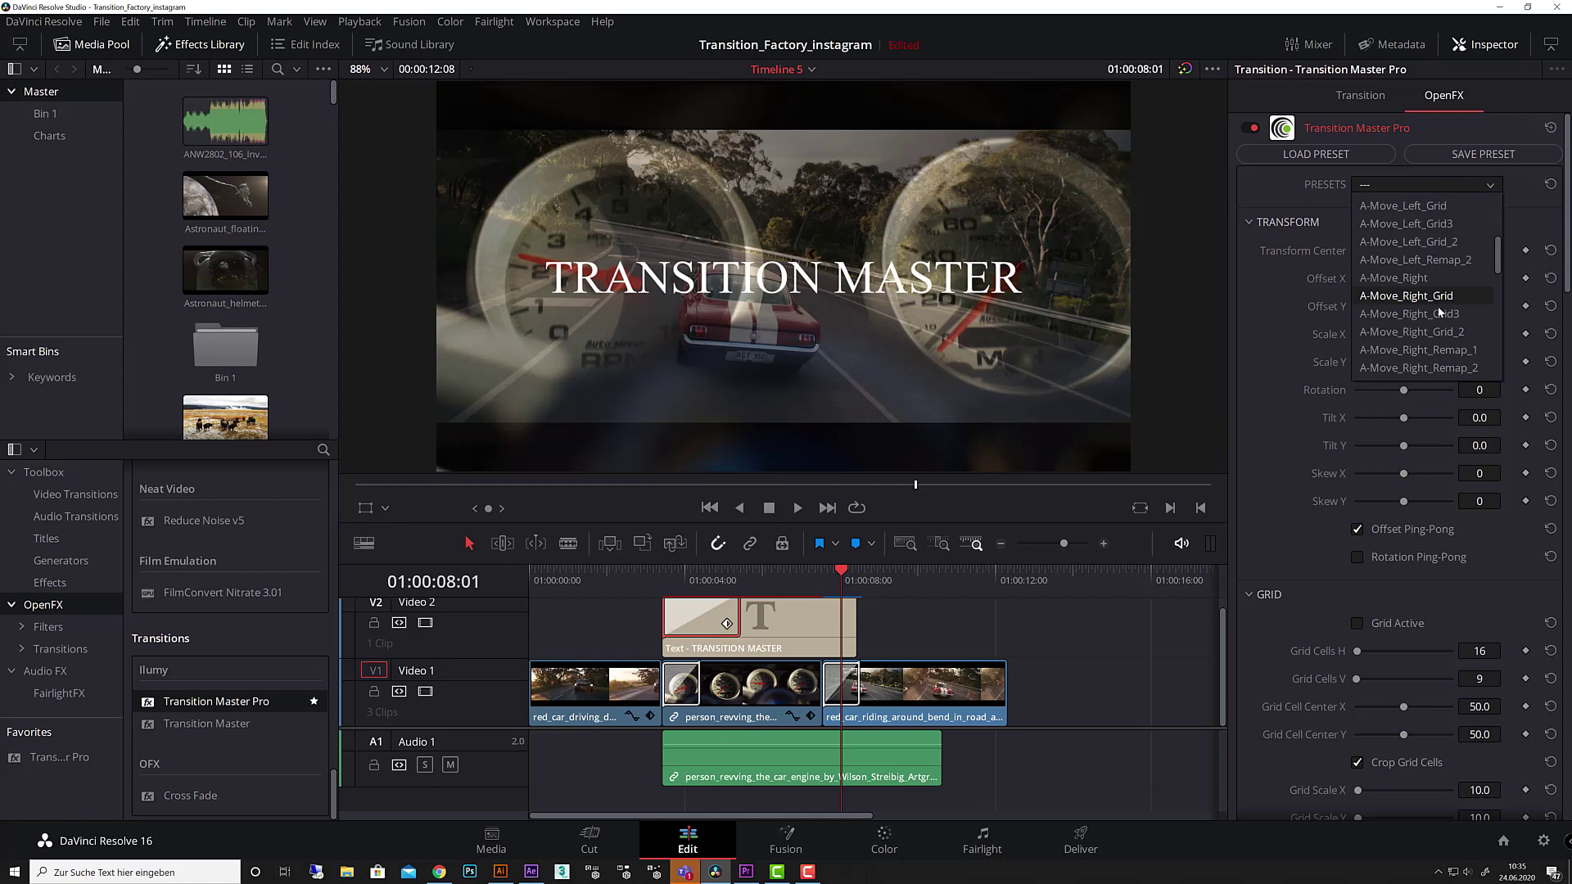
scroll(1438, 307, "down", 2)
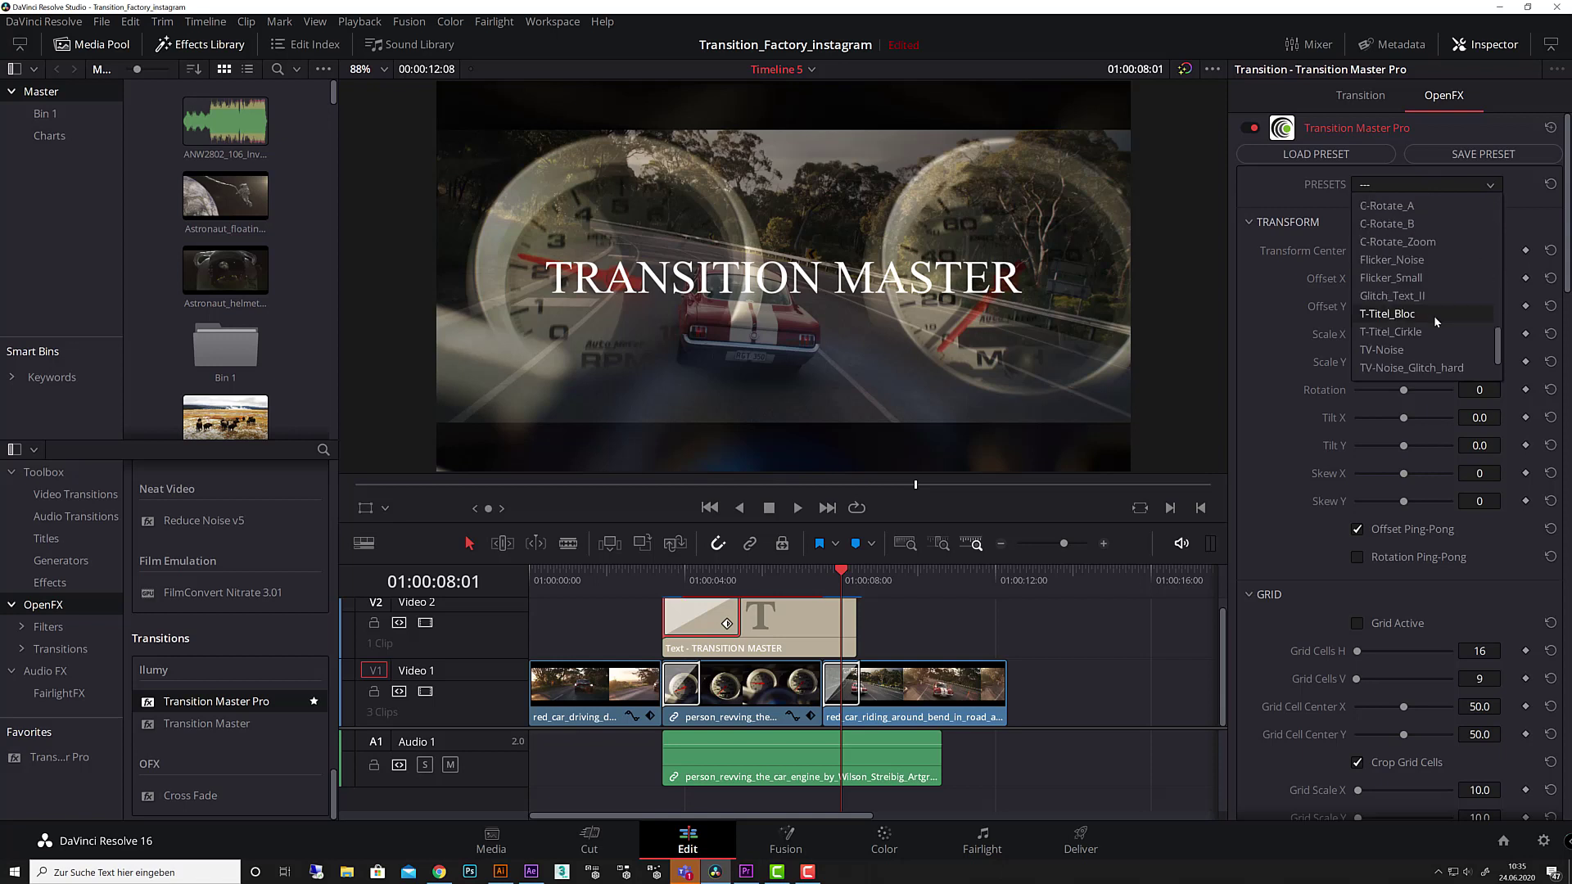
left_click(1435, 296)
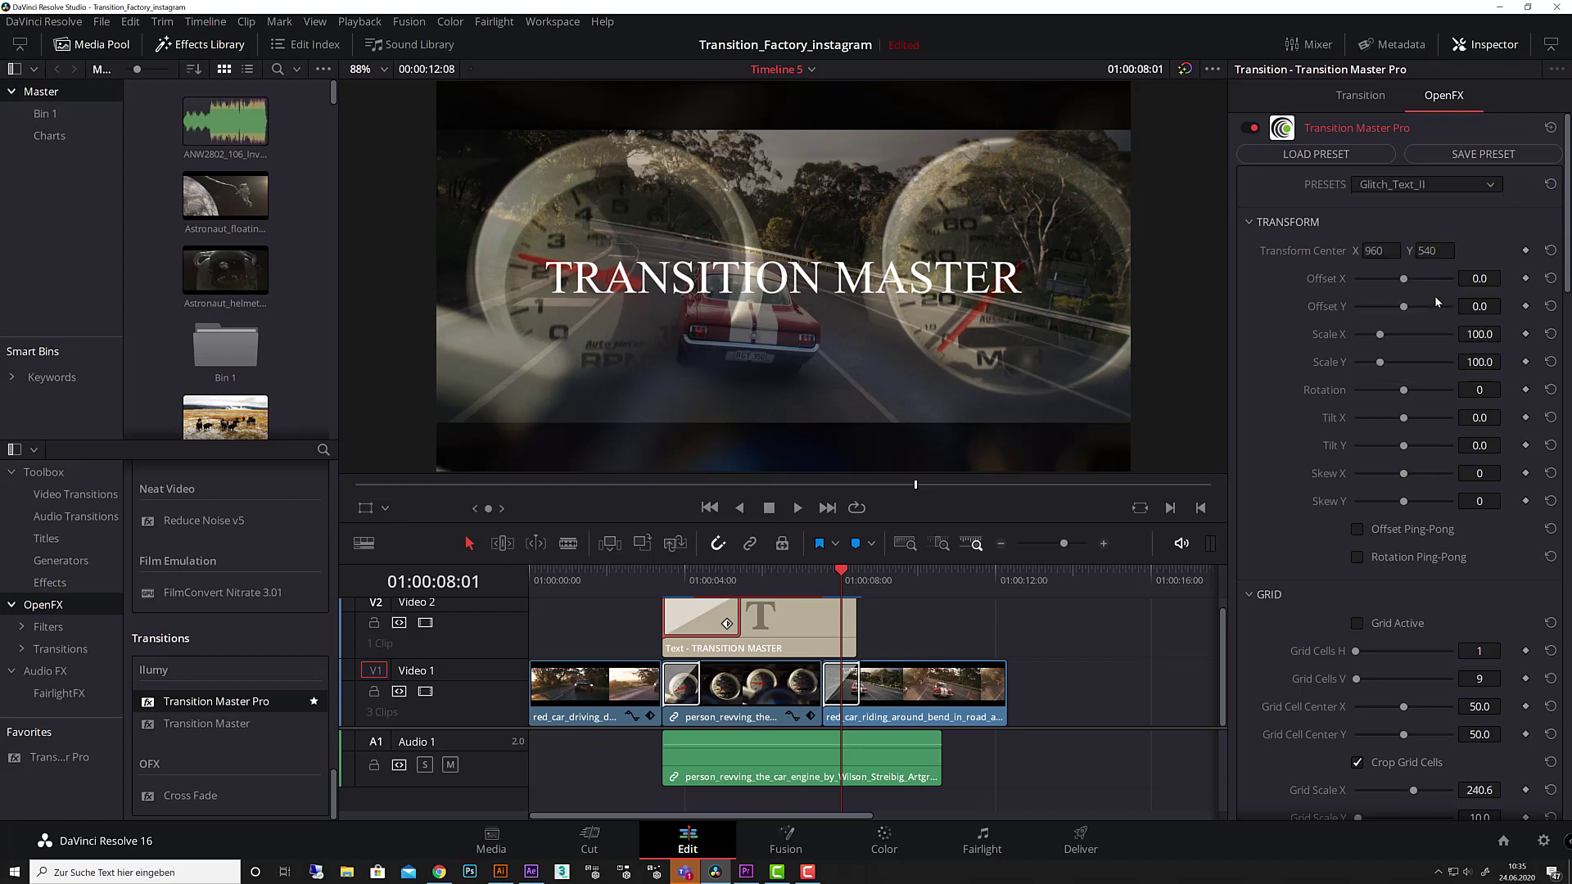
Play the title transition from the start of the title clip and stop partway through it.
left_click_drag(766, 573, 662, 583)
key("space")
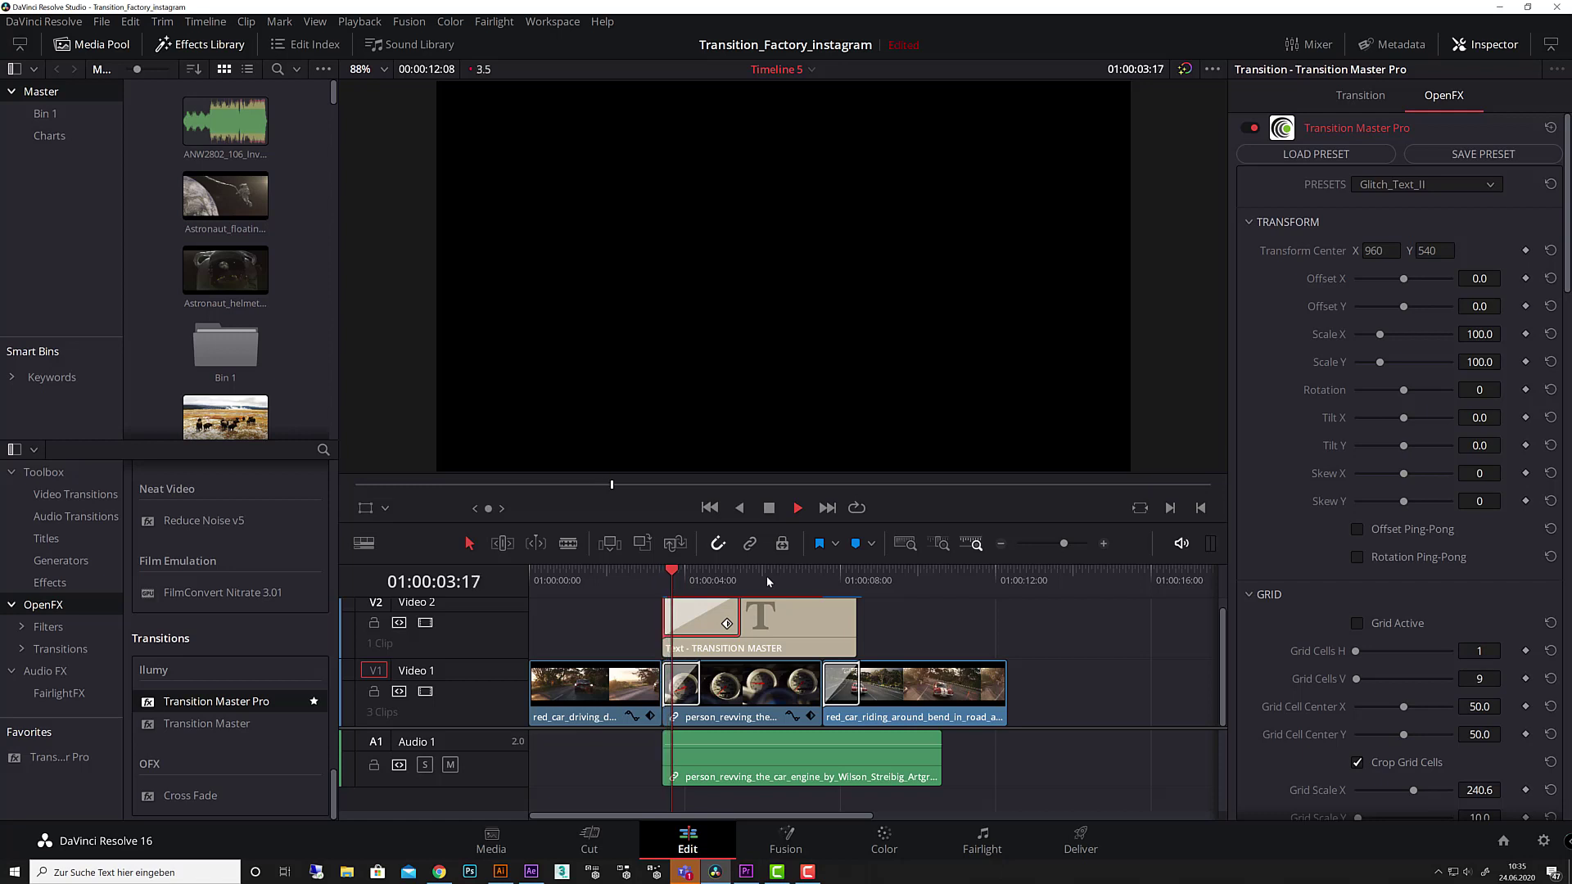
key("space")
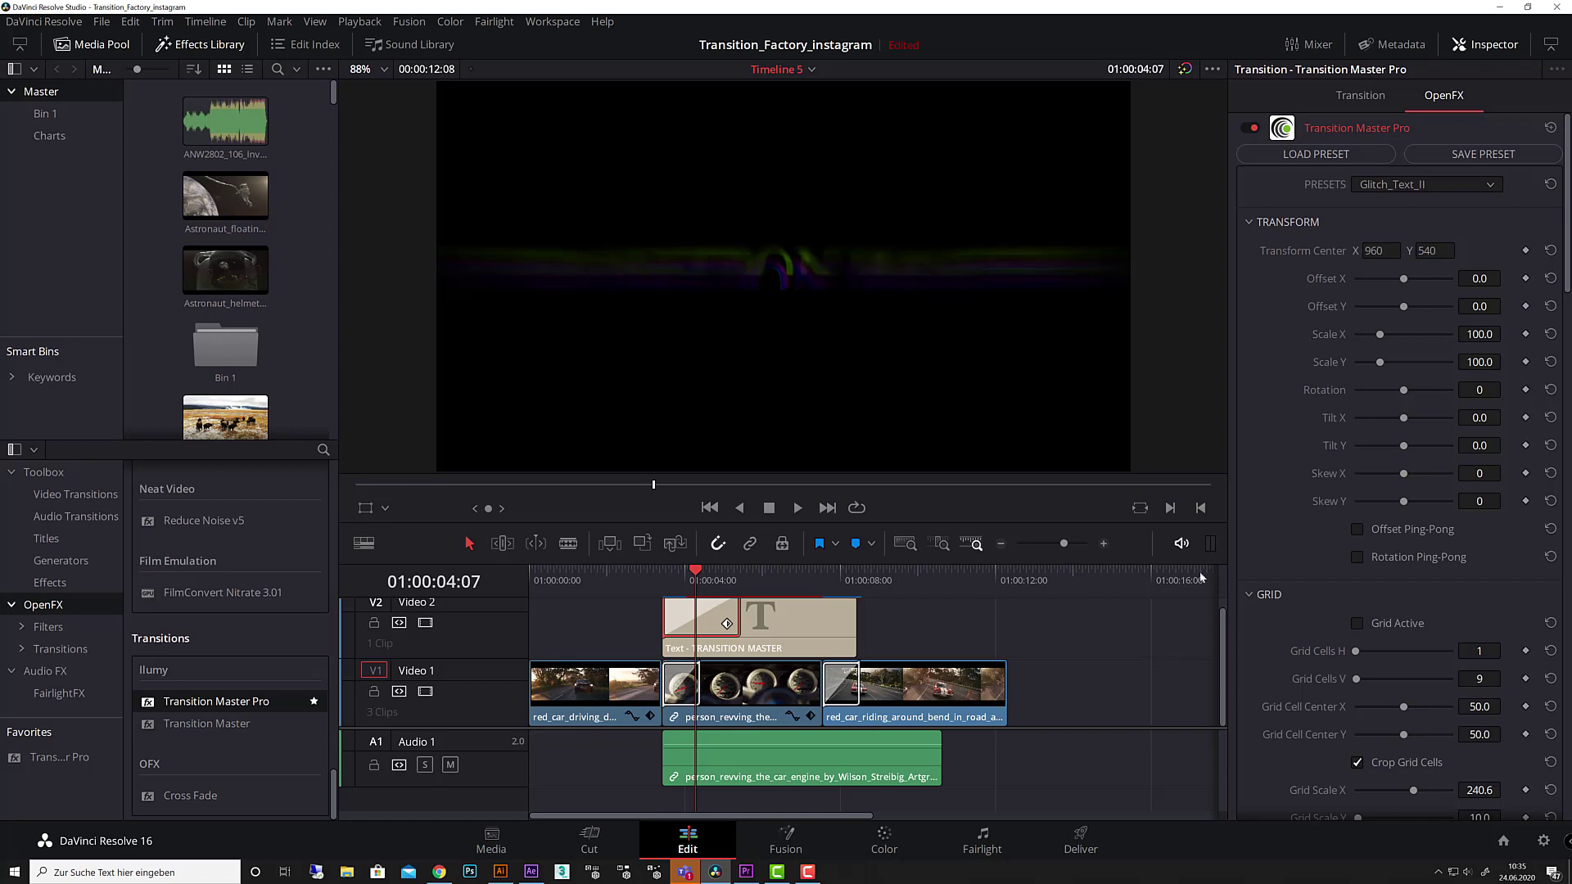
Set the TRANSITION MASTER title clip's composite mode to Add.
left_click(826, 629)
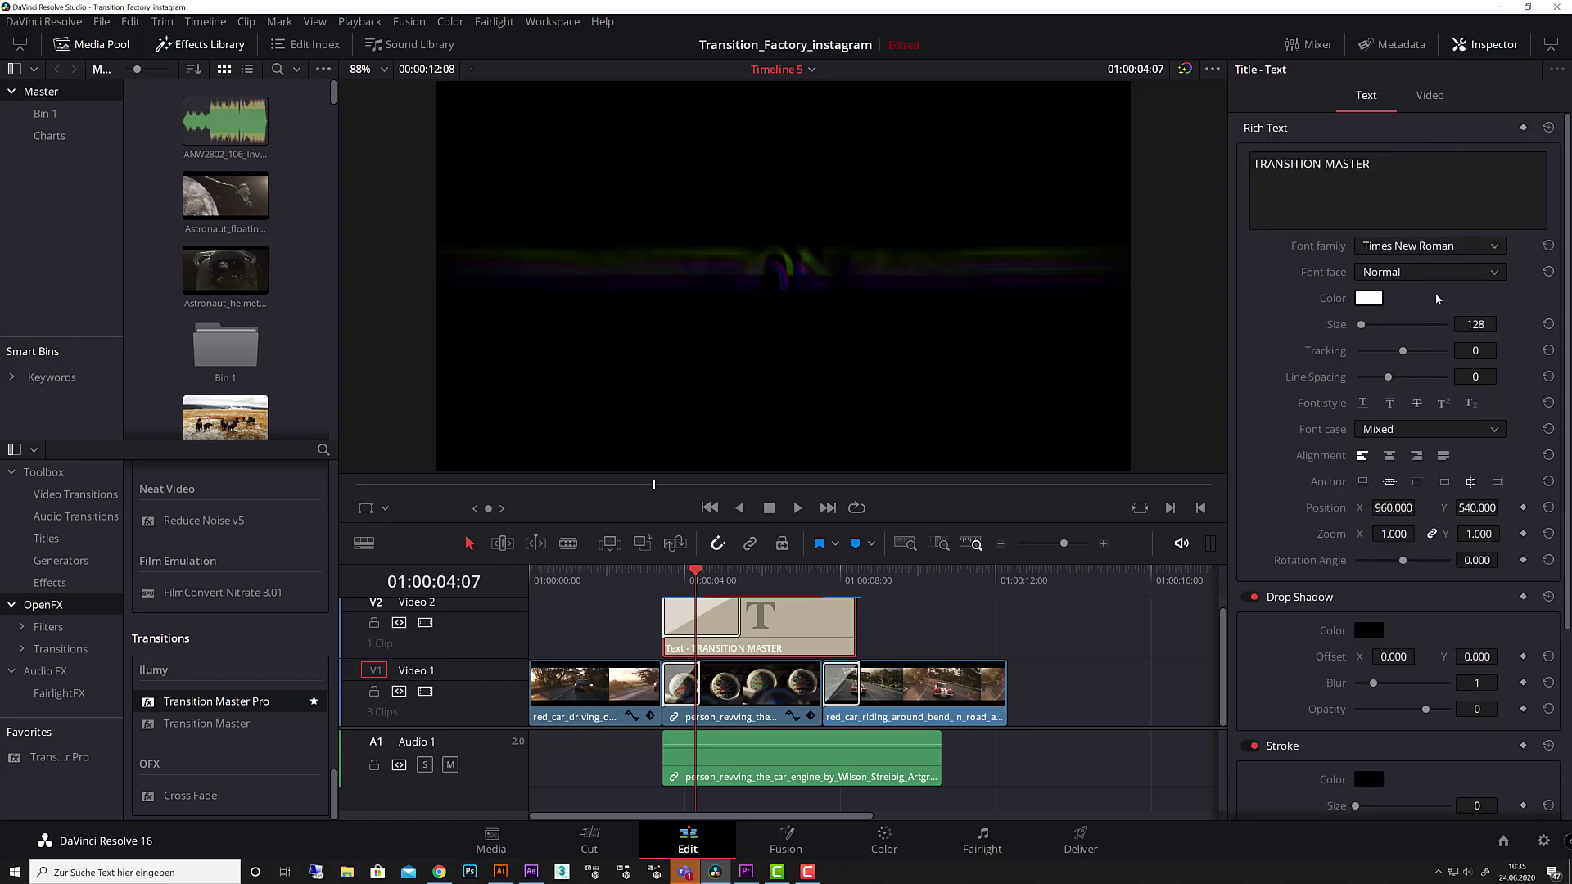
scroll(1316, 434, "down", 5)
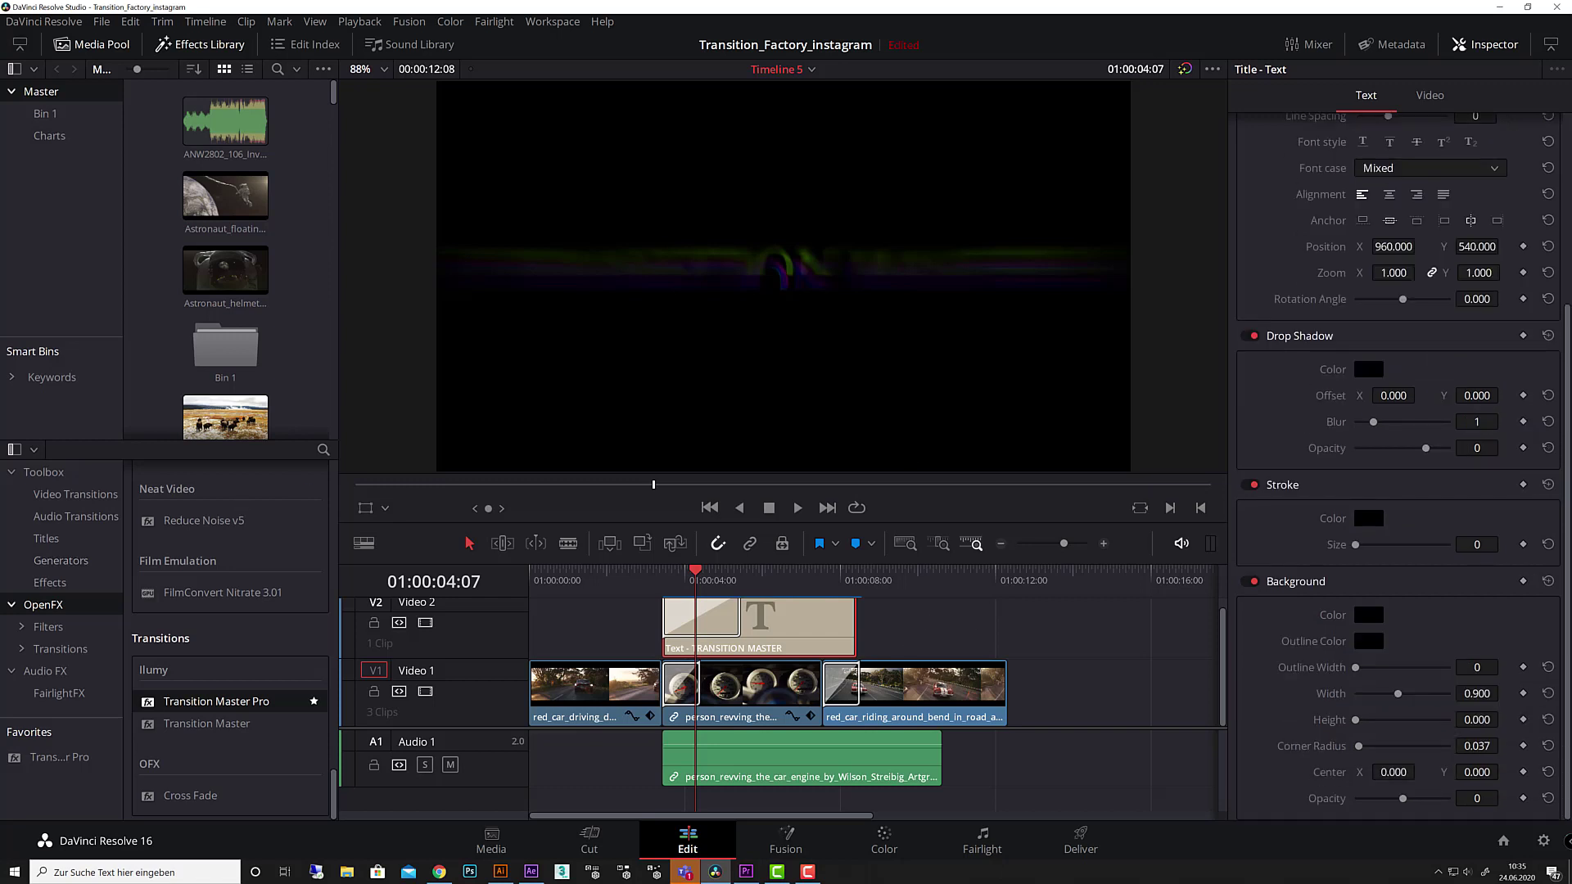
left_click(1430, 96)
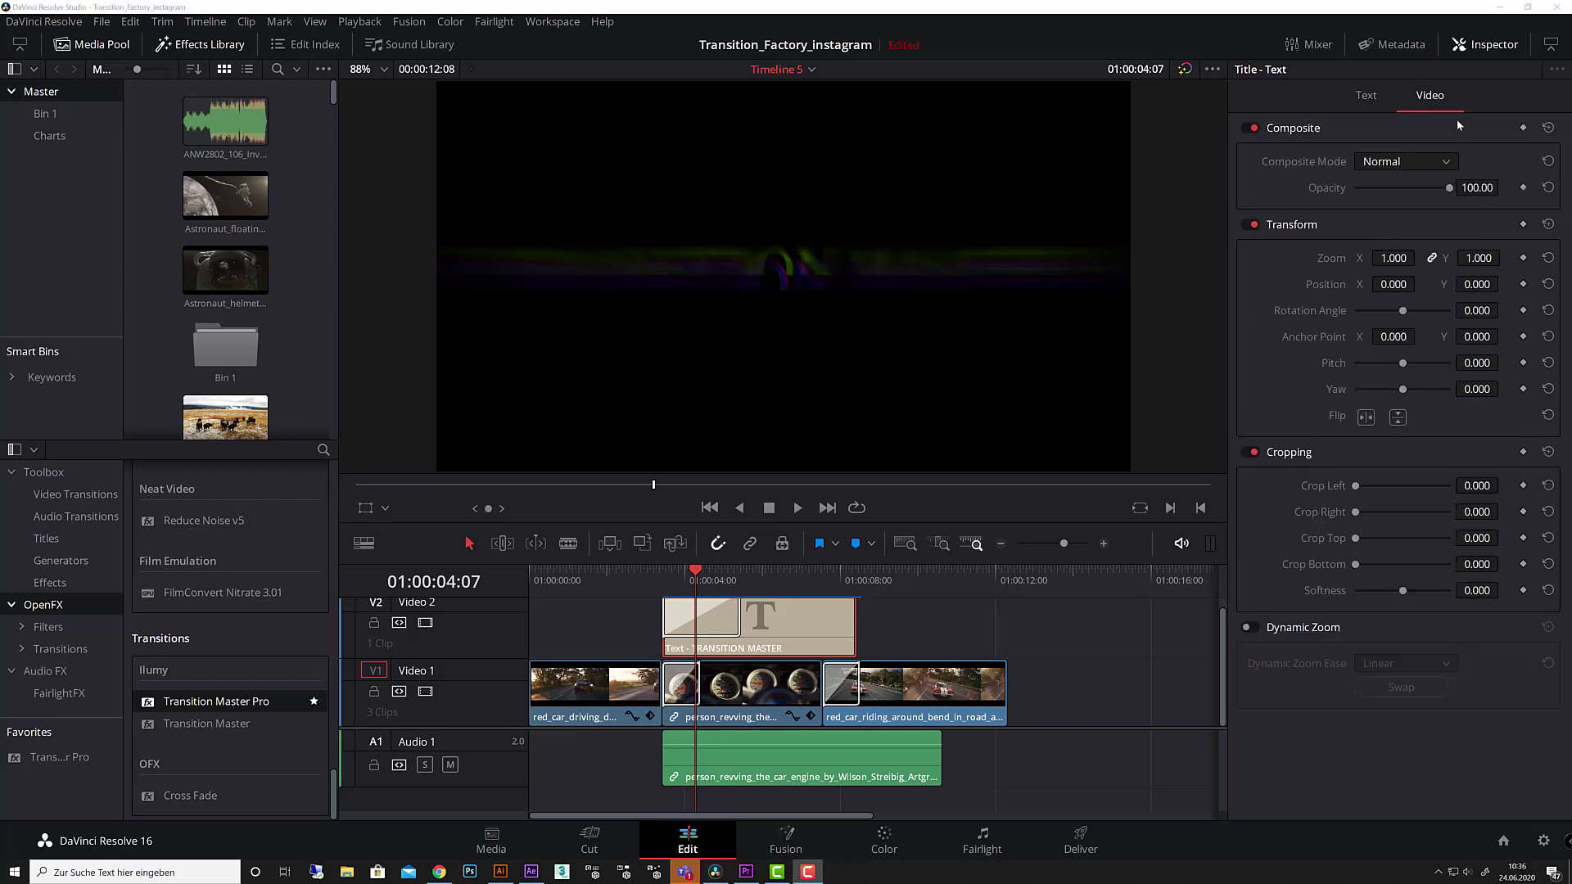
left_click(1442, 166)
left_click(1423, 200)
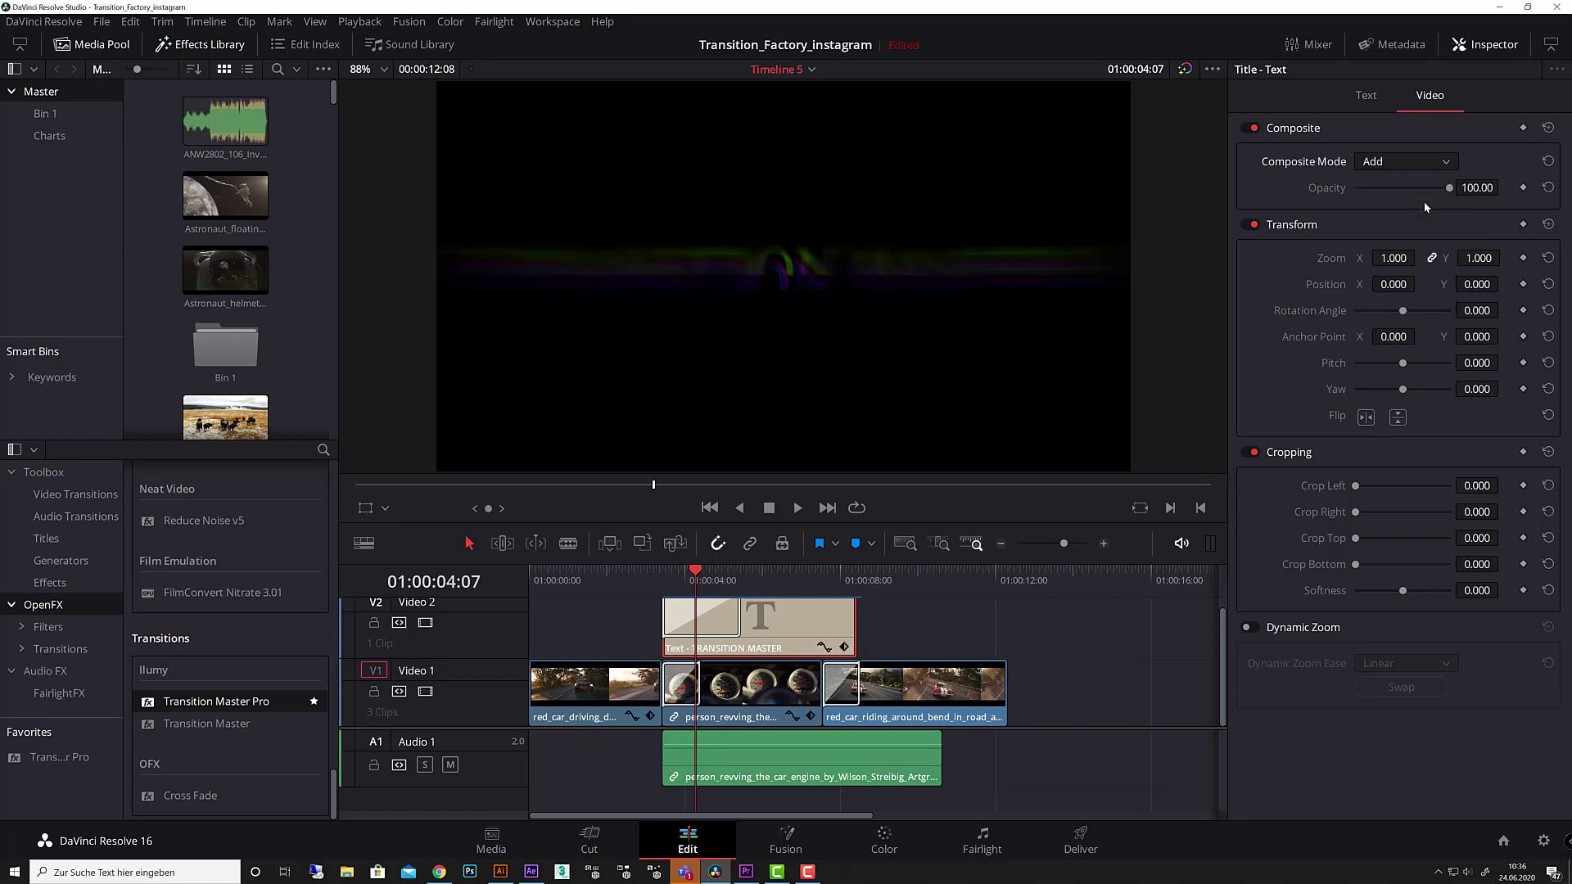
Replay the glitch title transition over the footage from the title's start, then park the playhead at 01:00:04:21.
key("space")
left_click(646, 571)
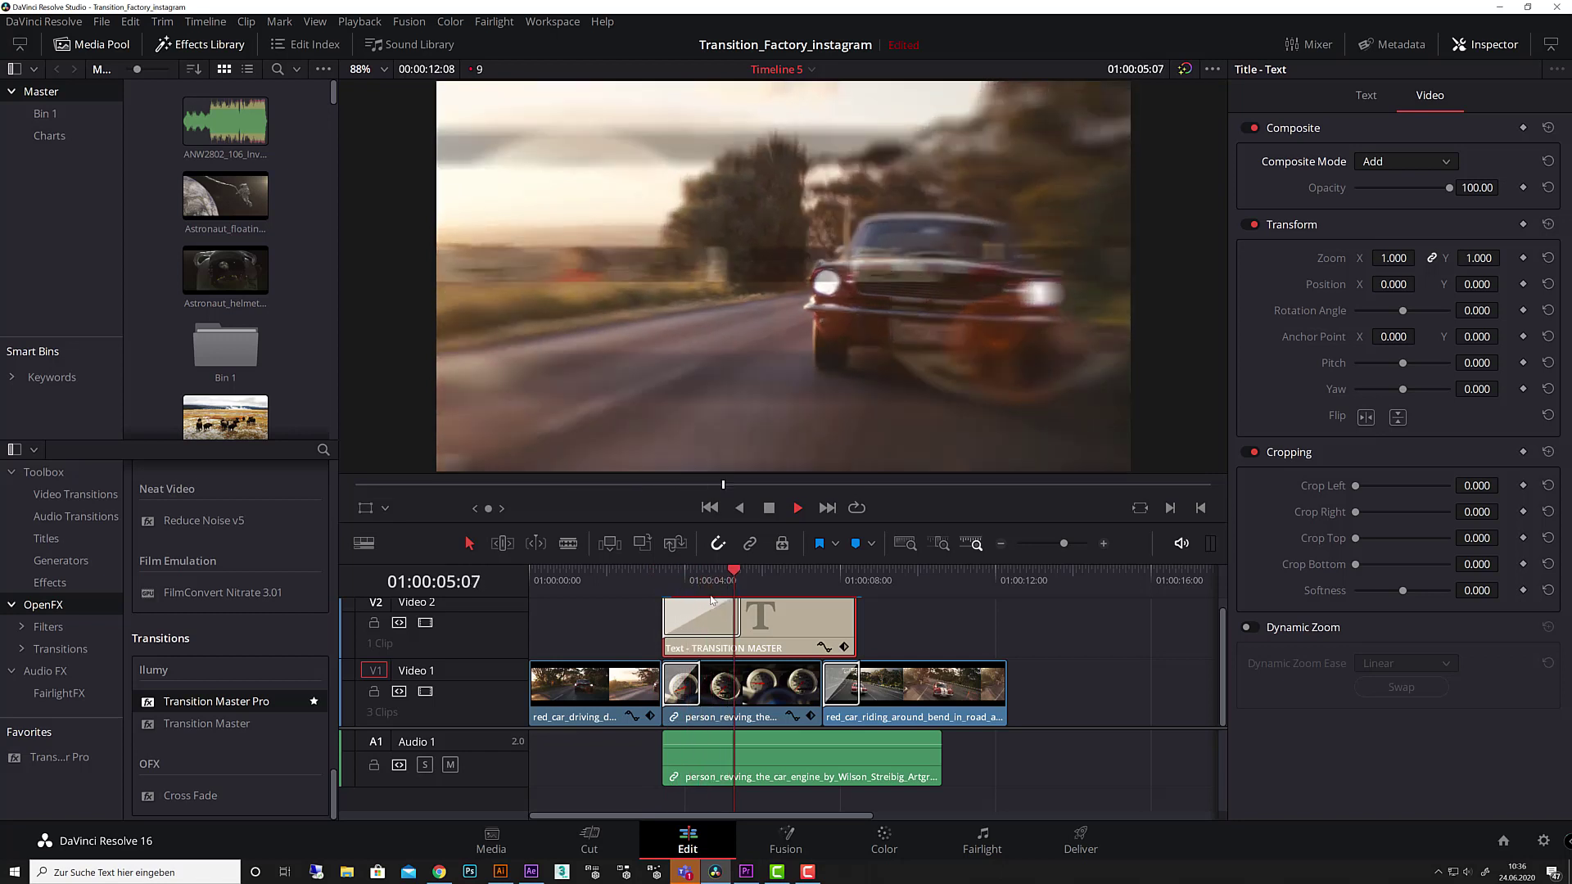
left_click(665, 577)
key("space")
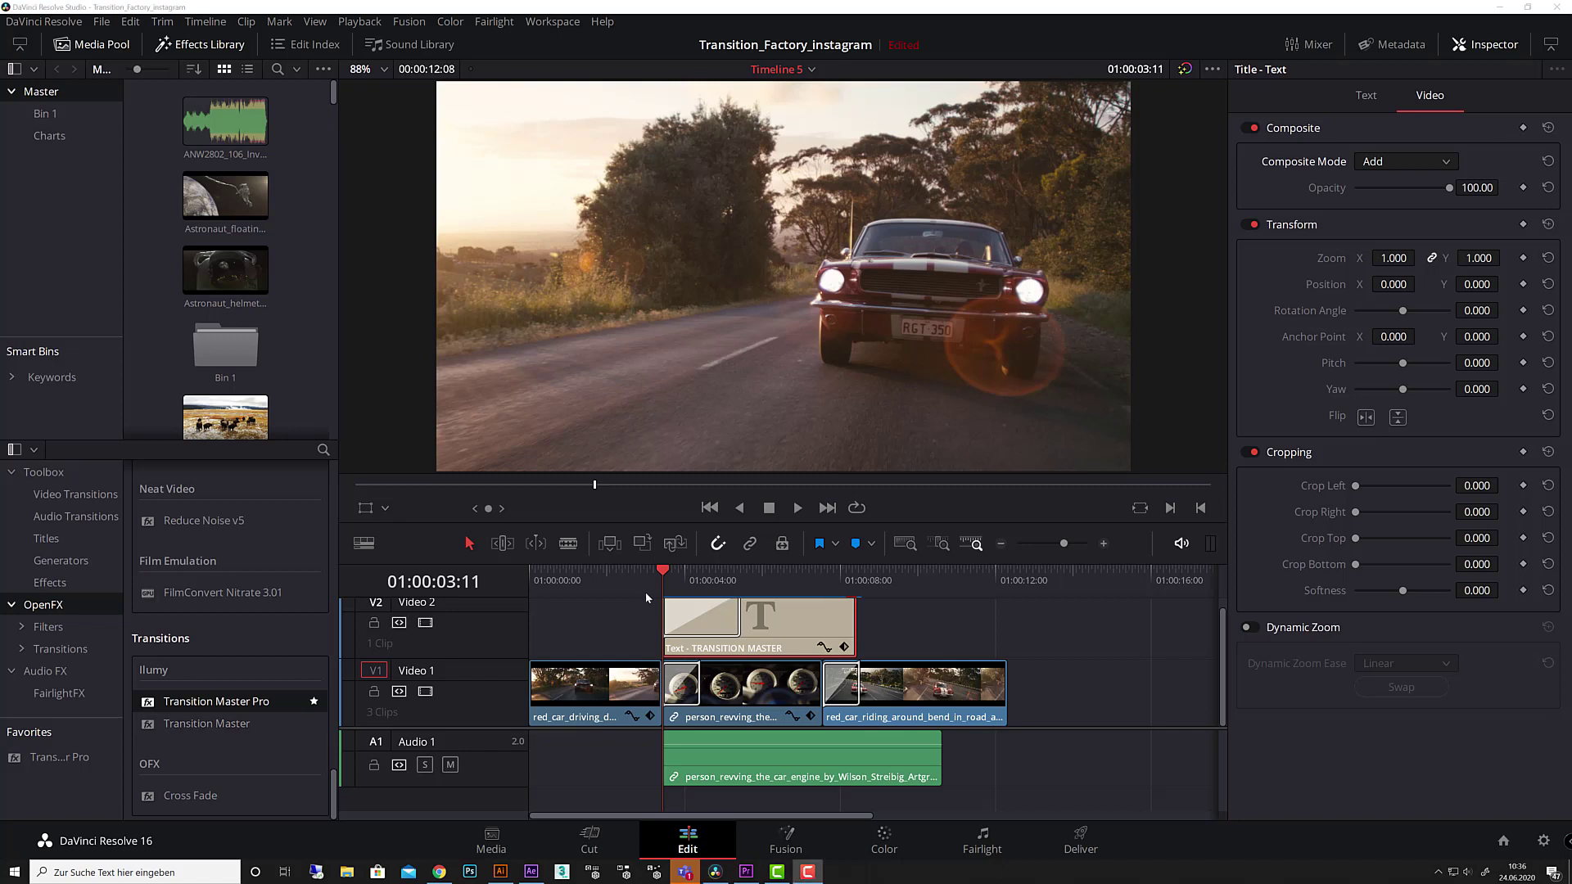
key("space")
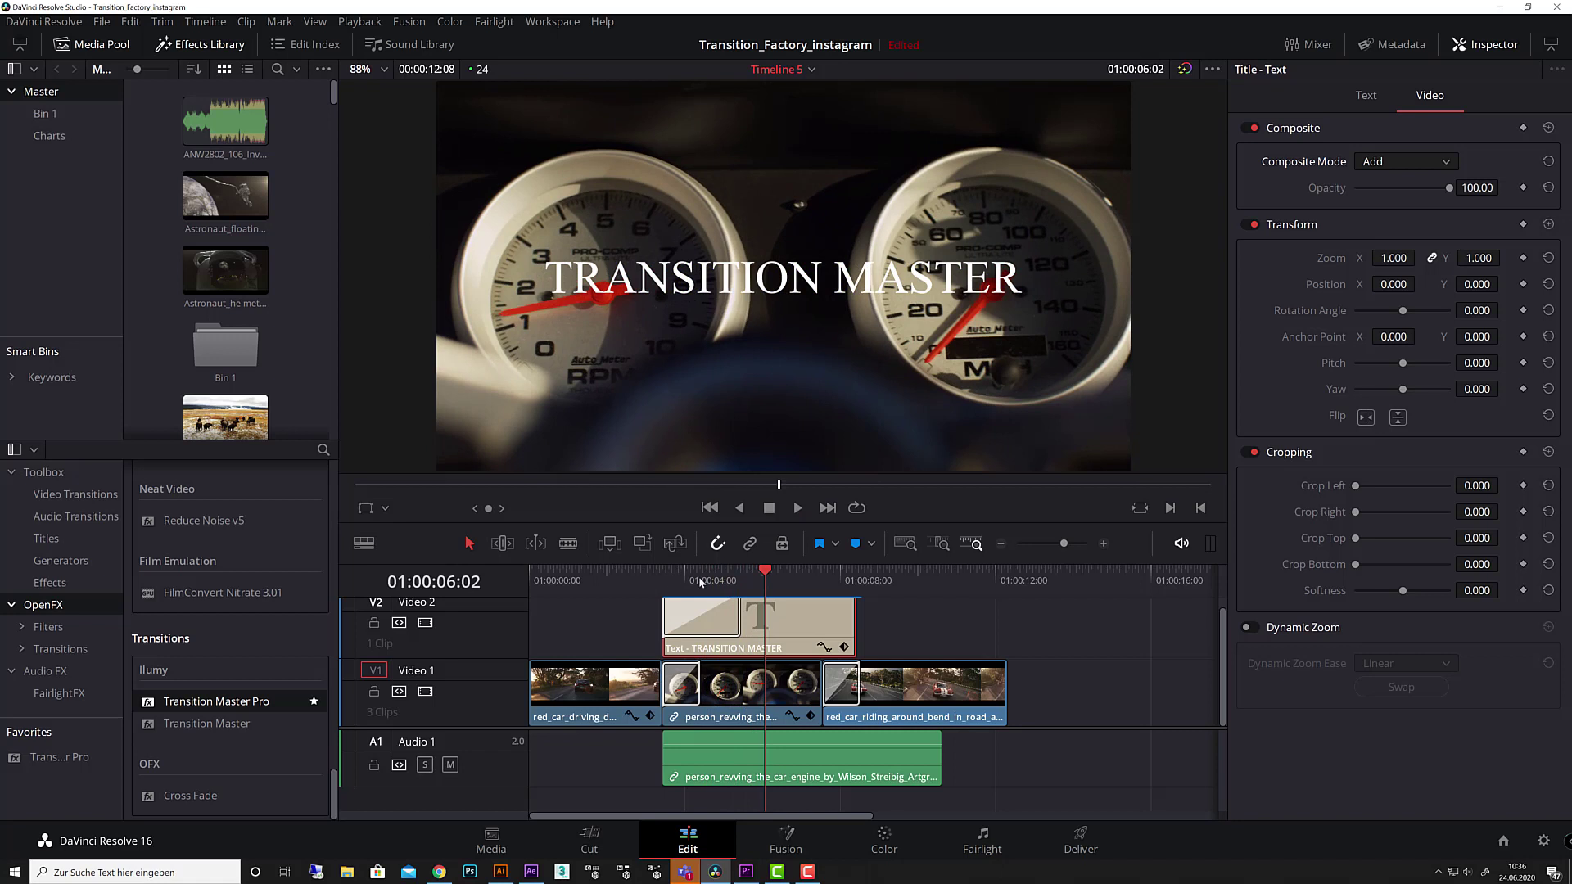
left_click(665, 578)
key("space")
key("space")
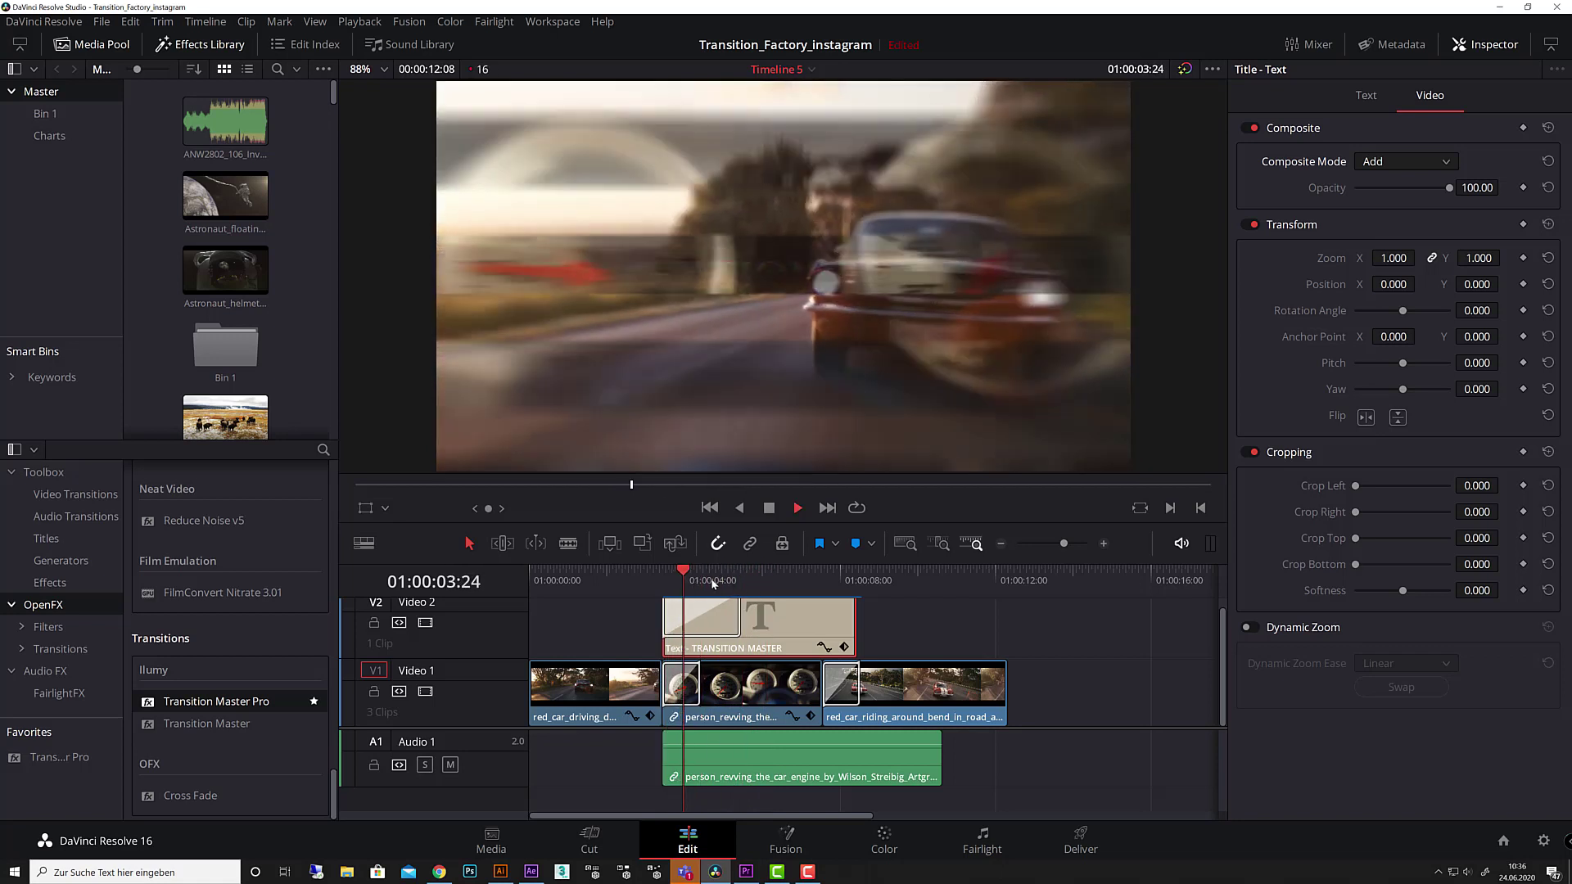
key("space")
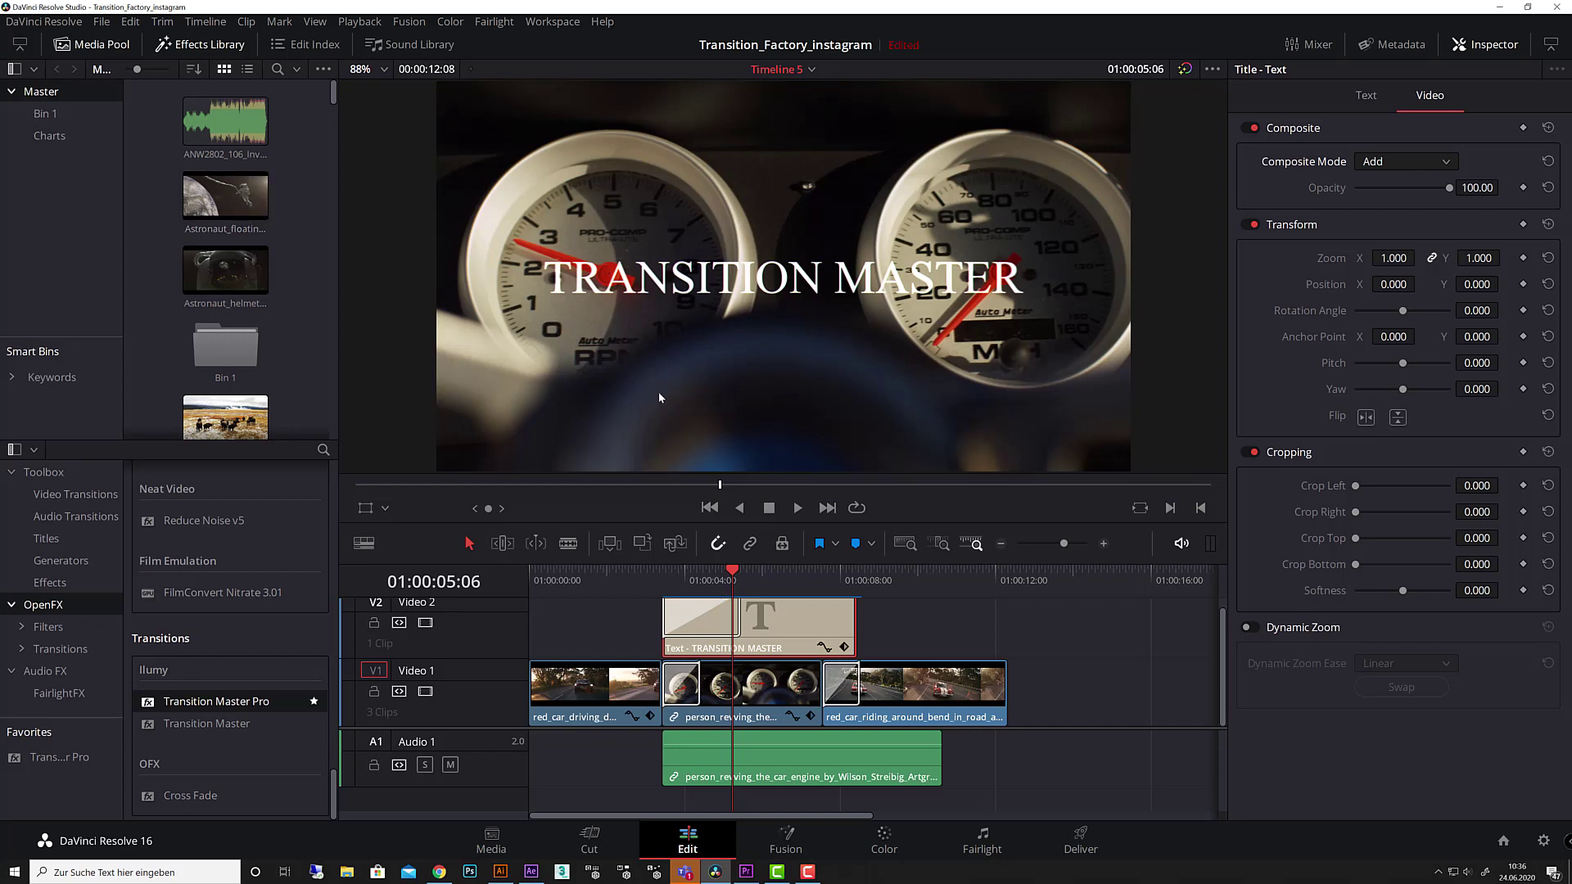
mouse_move(733, 574)
left_mouse_down()
mouse_move(662, 573)
mouse_move(718, 576)
left_mouse_up()
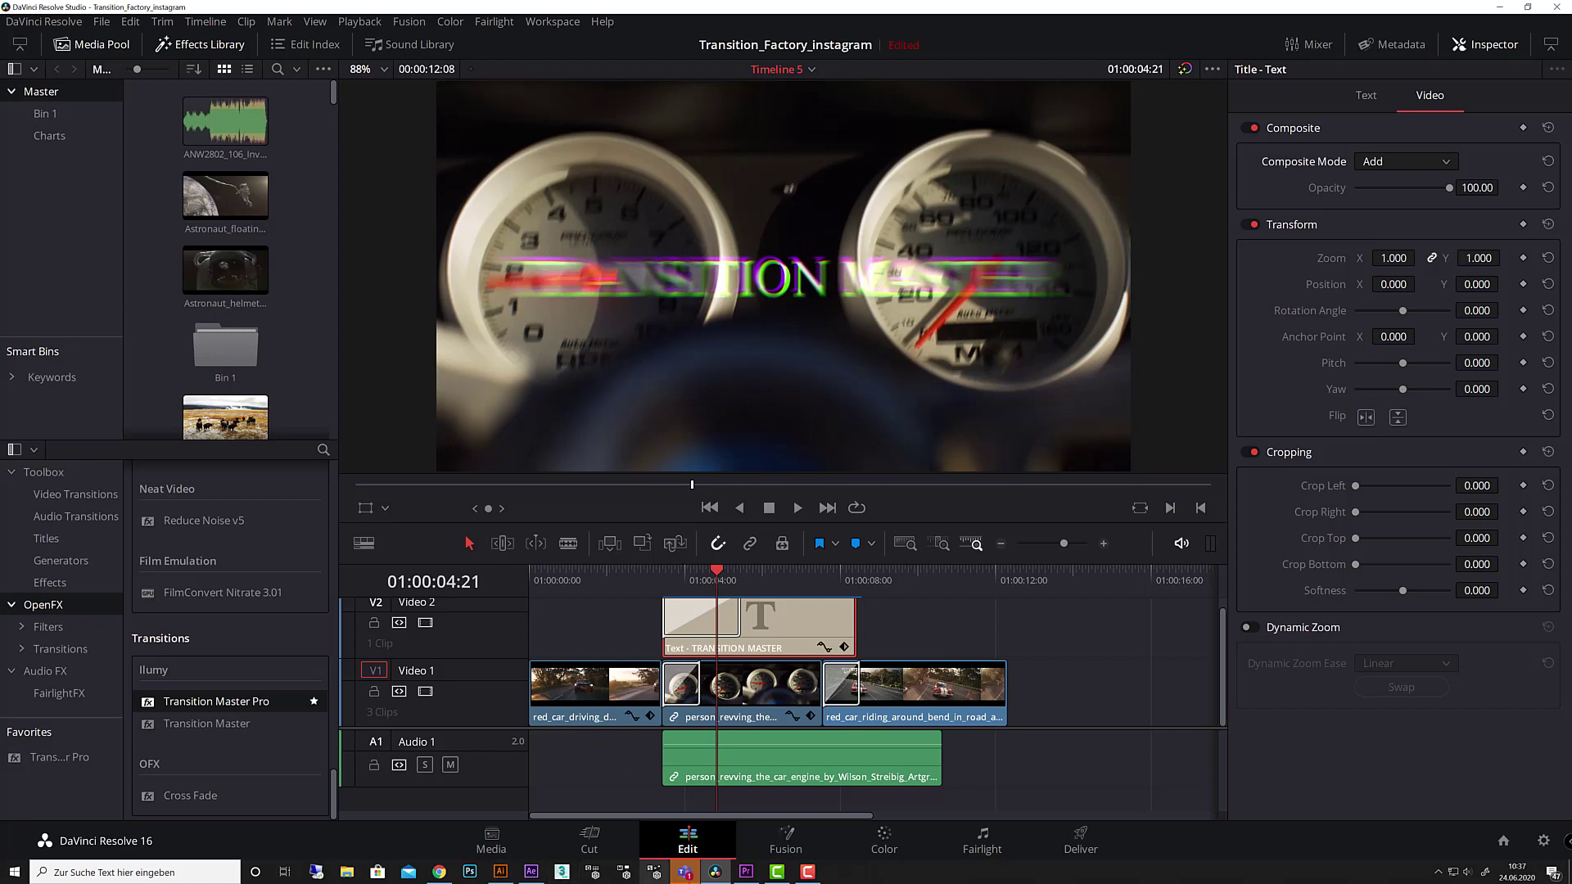
Switch to Chrome to show the Transition Master website.
left_click(440, 873)
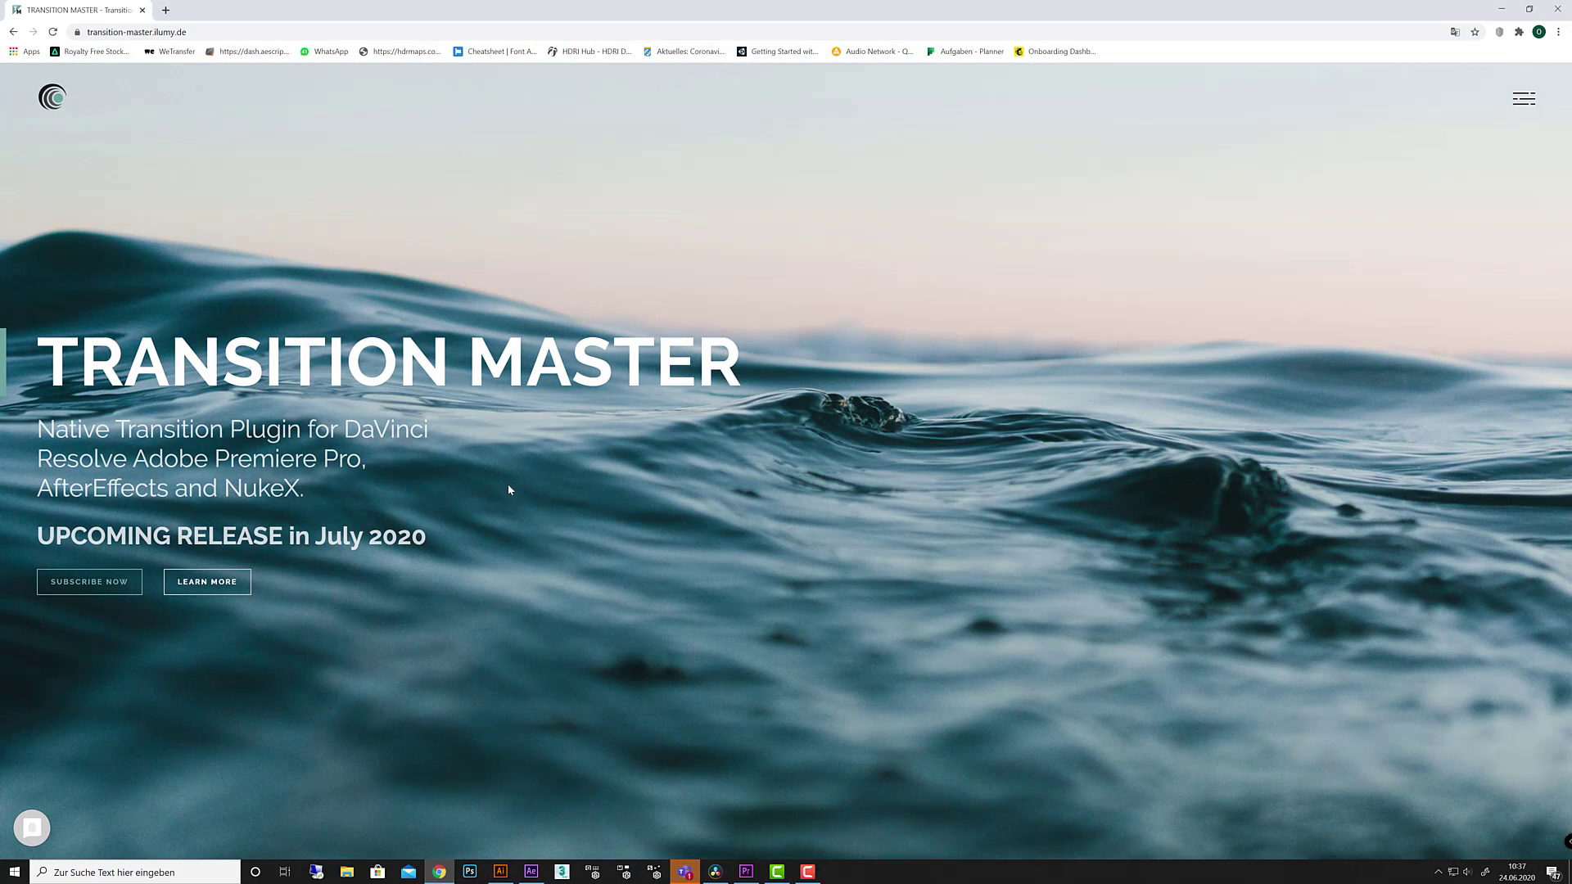